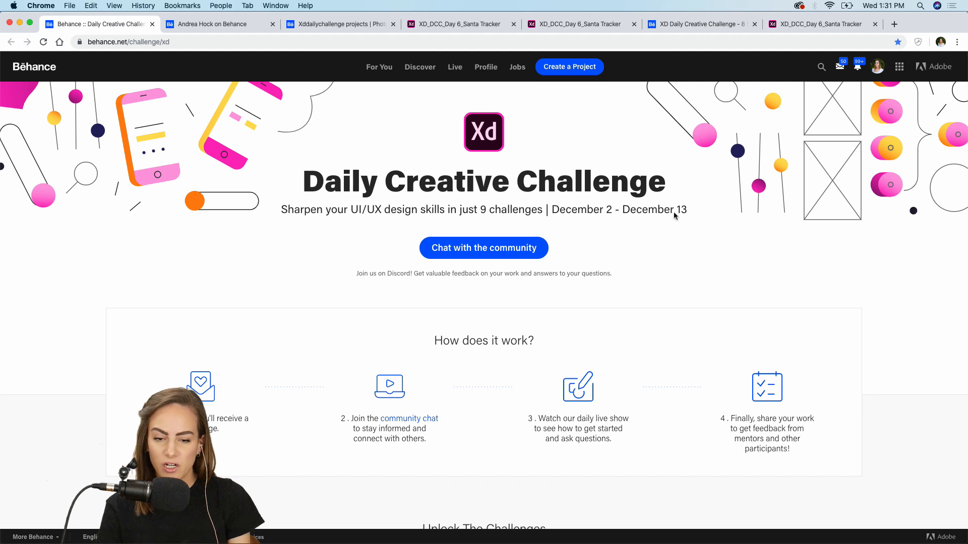
Check the list of apps in the Creative Cloud desktop app and close its window
{"action": "left_click", "coordinate": [796, 5]}
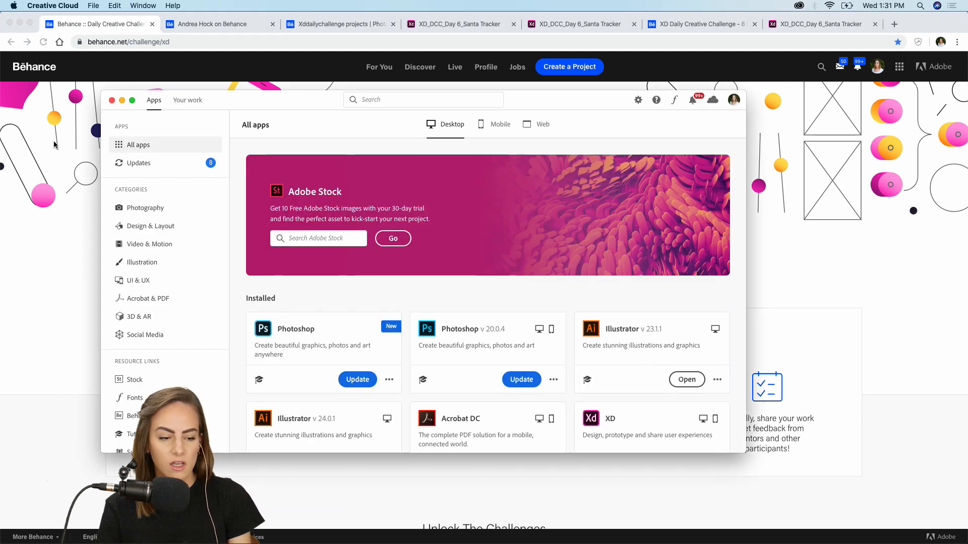
{"action": "left_click", "coordinate": [112, 101]}
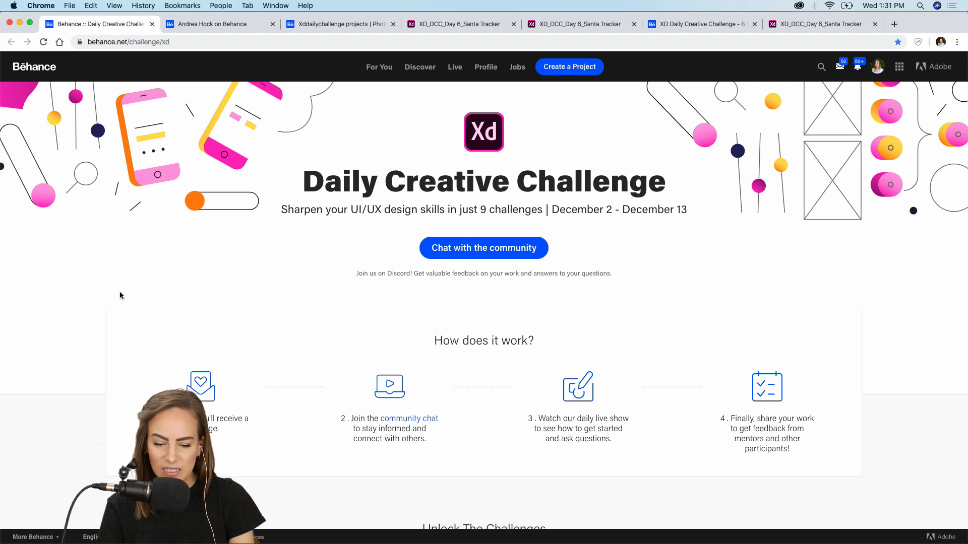
Look through the XD Daily Creative Challenge page's instructions and daily challenge cards, down to the December 11 Countdown challenge
{"action": "scroll", "coordinate": [854, 230], "scroll_direction": "down", "scroll_amount": 5}
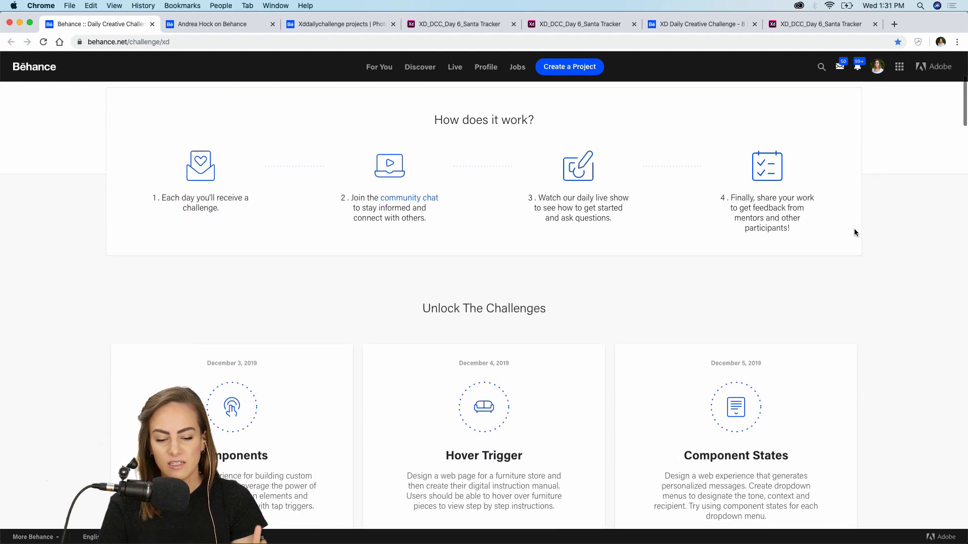
{"action": "scroll", "coordinate": [854, 233], "scroll_direction": "down", "scroll_amount": 5}
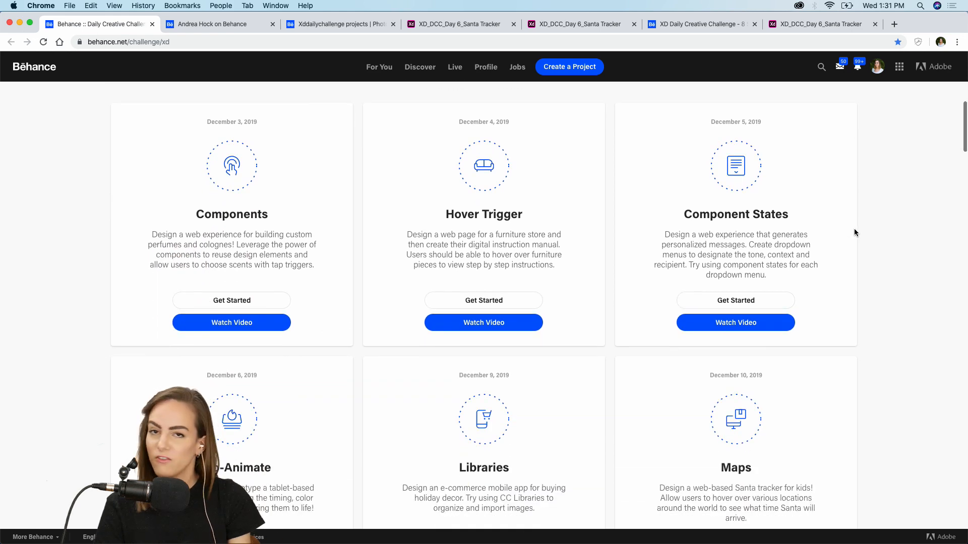
{"action": "scroll", "coordinate": [854, 233], "scroll_direction": "down", "scroll_amount": 3}
{"action": "scroll", "coordinate": [854, 232], "scroll_direction": "down", "scroll_amount": 5}
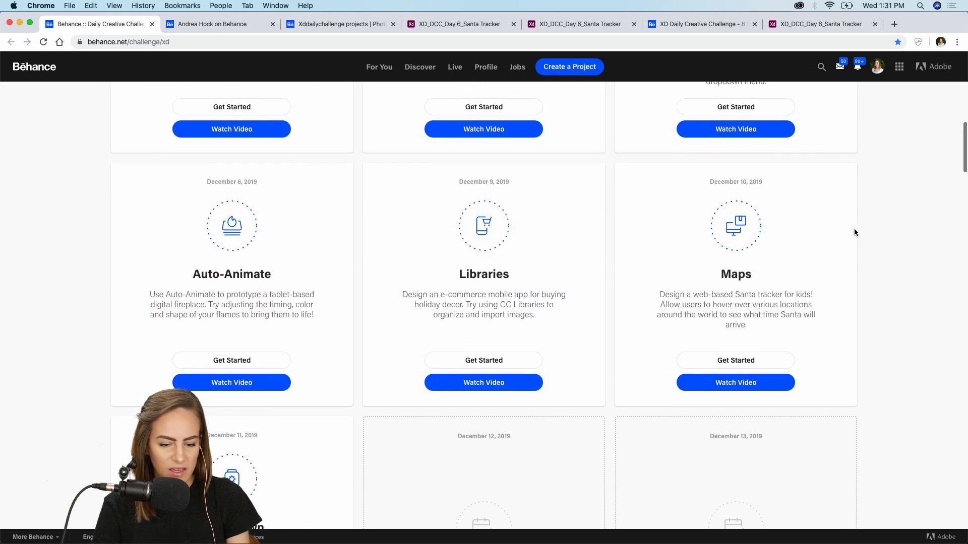
{"action": "scroll", "coordinate": [855, 231], "scroll_direction": "down", "scroll_amount": 1}
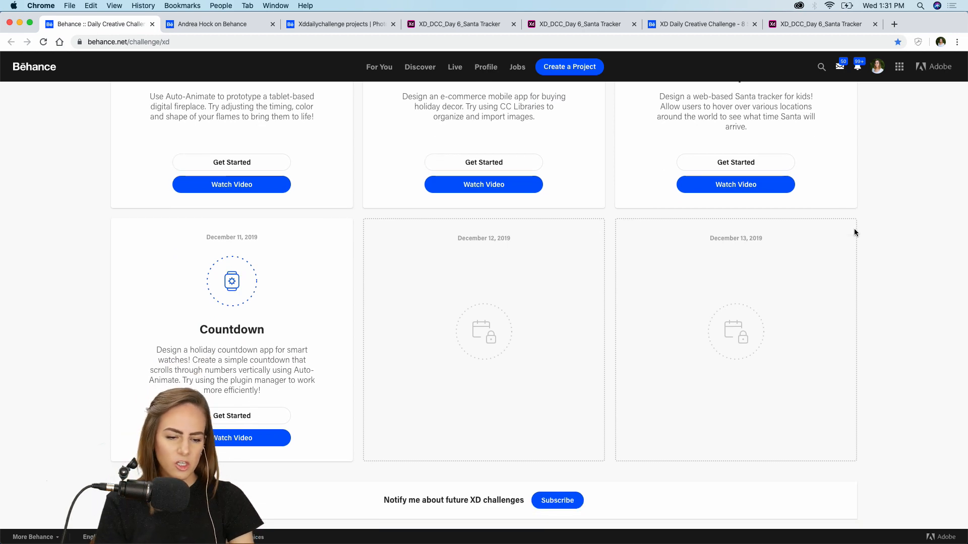
{"action": "scroll", "coordinate": [854, 232], "scroll_direction": "down", "scroll_amount": 2}
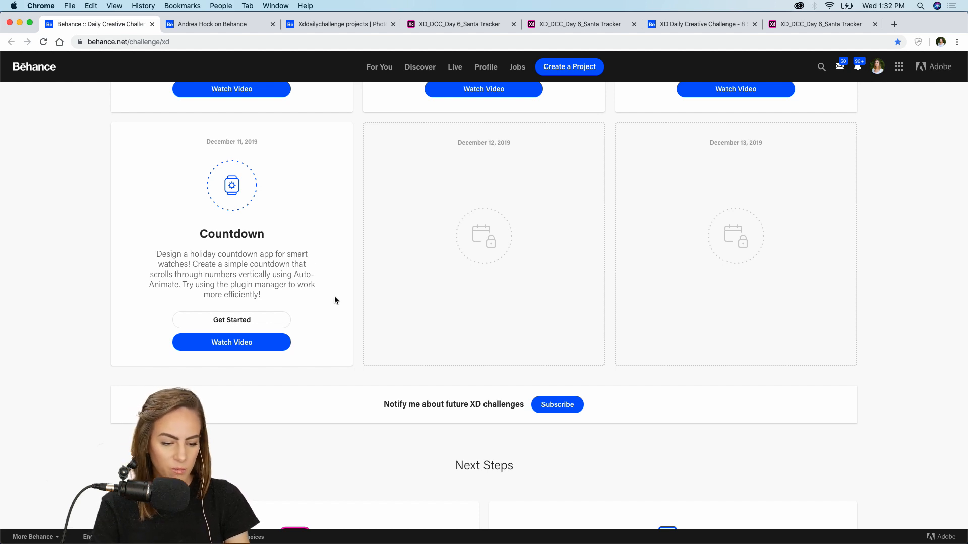
Open the Countdown challenge's starter files on Dropbox and download the Challenge 7 folder directly
{"action": "left_click", "coordinate": [255, 319]}
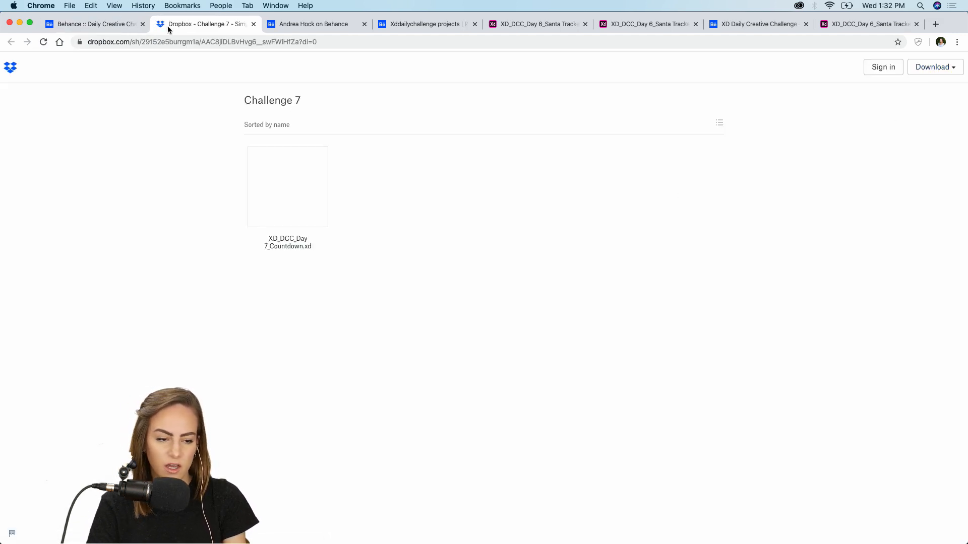
{"action": "left_click", "coordinate": [940, 73]}
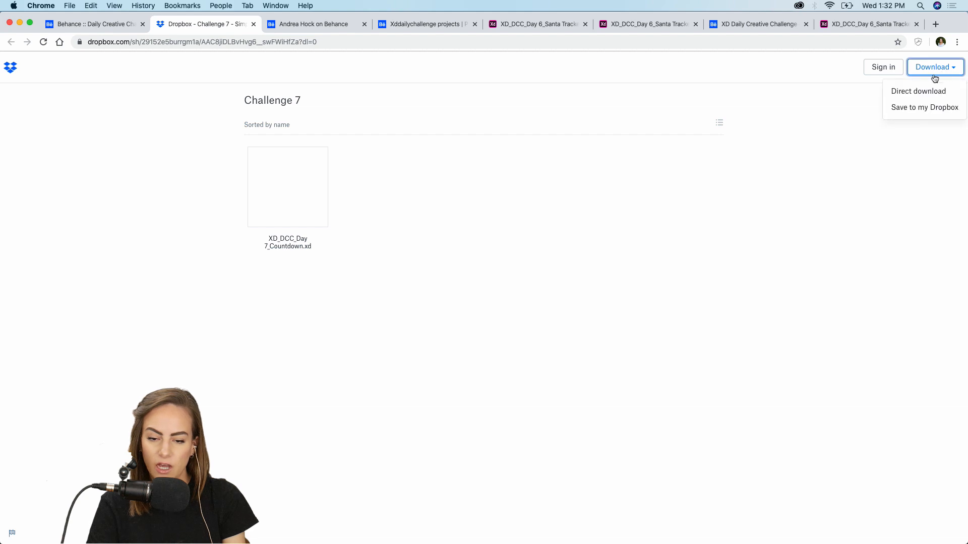
{"action": "left_click", "coordinate": [908, 96]}
View the XD_DCC_Day 7_Countdown file in Adobe XD, return to Chrome and close the Dropbox page
{"action": "mouse_move", "coordinate": [570, 542]}
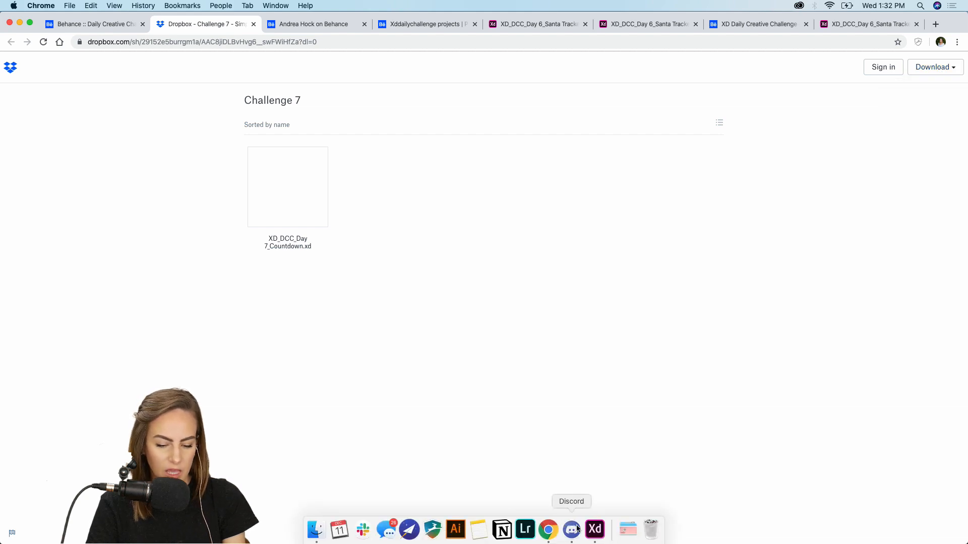
{"action": "left_click", "coordinate": [595, 529]}
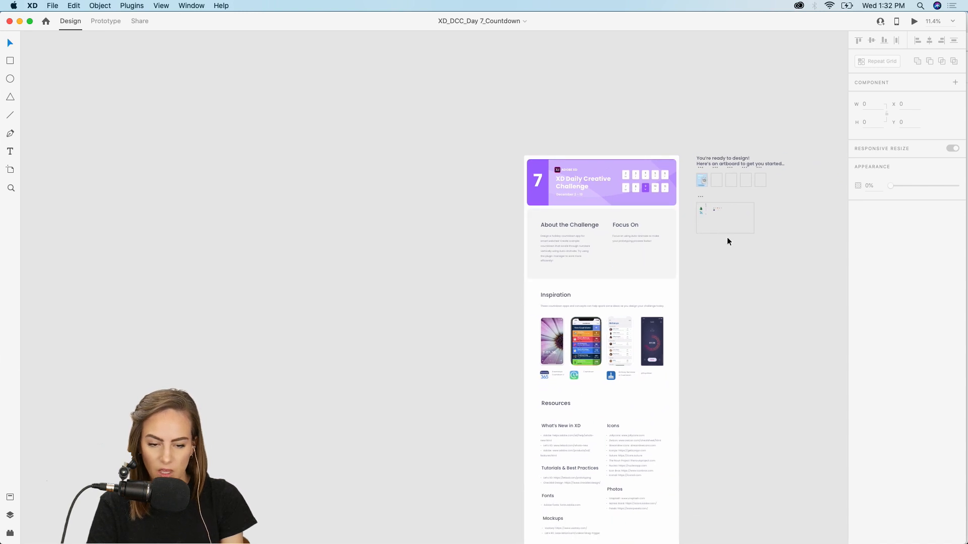
{"action": "mouse_move", "coordinate": [453, 538]}
{"action": "left_click", "coordinate": [549, 531]}
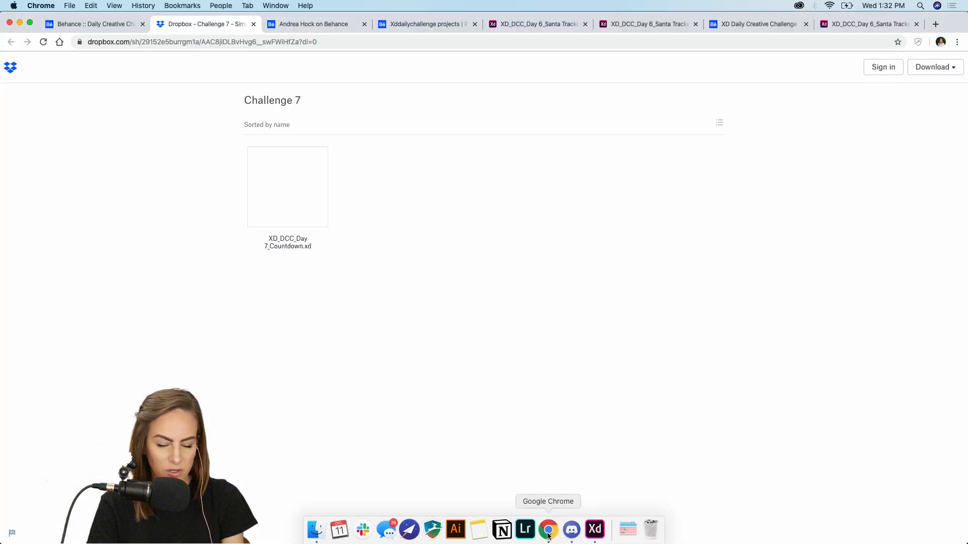
{"action": "left_click", "coordinate": [254, 25]}
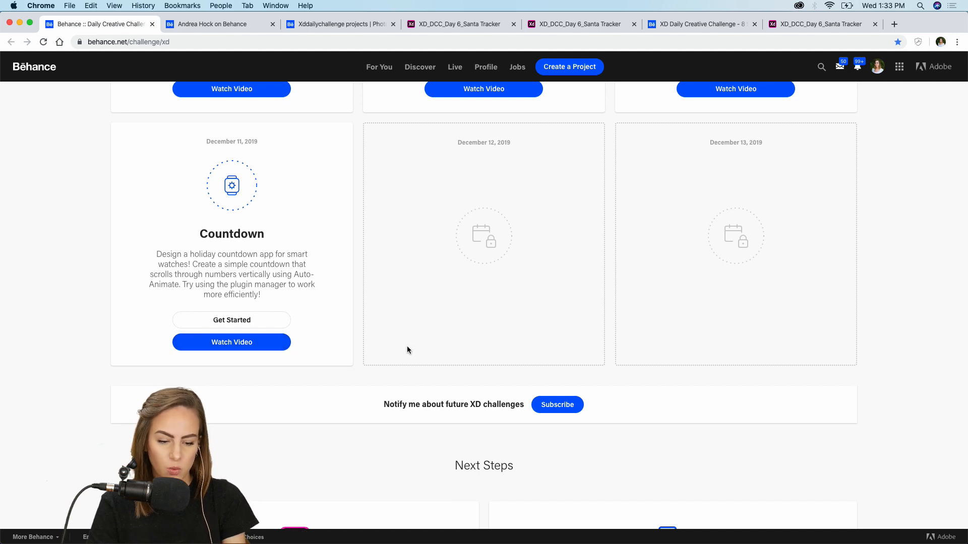
Open the Adobe XD community's Discord invitation from the challenge page's Next Steps section and close the invitation page
{"action": "scroll", "coordinate": [408, 348], "scroll_direction": "down", "scroll_amount": 7}
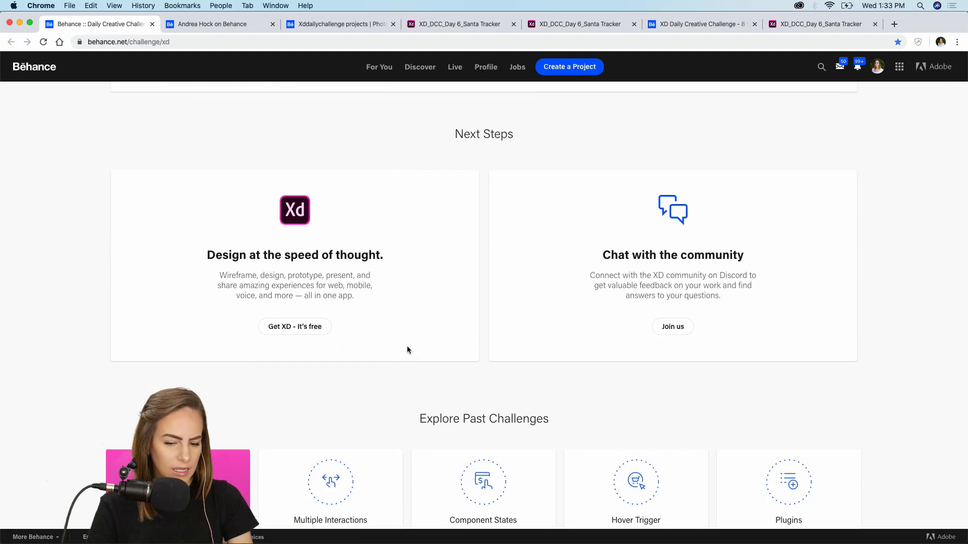
{"action": "scroll", "coordinate": [407, 349], "scroll_direction": "up", "scroll_amount": 1}
{"action": "scroll", "coordinate": [407, 349], "scroll_direction": "down", "scroll_amount": 2}
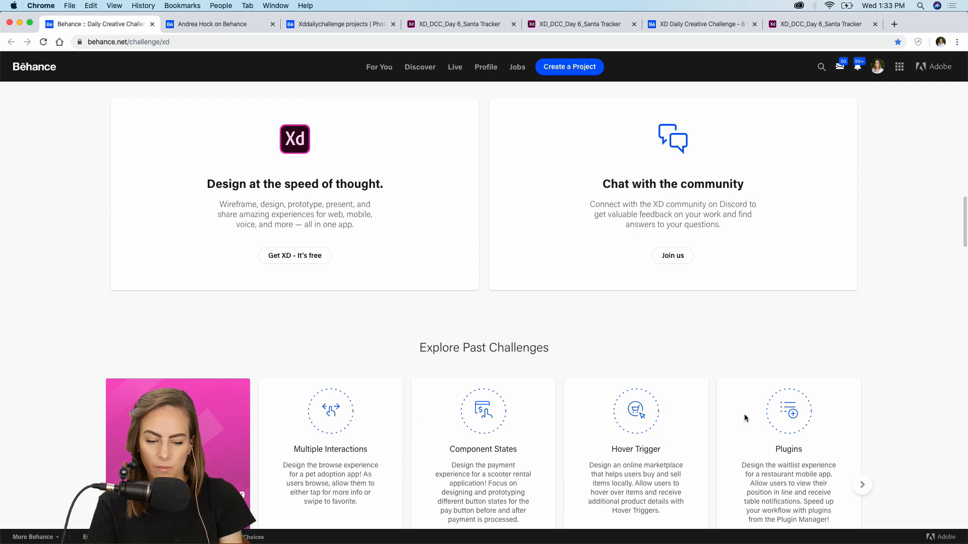
{"action": "scroll", "coordinate": [751, 353], "scroll_direction": "up", "scroll_amount": 2}
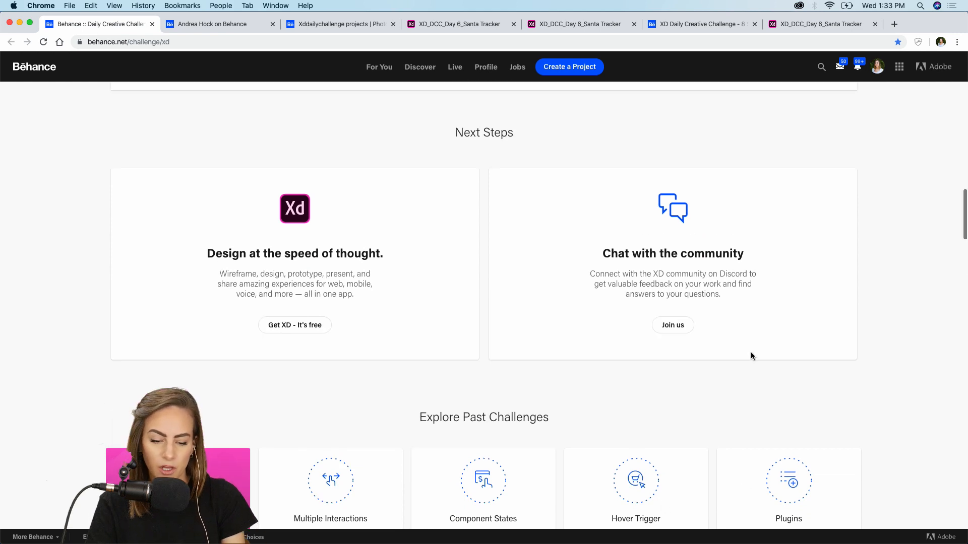
{"action": "left_click", "coordinate": [678, 329]}
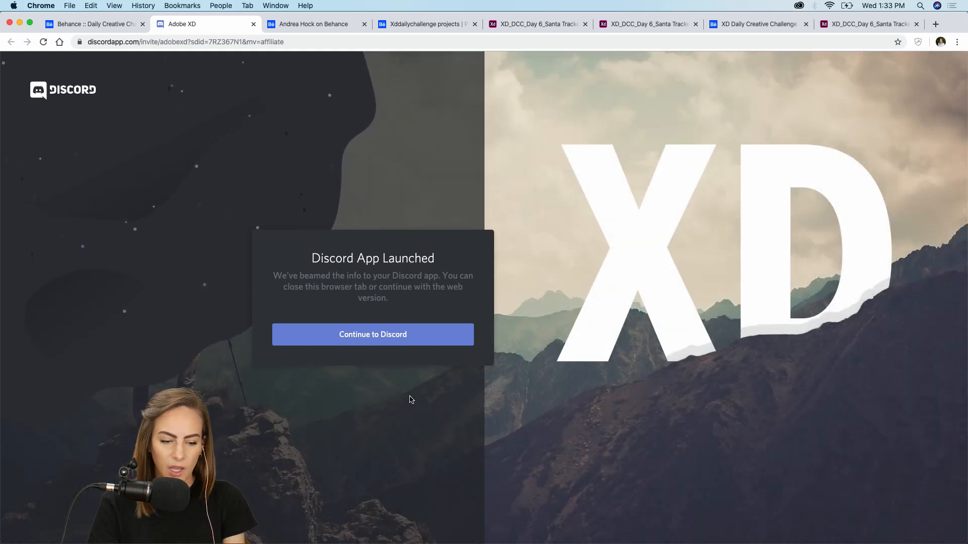
{"action": "left_click", "coordinate": [254, 24]}
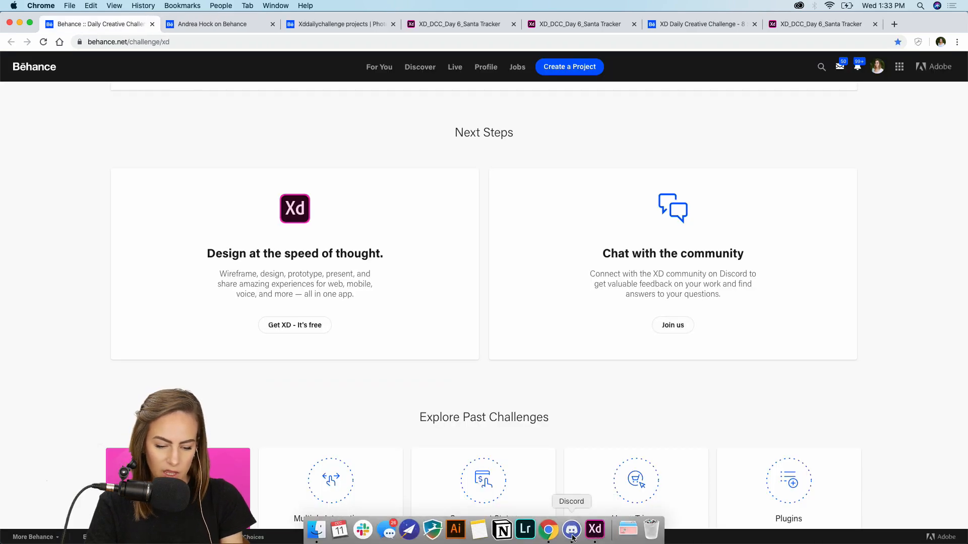
Switch to Discord, browse recent posts in the current-challenge channel and open the three-screen Santa Tracker prototype
{"action": "left_click", "coordinate": [572, 531]}
{"action": "left_click_drag", "start_coordinate": [792, 501], "coordinate": [966, 542]}
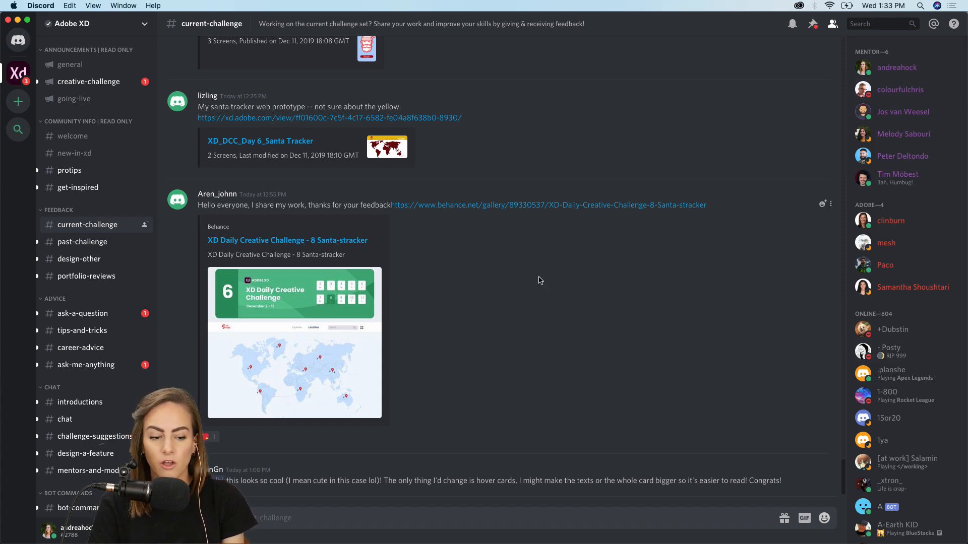
{"action": "scroll", "coordinate": [539, 280], "scroll_direction": "up", "scroll_amount": 3}
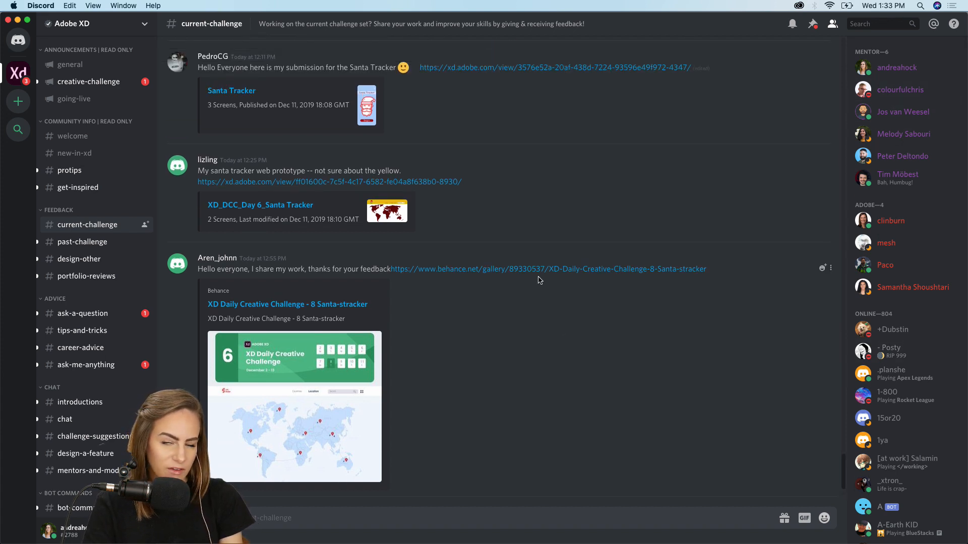
{"action": "scroll", "coordinate": [539, 280], "scroll_direction": "up", "scroll_amount": 9}
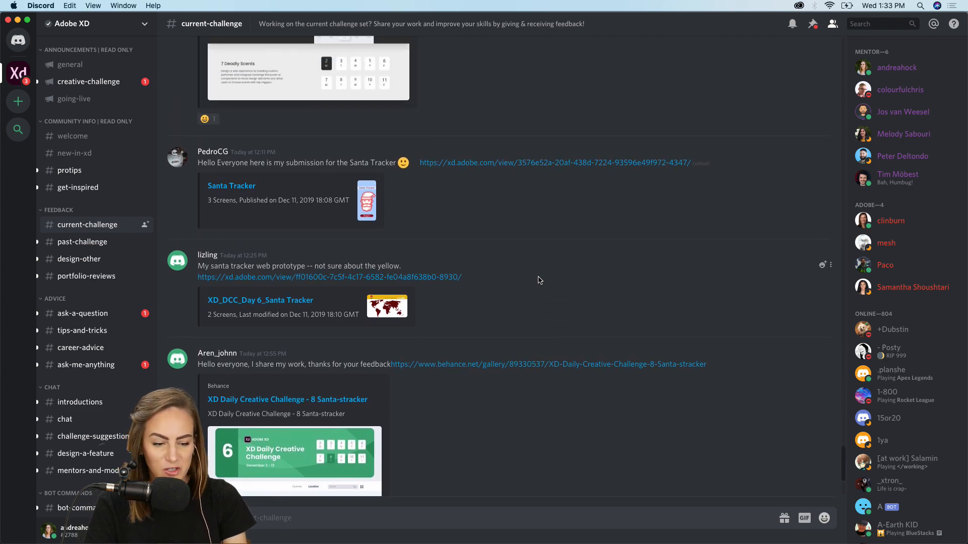
{"action": "left_click", "coordinate": [509, 252]}
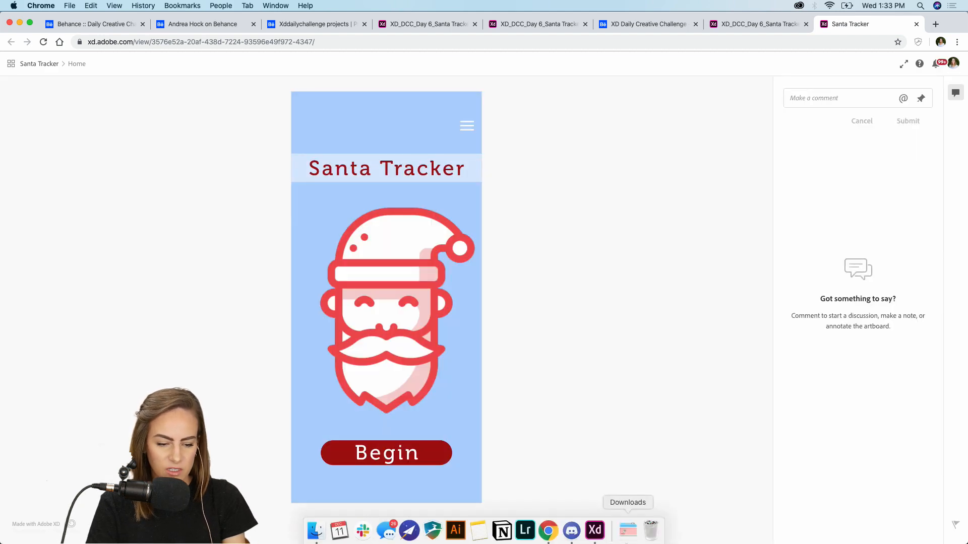
Return to Discord, review earlier submissions and feedback in the current-challenge channel, and minimize the Discord window
{"action": "left_click", "coordinate": [571, 531]}
{"action": "scroll", "coordinate": [564, 359], "scroll_direction": "up", "scroll_amount": 10}
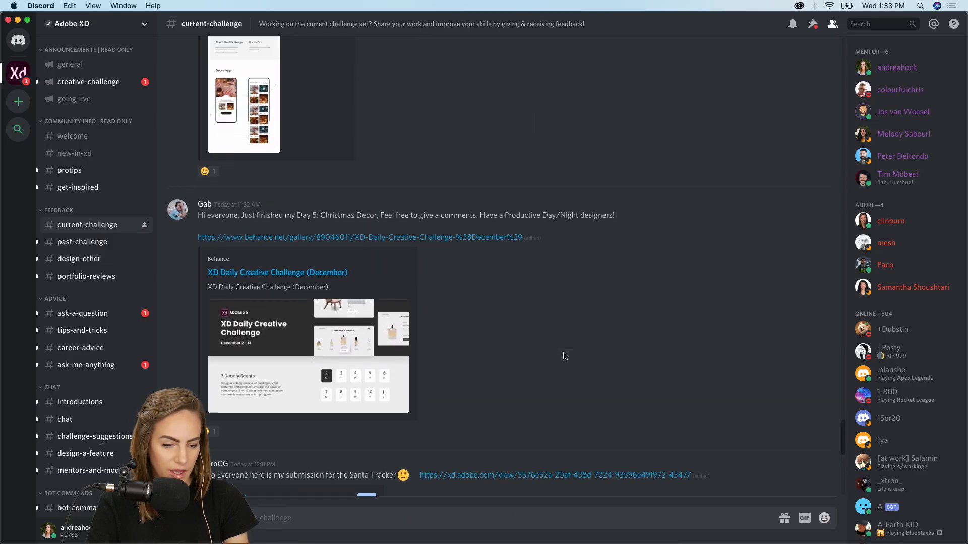
{"action": "scroll", "coordinate": [564, 356], "scroll_direction": "up", "scroll_amount": 5}
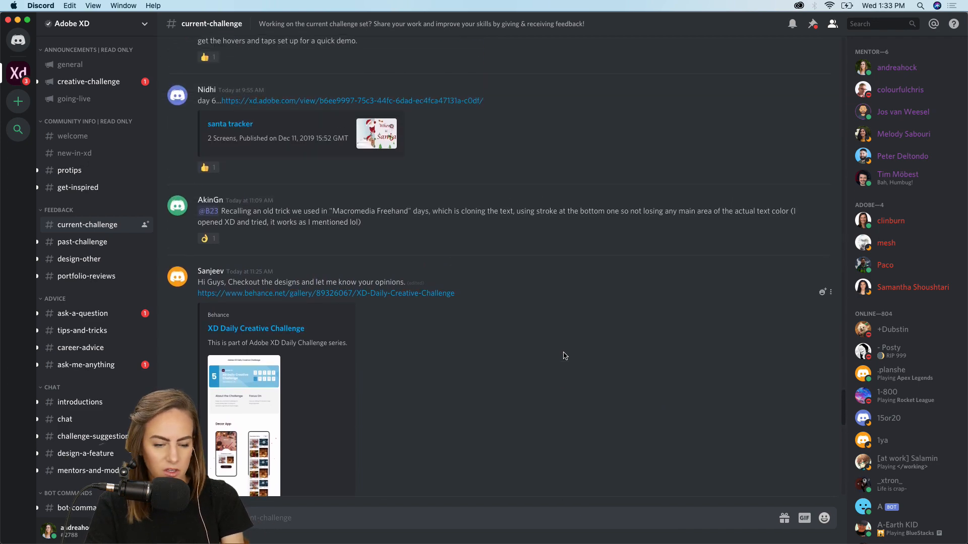
{"action": "scroll", "coordinate": [564, 353], "scroll_direction": "up", "scroll_amount": 5}
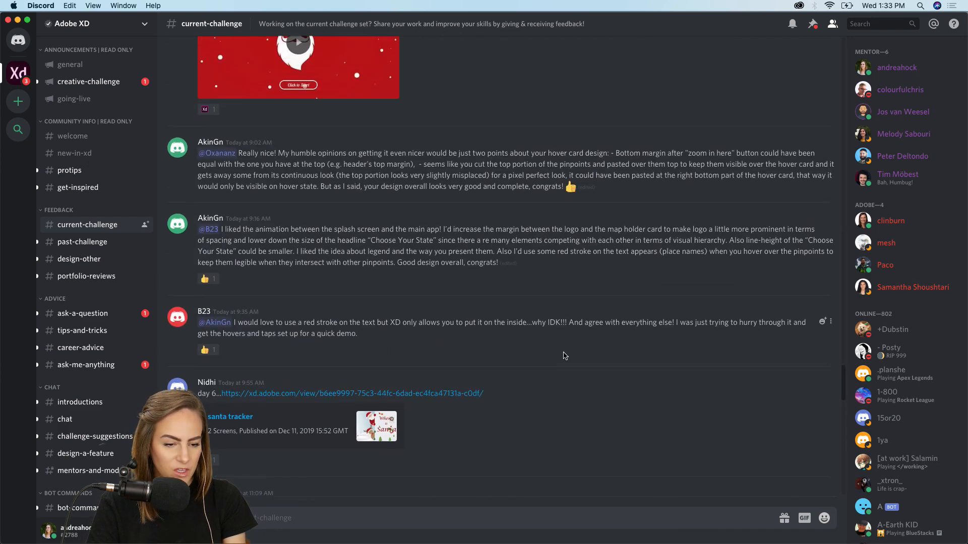
{"action": "scroll", "coordinate": [565, 356], "scroll_direction": "up", "scroll_amount": 6}
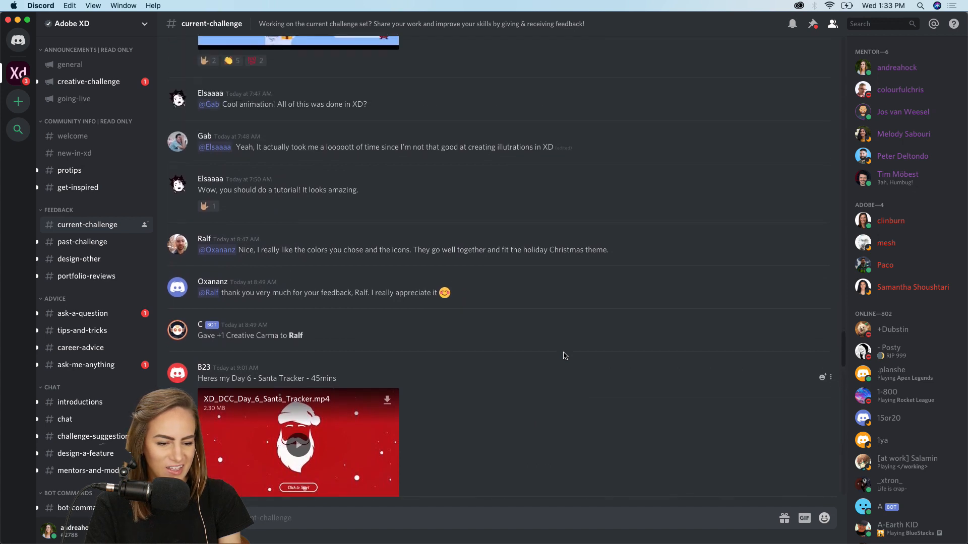
{"action": "scroll", "coordinate": [565, 355], "scroll_direction": "up", "scroll_amount": 6}
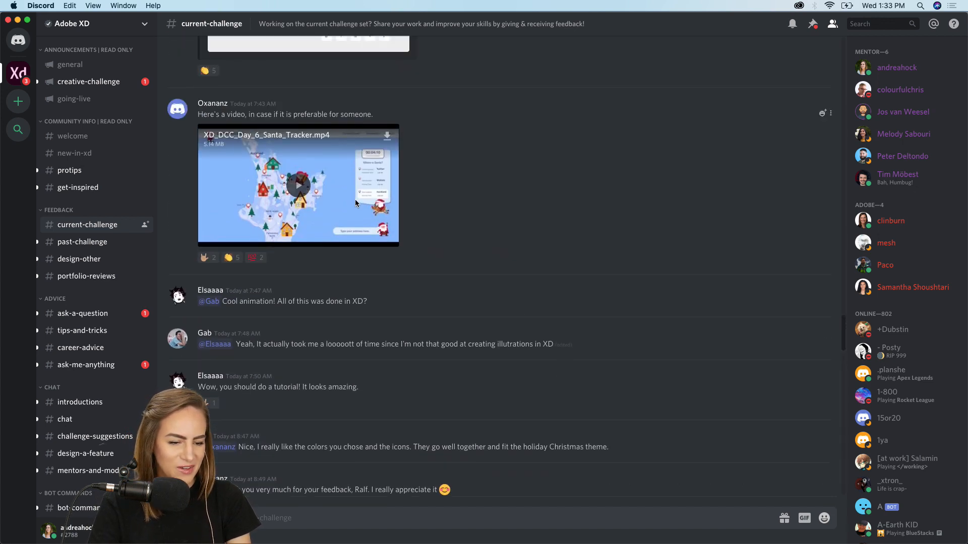
{"action": "left_click", "coordinate": [17, 20]}
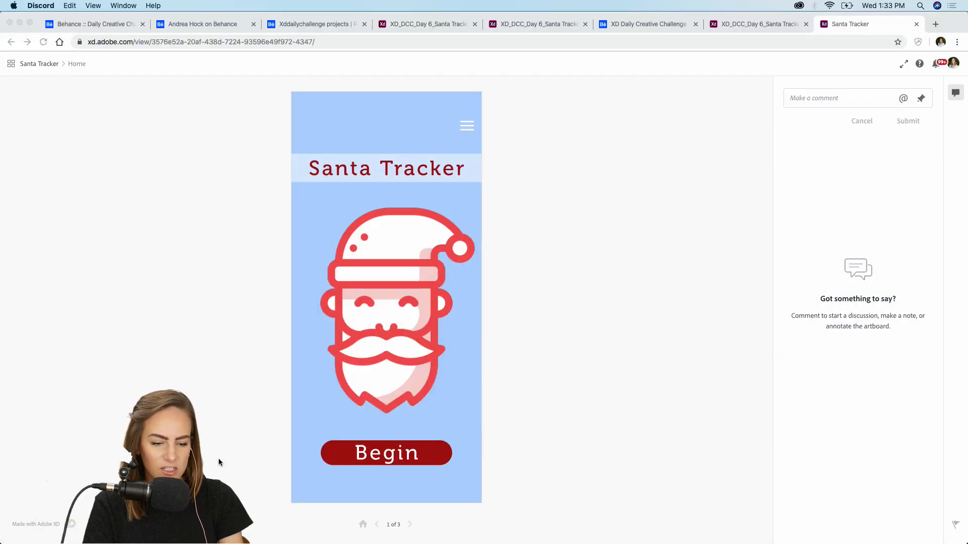
Switch to Adobe XD and read the Day 7 Countdown brief, including About the Challenge, Focus On and Inspiration
{"action": "mouse_move", "coordinate": [422, 542]}
{"action": "left_click", "coordinate": [583, 529]}
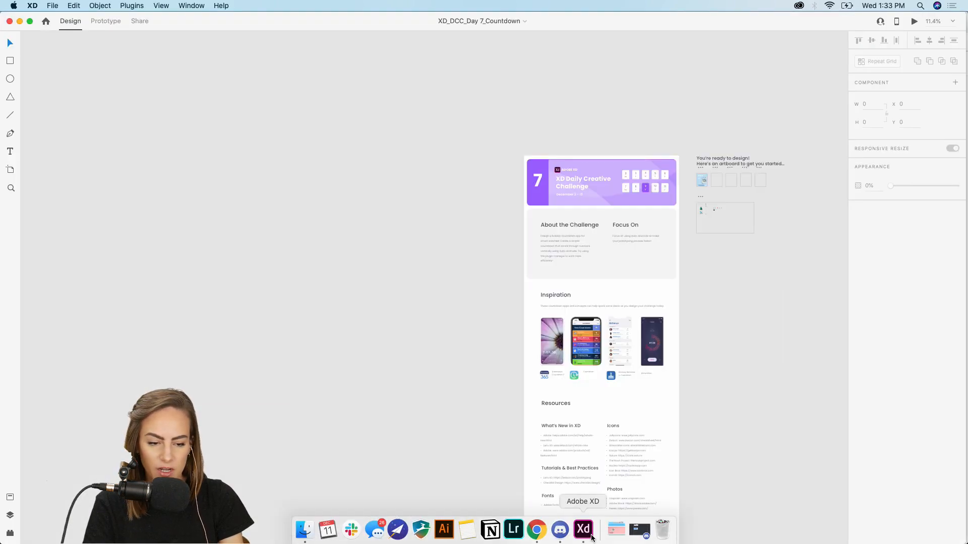
{"action": "scroll", "coordinate": [452, 407], "scroll_direction": "up", "scroll_amount": 8}
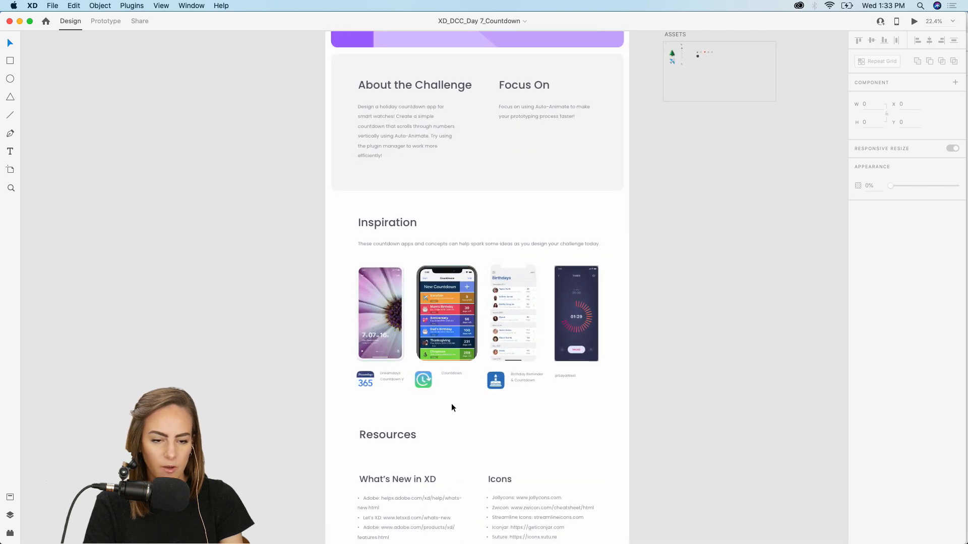
{"action": "scroll", "coordinate": [452, 404], "scroll_direction": "up", "scroll_amount": 10}
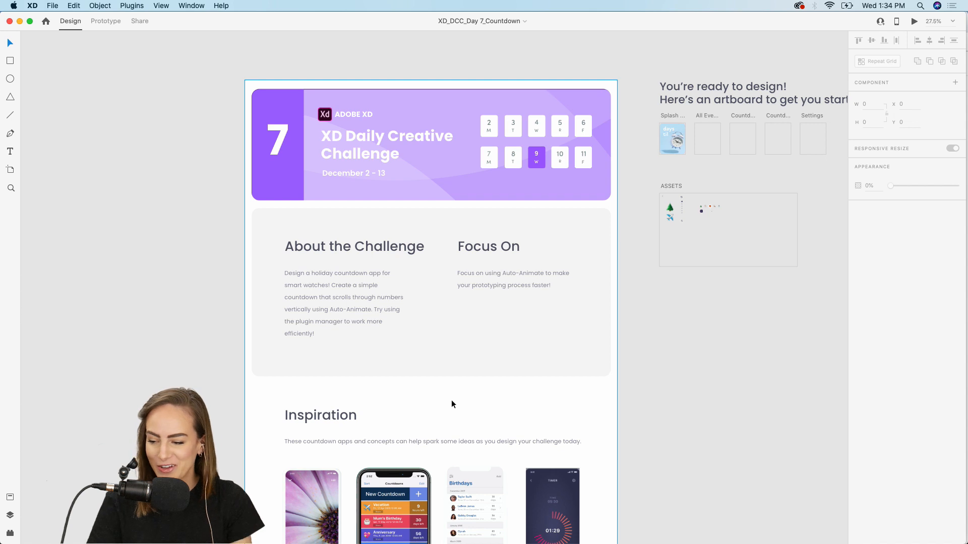
{"action": "scroll", "coordinate": [452, 398], "scroll_direction": "up", "scroll_amount": 5}
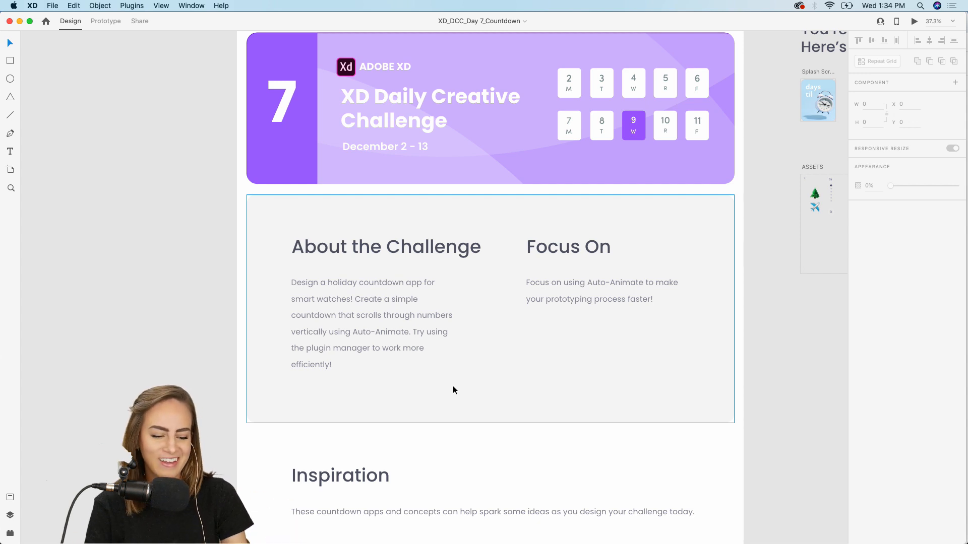
{"action": "scroll", "coordinate": [452, 387], "scroll_direction": "down", "scroll_amount": 3}
{"action": "scroll", "coordinate": [452, 386], "scroll_direction": "down", "scroll_amount": 1}
{"action": "scroll", "coordinate": [453, 387], "scroll_direction": "right", "scroll_amount": 1}
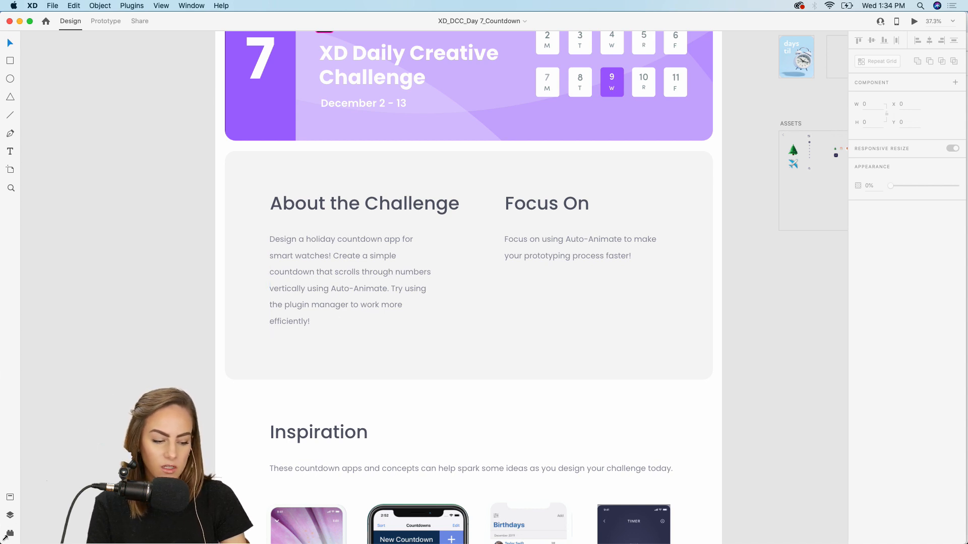
Show the installed plugins, open the plugin manager, and look through its featured, essential and category collections
{"action": "left_click", "coordinate": [9, 534]}
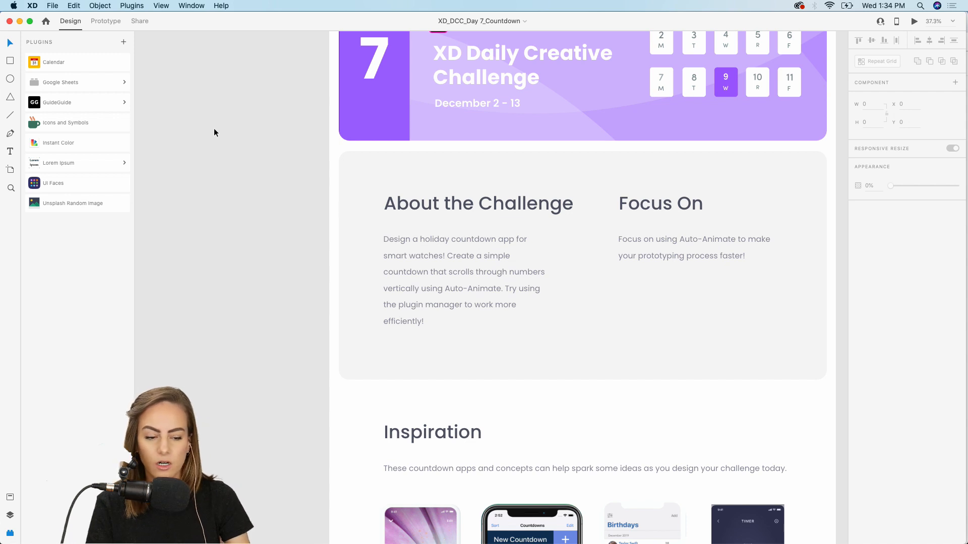
{"action": "left_click", "coordinate": [132, 5]}
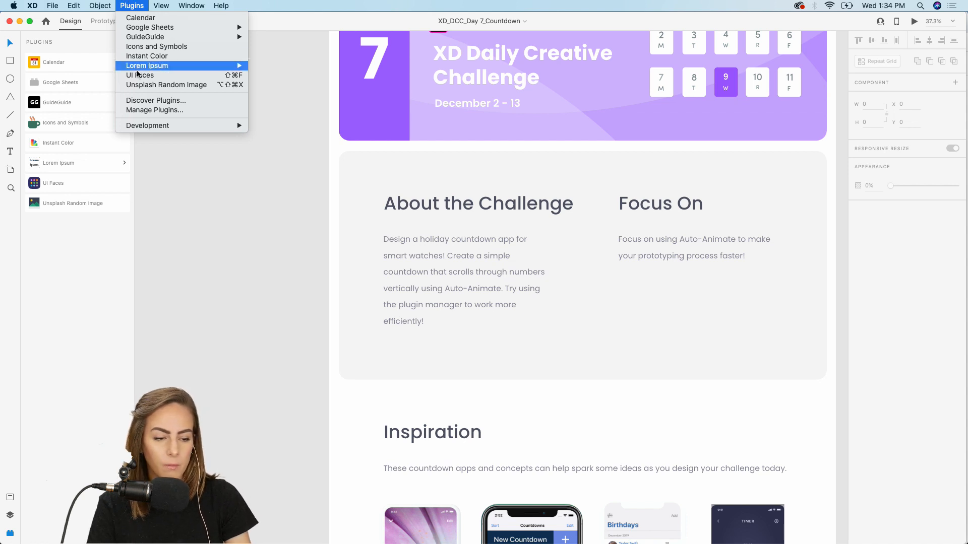
{"action": "left_click", "coordinate": [149, 100]}
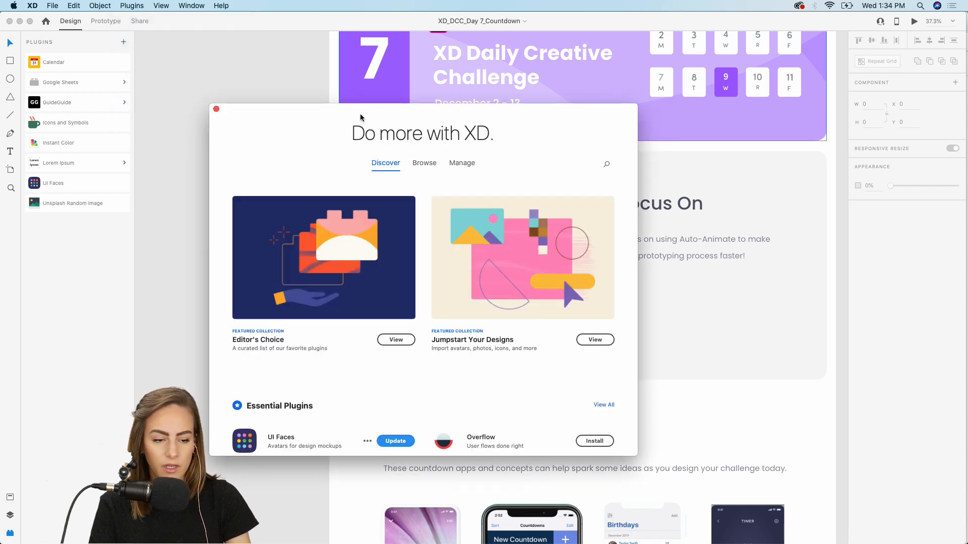
{"action": "left_click_drag", "start_coordinate": [371, 113], "coordinate": [437, 81]}
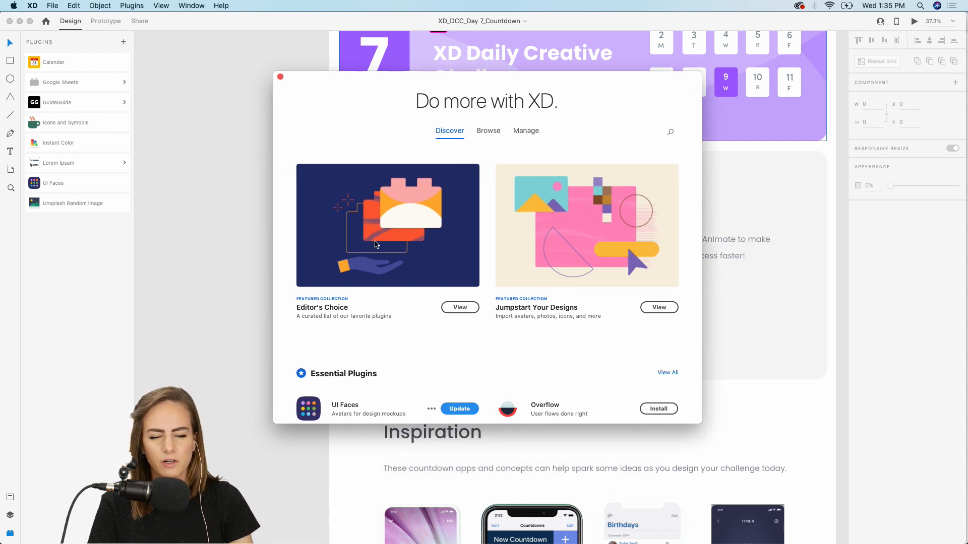
{"action": "scroll", "coordinate": [404, 234], "scroll_direction": "down", "scroll_amount": 5}
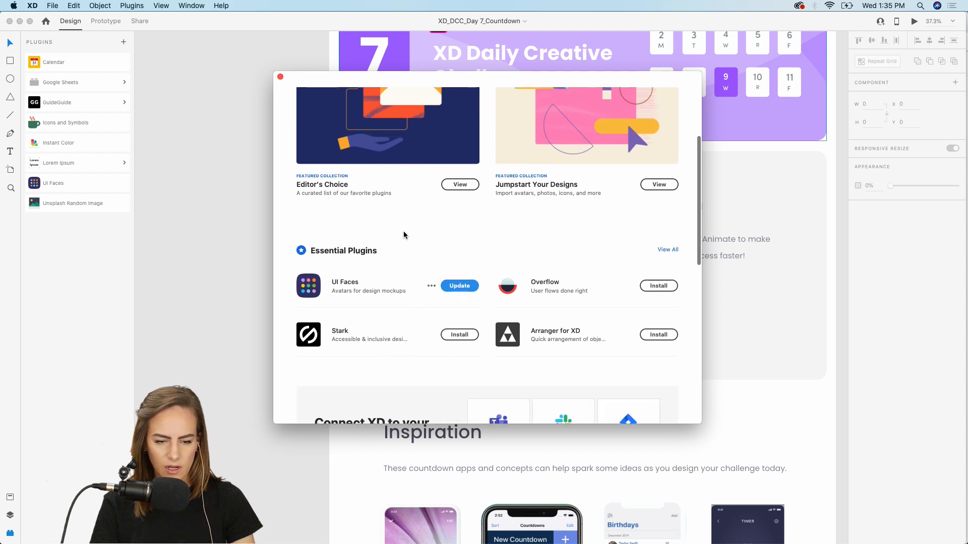
{"action": "scroll", "coordinate": [404, 234], "scroll_direction": "down", "scroll_amount": 8}
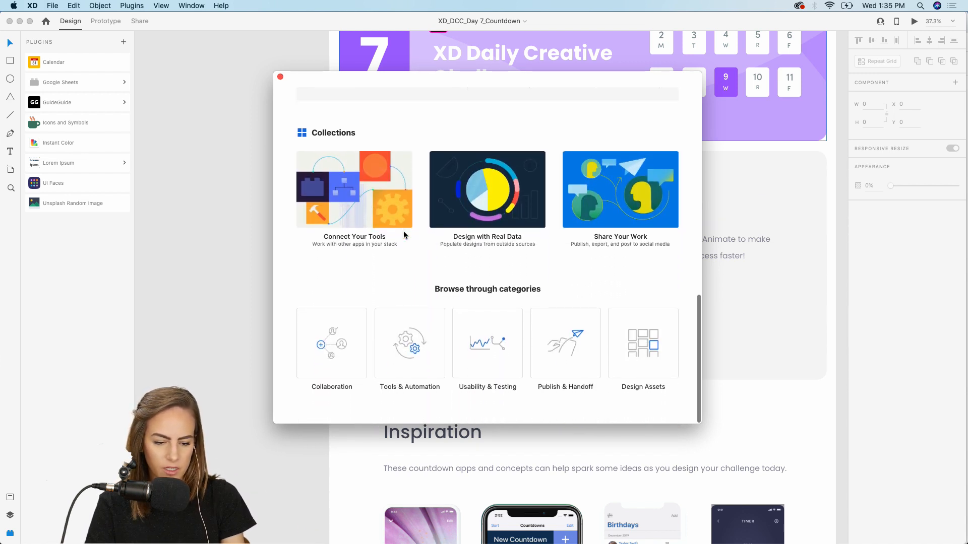
{"action": "scroll", "coordinate": [404, 234], "scroll_direction": "up", "scroll_amount": 15}
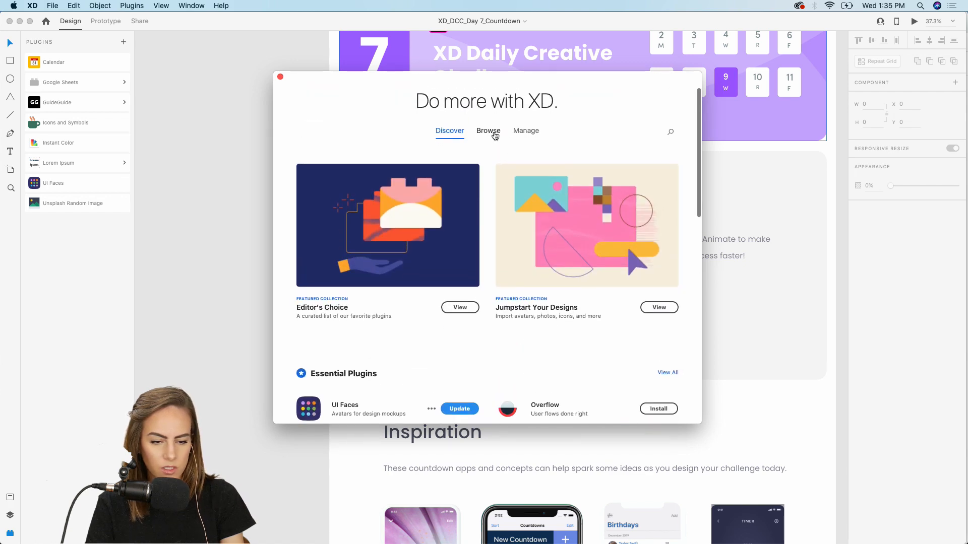
Review the plugin manager's Browse, Manage and Discover pages and close the plugin manager
{"action": "left_click", "coordinate": [487, 131]}
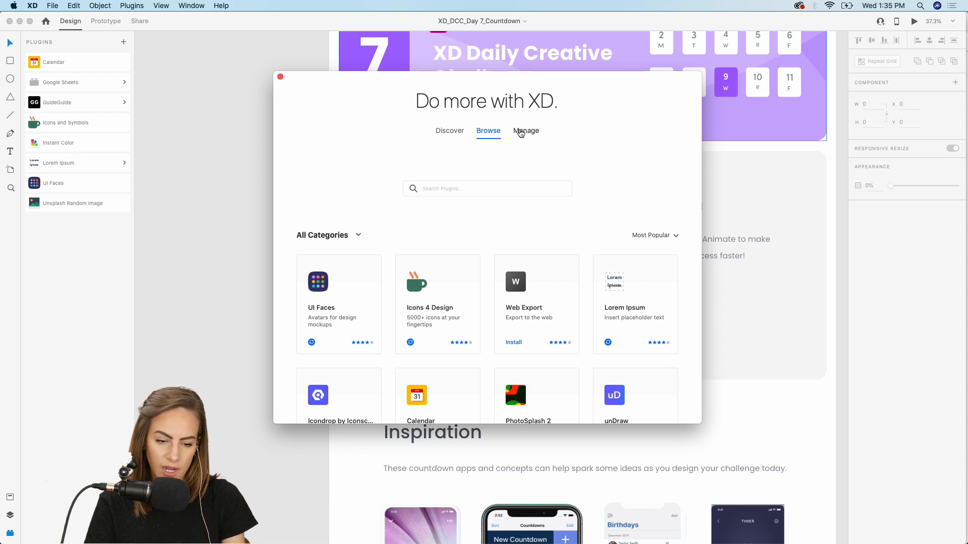
{"action": "left_click", "coordinate": [518, 132]}
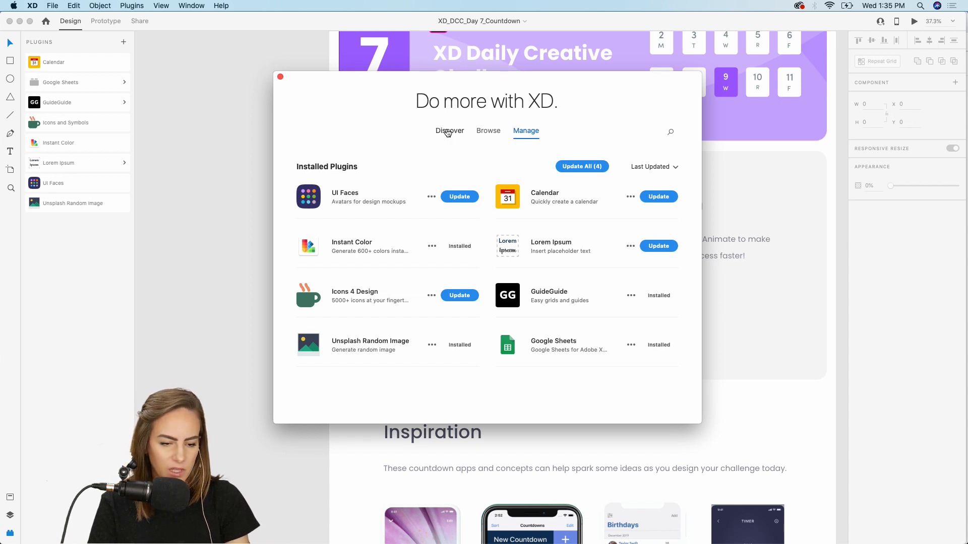
{"action": "left_click", "coordinate": [446, 130]}
{"action": "scroll", "coordinate": [354, 125], "scroll_direction": "down", "scroll_amount": 5}
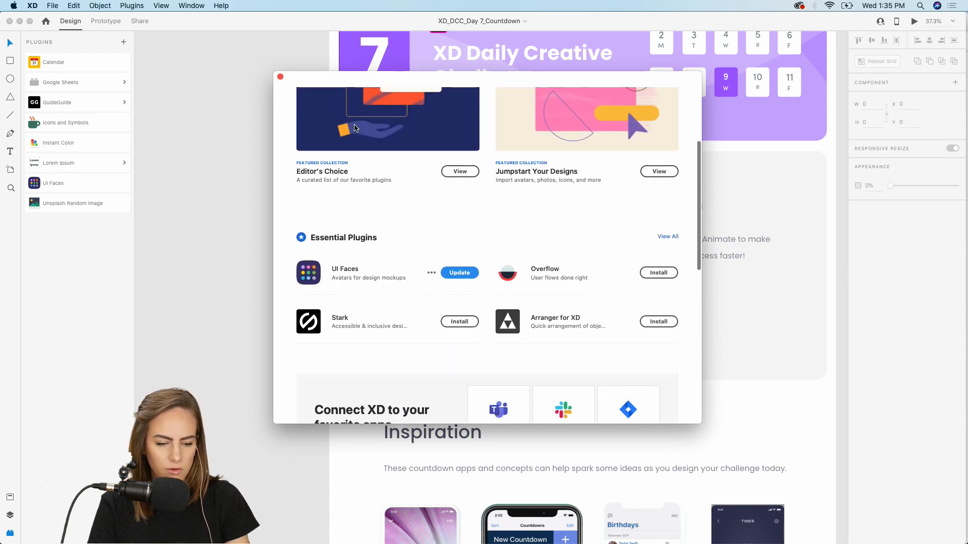
{"action": "left_click", "coordinate": [280, 78]}
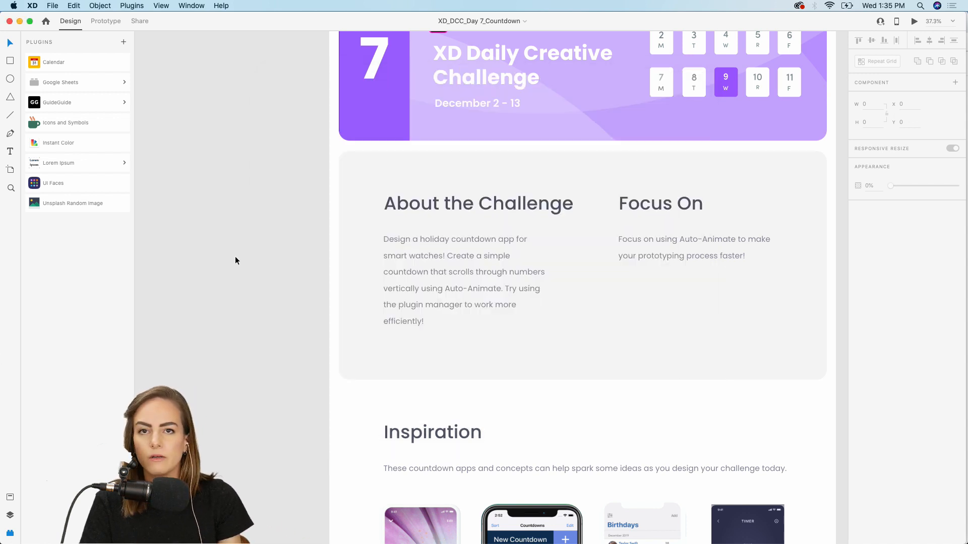
Show the document's assets and examine the Dreamdays Countdown V example in the Inspiration section
{"action": "left_click", "coordinate": [9, 497]}
{"action": "scroll", "coordinate": [207, 439], "scroll_direction": "right", "scroll_amount": 2}
{"action": "scroll", "coordinate": [207, 438], "scroll_direction": "down", "scroll_amount": 5}
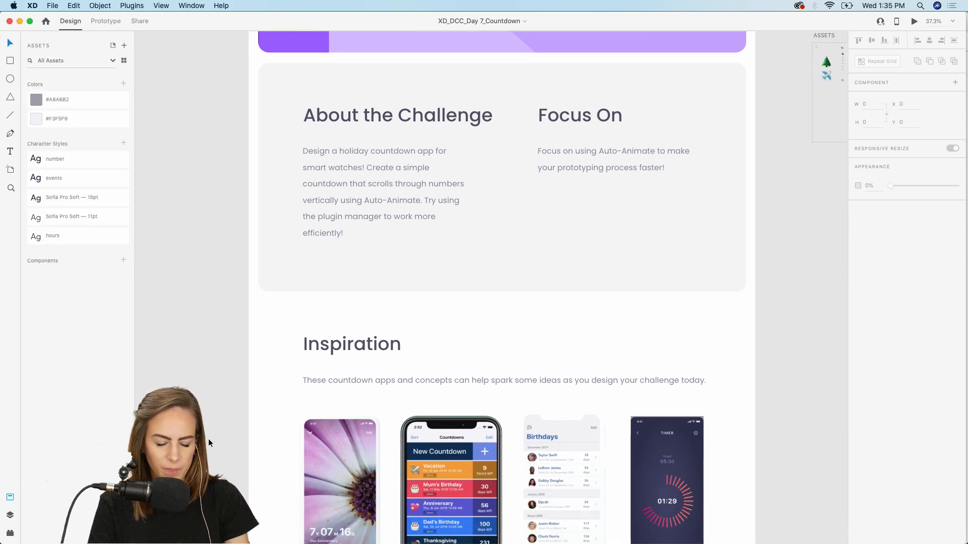
{"action": "scroll", "coordinate": [208, 438], "scroll_direction": "up", "scroll_amount": 3}
{"action": "scroll", "coordinate": [209, 443], "scroll_direction": "right", "scroll_amount": 3}
{"action": "scroll", "coordinate": [209, 443], "scroll_direction": "up", "scroll_amount": 1}
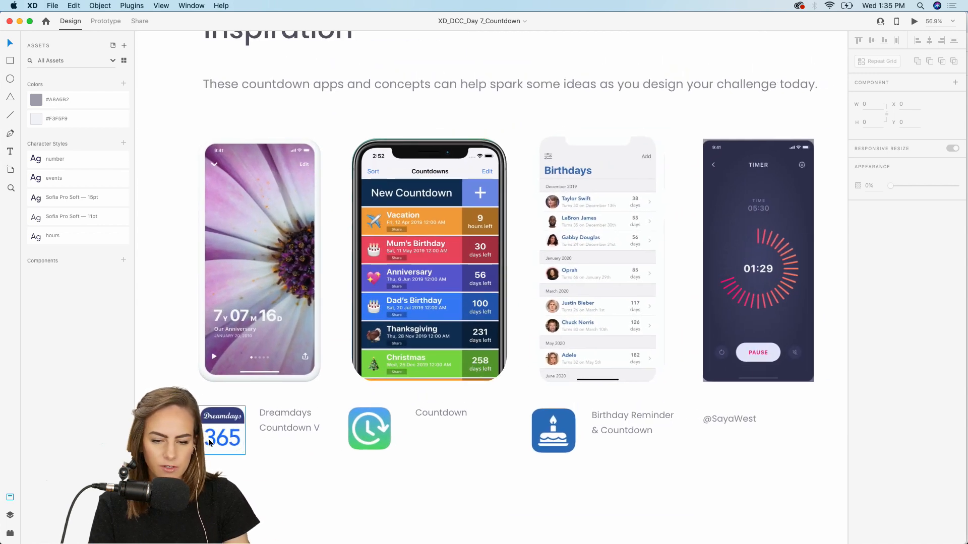
{"action": "scroll", "coordinate": [211, 435], "scroll_direction": "up", "scroll_amount": 1}
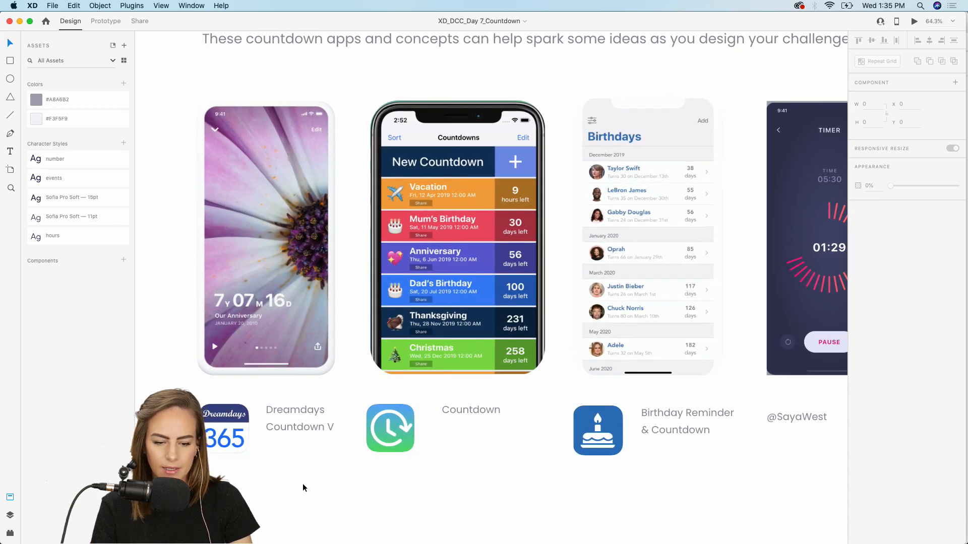
{"action": "scroll", "coordinate": [303, 483], "scroll_direction": "left", "scroll_amount": 2}
{"action": "scroll", "coordinate": [302, 483], "scroll_direction": "up", "scroll_amount": 1}
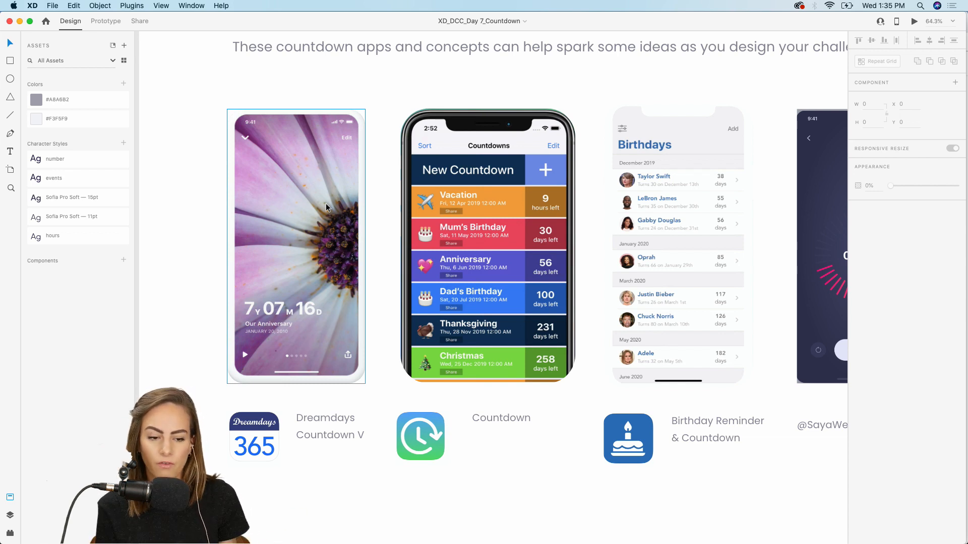
Examine the Countdown, Birthday Reminder & Countdown and Timer examples in the Inspiration section
{"action": "left_click", "coordinate": [502, 166]}
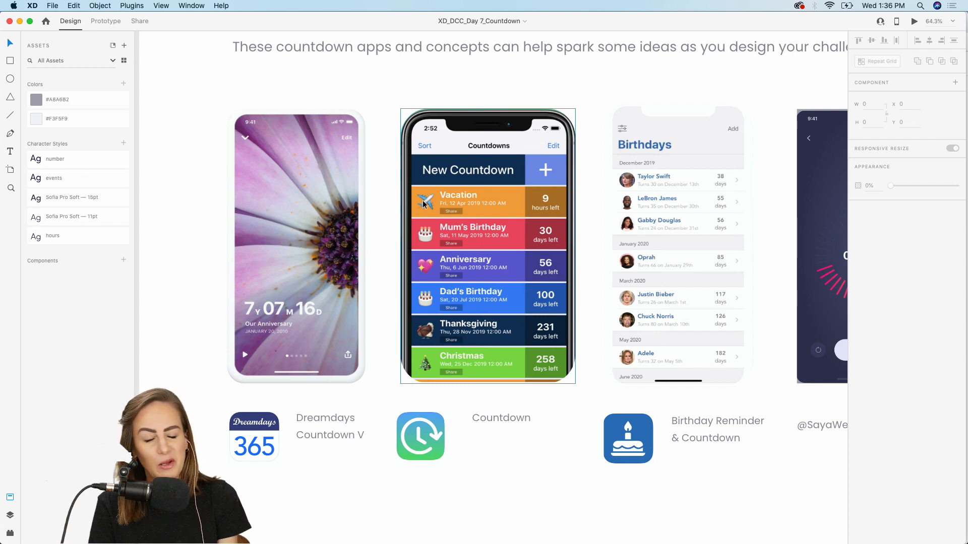
{"action": "scroll", "coordinate": [424, 203], "scroll_direction": "right", "scroll_amount": 3}
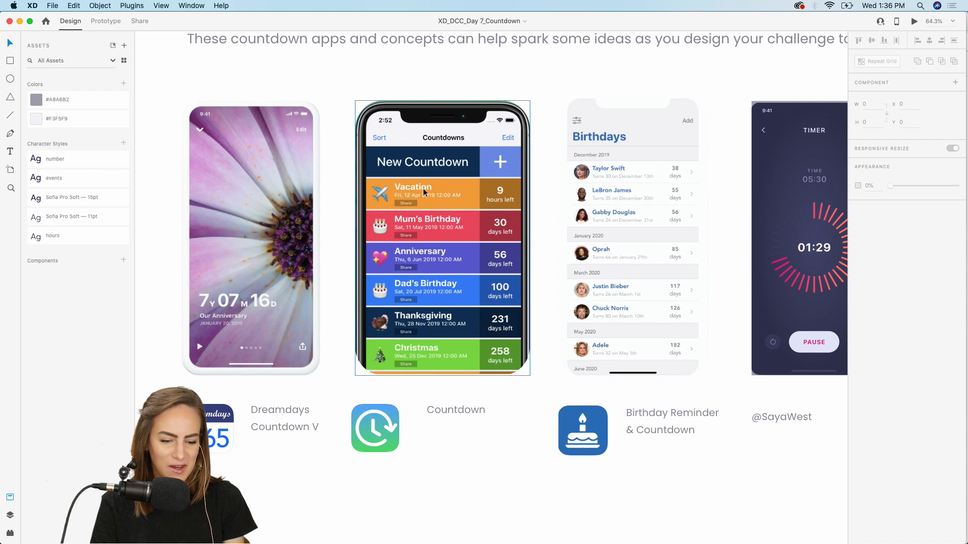
{"action": "scroll", "coordinate": [426, 189], "scroll_direction": "right", "scroll_amount": 3}
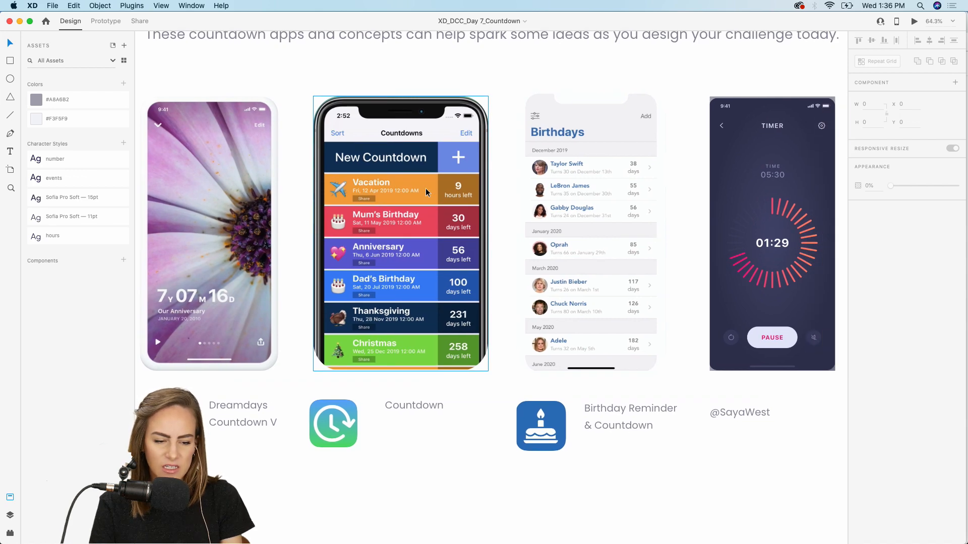
{"action": "scroll", "coordinate": [469, 257], "scroll_direction": "right", "scroll_amount": 3}
{"action": "left_click", "coordinate": [535, 169]}
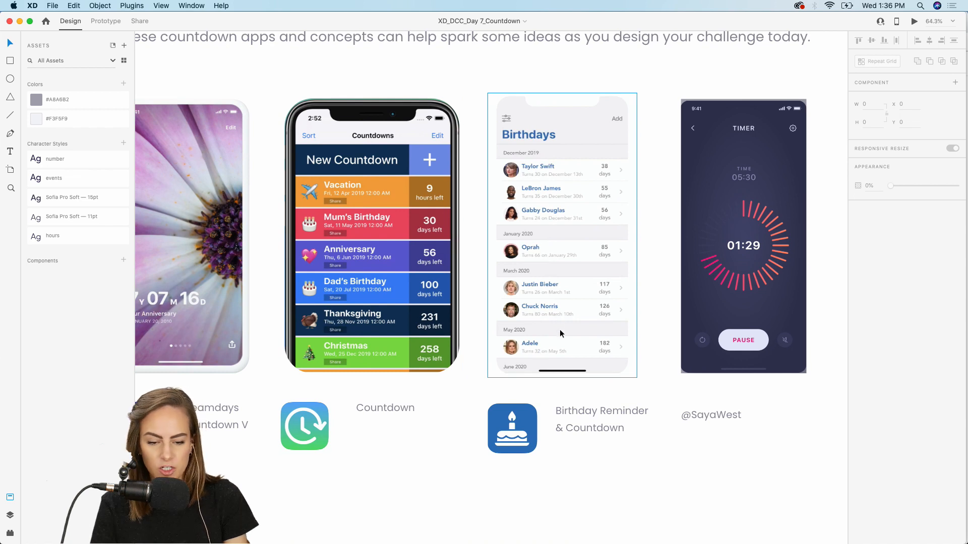
{"action": "scroll", "coordinate": [559, 329], "scroll_direction": "right", "scroll_amount": 4}
{"action": "left_click", "coordinate": [690, 287]}
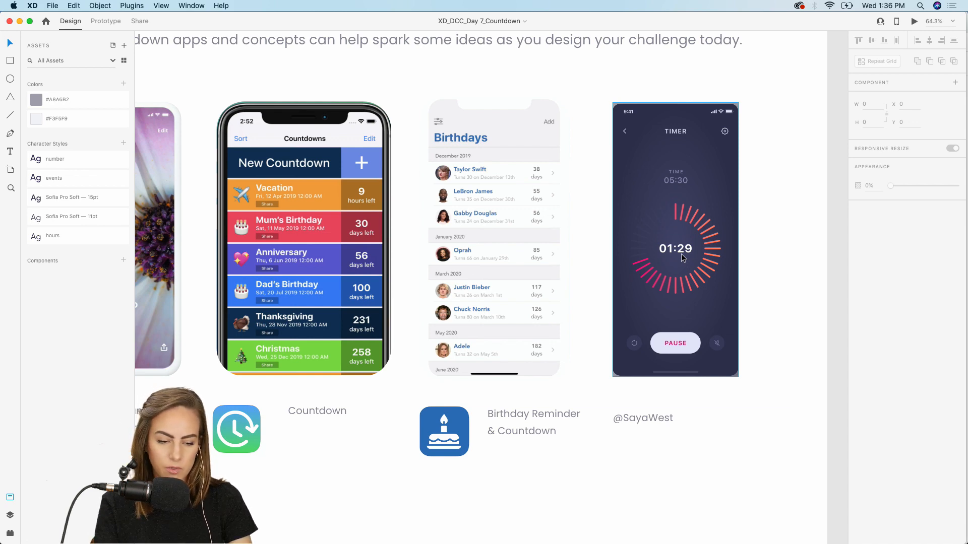
{"action": "scroll", "coordinate": [683, 258], "scroll_direction": "down", "scroll_amount": 4}
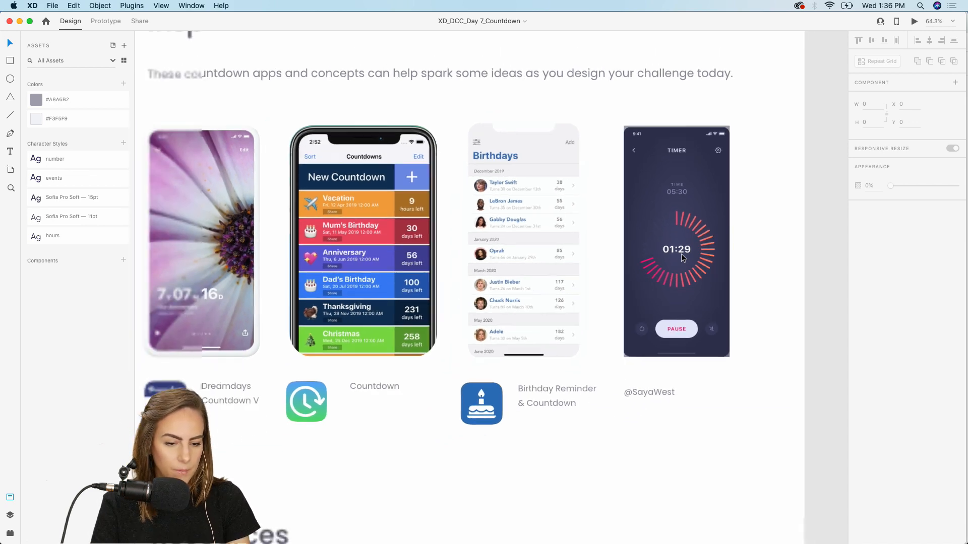
{"action": "scroll", "coordinate": [681, 253], "scroll_direction": "up", "scroll_amount": 4}
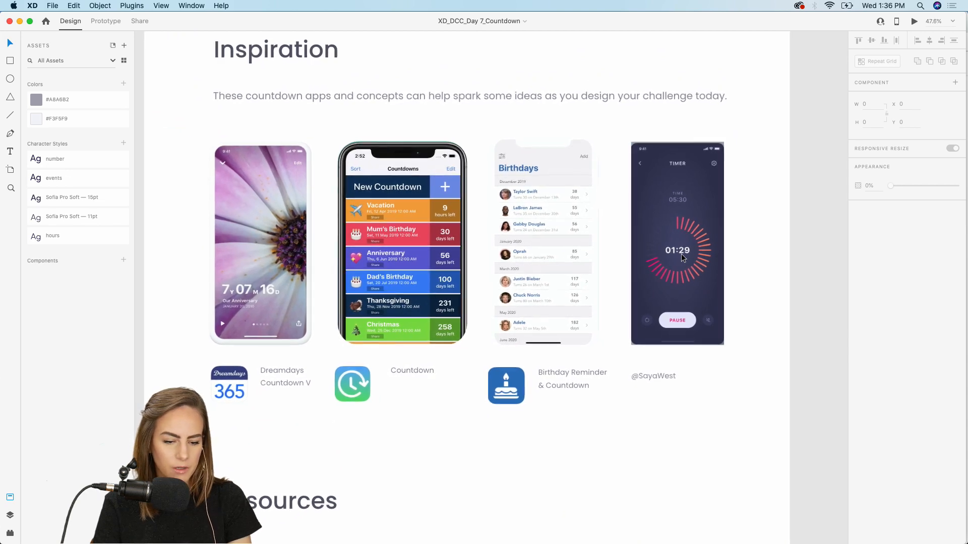
{"action": "scroll", "coordinate": [682, 253], "scroll_direction": "up", "scroll_amount": 3}
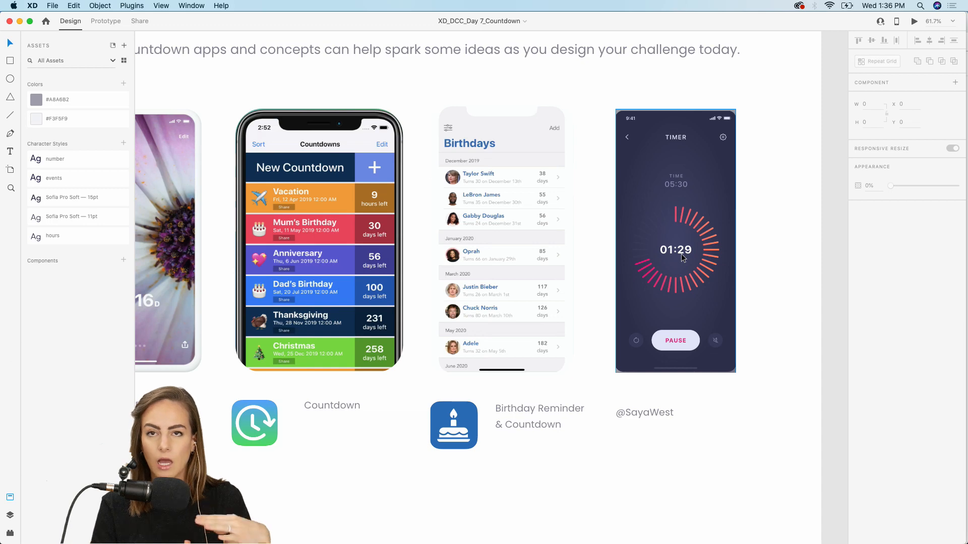
Glance over the starter artboards, and review the brief's Resources lists and its Daily Feedback & Updates and When you Finish sections
{"action": "scroll", "coordinate": [682, 257], "scroll_direction": "up", "scroll_amount": 10}
{"action": "scroll", "coordinate": [682, 257], "scroll_direction": "right", "scroll_amount": 5}
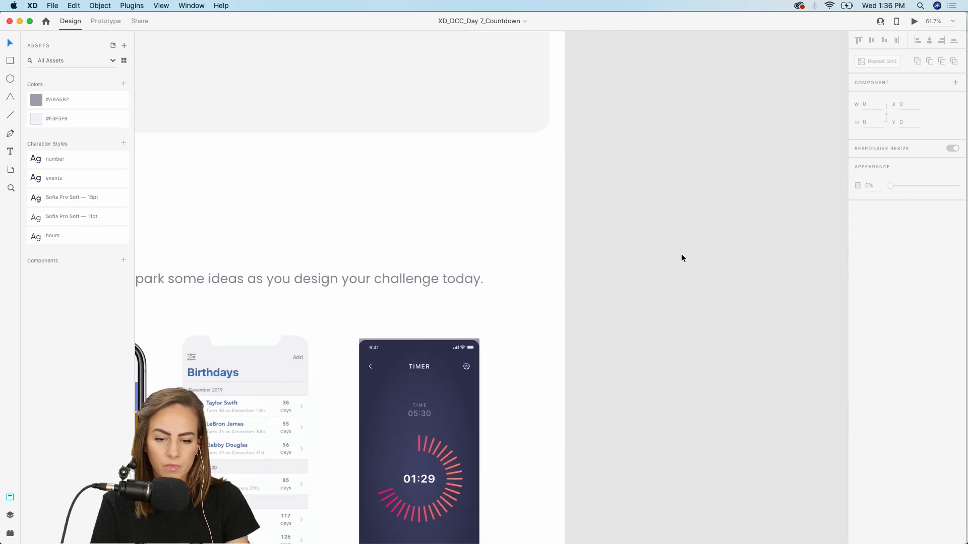
{"action": "scroll", "coordinate": [681, 257], "scroll_direction": "up", "scroll_amount": 1}
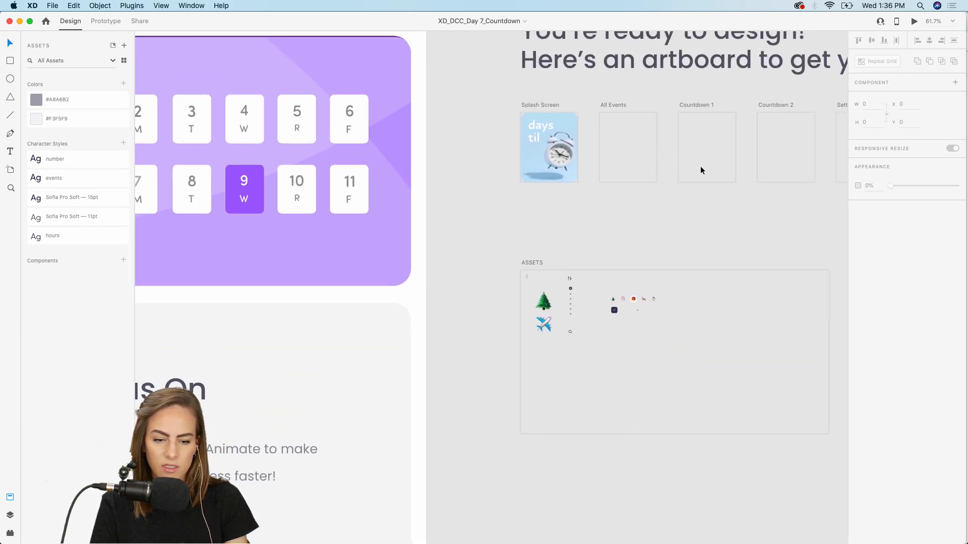
{"action": "scroll", "coordinate": [692, 190], "scroll_direction": "down", "scroll_amount": 15}
{"action": "scroll", "coordinate": [692, 190], "scroll_direction": "left", "scroll_amount": 3}
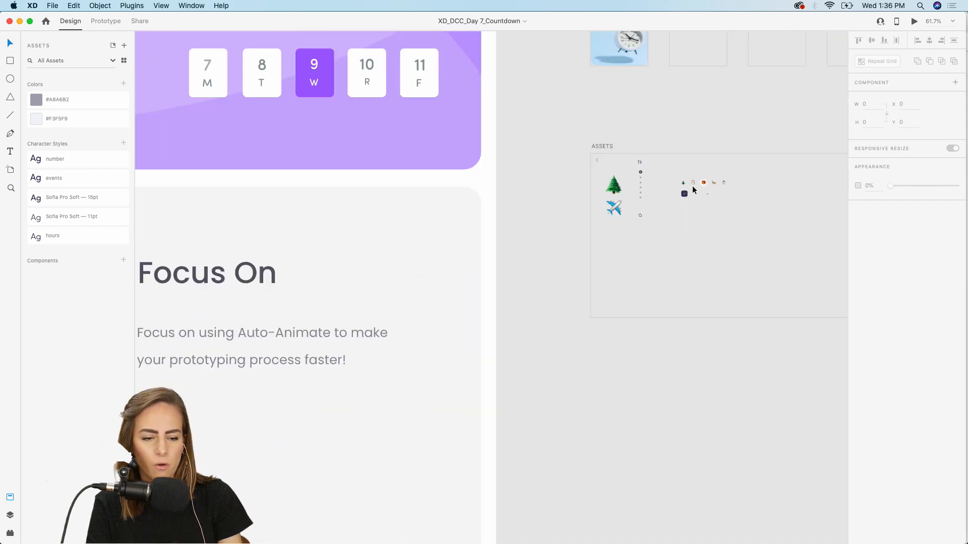
{"action": "scroll", "coordinate": [693, 190], "scroll_direction": "down", "scroll_amount": 2}
{"action": "scroll", "coordinate": [692, 190], "scroll_direction": "left", "scroll_amount": 1}
{"action": "scroll", "coordinate": [692, 190], "scroll_direction": "down", "scroll_amount": 5}
{"action": "scroll", "coordinate": [692, 190], "scroll_direction": "down", "scroll_amount": 9}
{"action": "scroll", "coordinate": [692, 190], "scroll_direction": "right", "scroll_amount": 1}
{"action": "scroll", "coordinate": [692, 190], "scroll_direction": "down", "scroll_amount": 2}
{"action": "scroll", "coordinate": [693, 190], "scroll_direction": "right", "scroll_amount": 1}
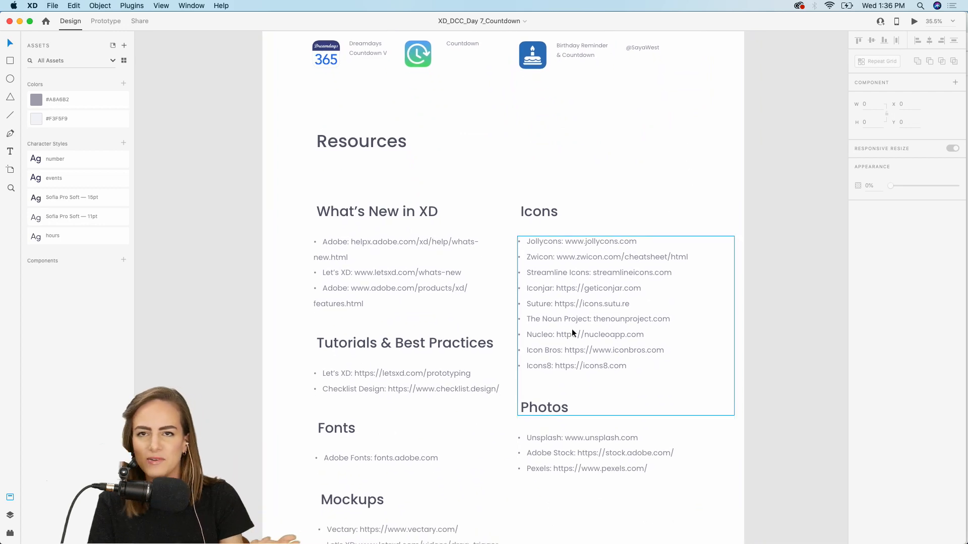
{"action": "scroll", "coordinate": [571, 329], "scroll_direction": "down", "scroll_amount": 7}
{"action": "scroll", "coordinate": [572, 329], "scroll_direction": "right", "scroll_amount": 1}
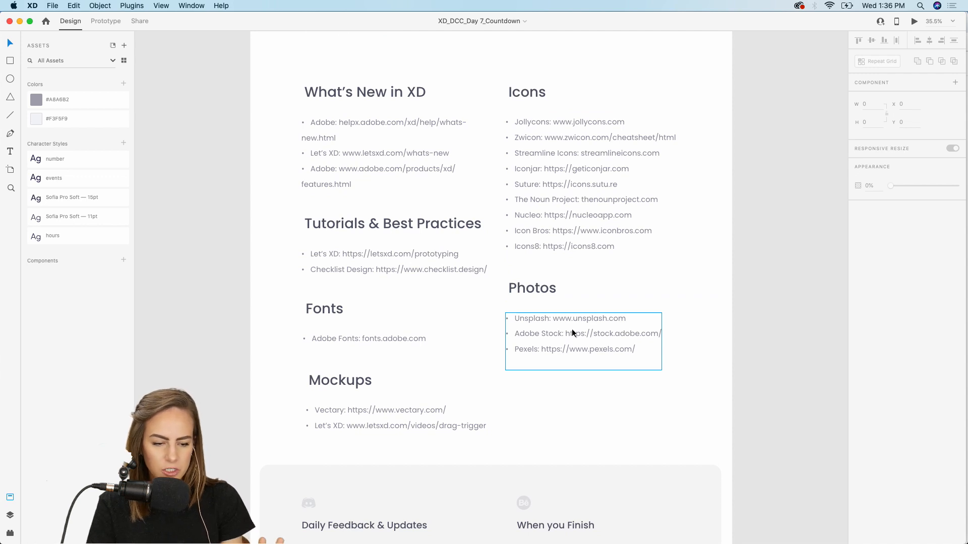
{"action": "scroll", "coordinate": [572, 329], "scroll_direction": "down", "scroll_amount": 10}
{"action": "scroll", "coordinate": [571, 328], "scroll_direction": "right", "scroll_amount": 1}
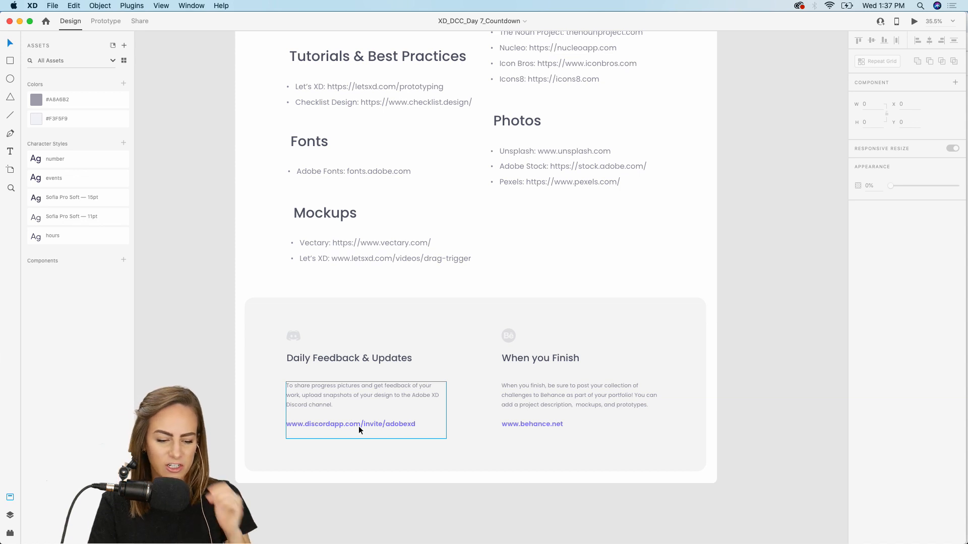
Move the ASSETS artboard up so it sits closer beneath the row of starter screen artboards
{"action": "scroll", "coordinate": [358, 425], "scroll_direction": "up", "scroll_amount": 20}
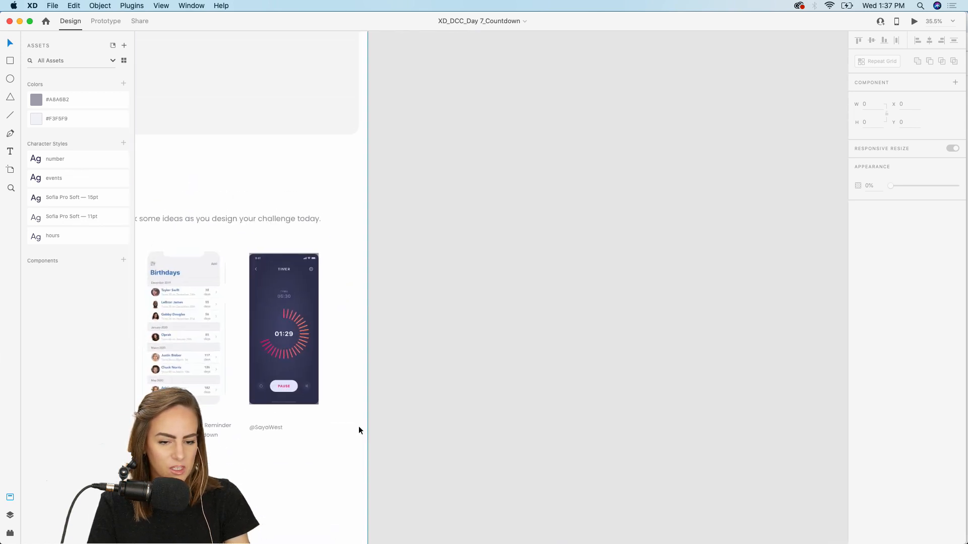
{"action": "scroll", "coordinate": [358, 425], "scroll_direction": "up", "scroll_amount": 5}
{"action": "scroll", "coordinate": [394, 287], "scroll_direction": "up", "scroll_amount": 5}
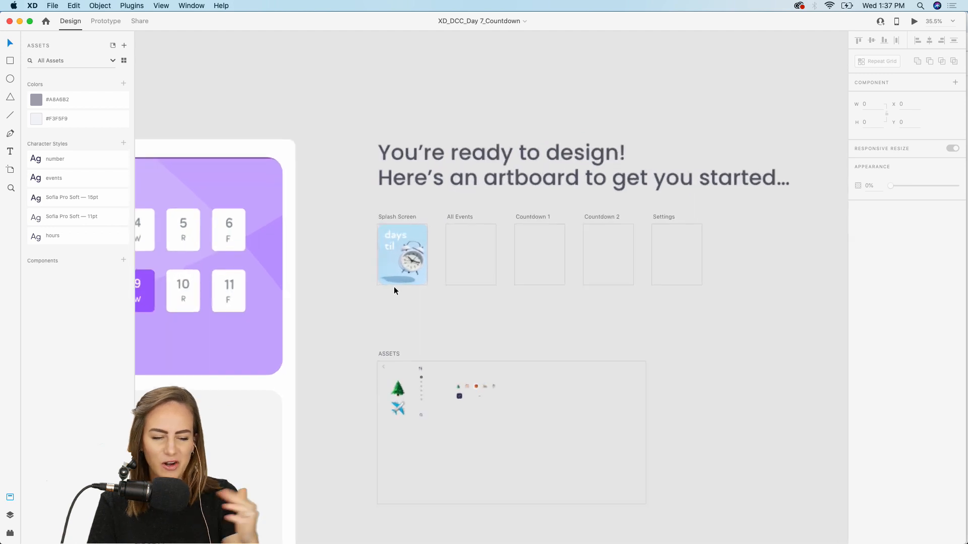
{"action": "scroll", "coordinate": [394, 286], "scroll_direction": "up", "scroll_amount": 6}
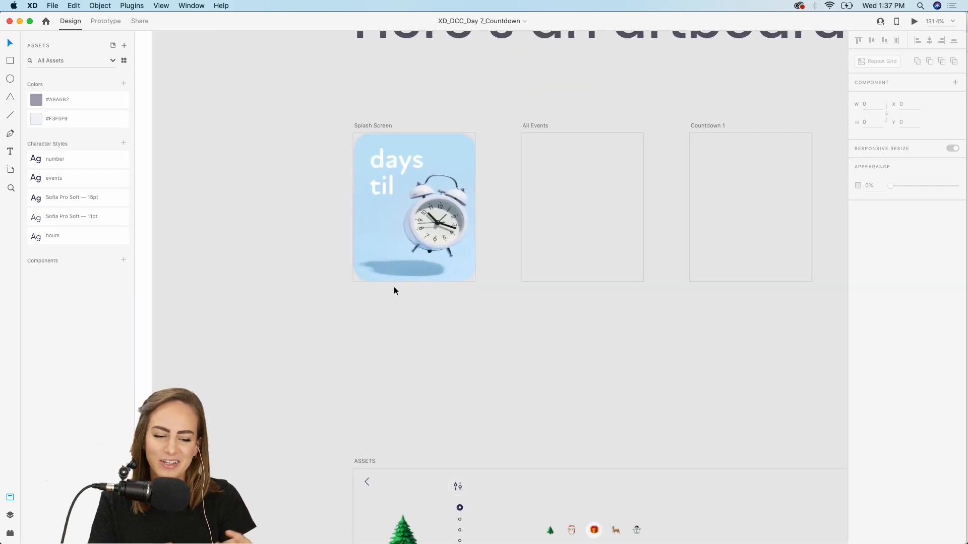
{"action": "scroll", "coordinate": [394, 287], "scroll_direction": "up", "scroll_amount": 2}
{"action": "scroll", "coordinate": [394, 286], "scroll_direction": "up", "scroll_amount": 2}
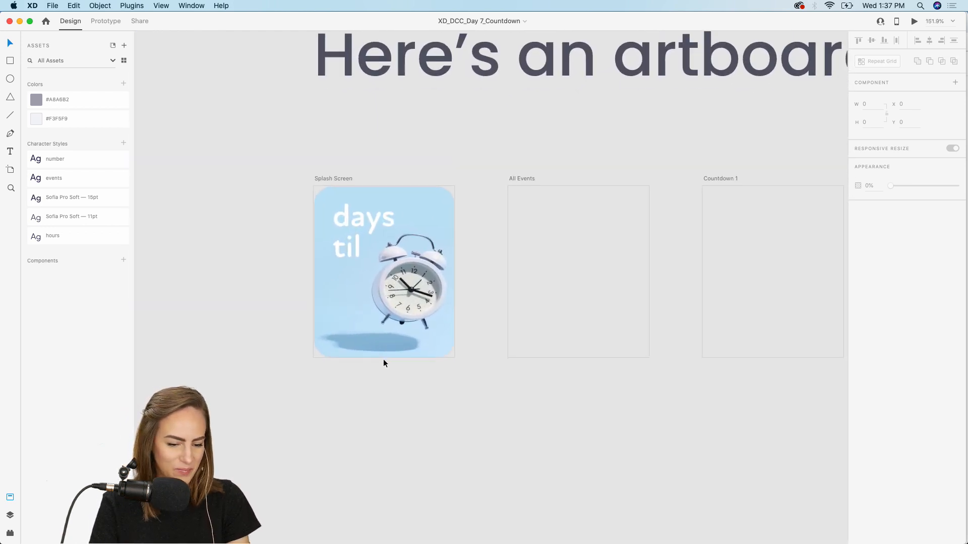
{"action": "scroll", "coordinate": [383, 363], "scroll_direction": "down", "scroll_amount": 5}
{"action": "left_click_drag", "start_coordinate": [315, 432], "coordinate": [319, 311]}
{"action": "left_click", "coordinate": [239, 296]}
{"action": "scroll", "coordinate": [237, 297], "scroll_direction": "up", "scroll_amount": 3}
{"action": "scroll", "coordinate": [237, 297], "scroll_direction": "right", "scroll_amount": 3}
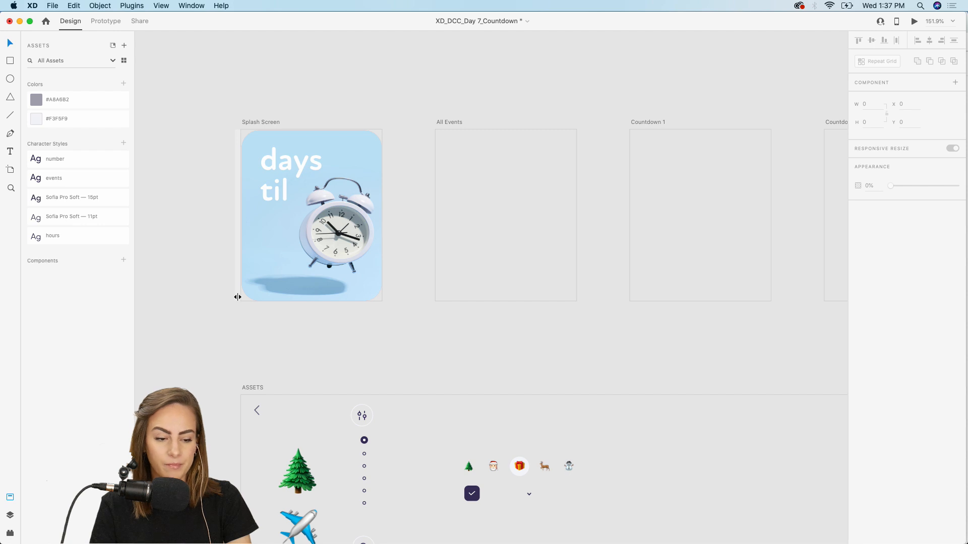
{"action": "scroll", "coordinate": [237, 314], "scroll_direction": "down", "scroll_amount": 3}
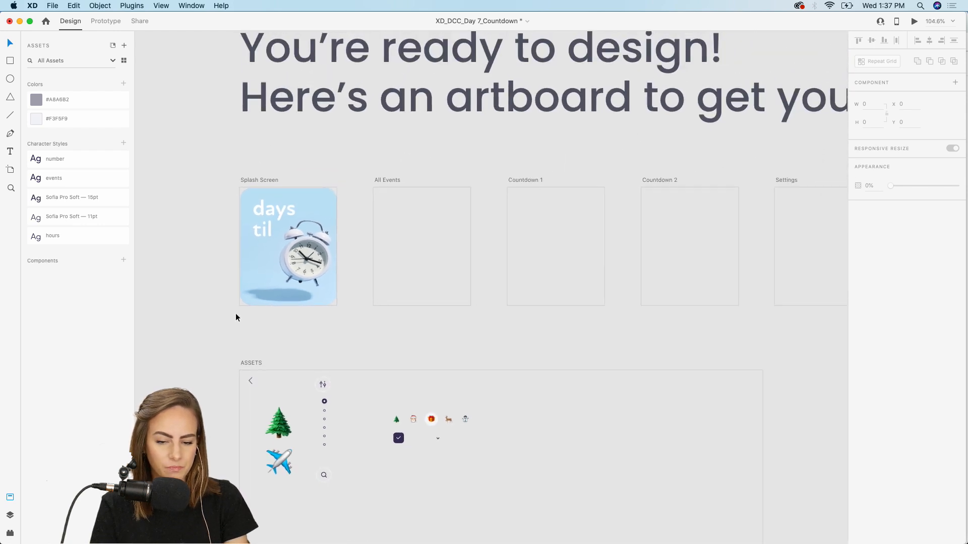
Turn the Christmas tree on the ASSETS artboard into a component
{"action": "scroll", "coordinate": [310, 316], "scroll_direction": "up", "scroll_amount": 1}
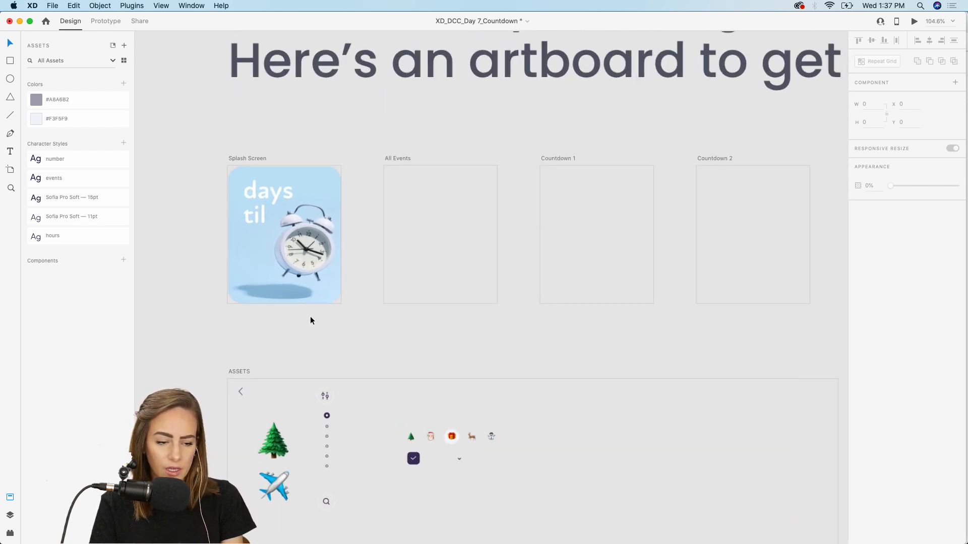
{"action": "scroll", "coordinate": [310, 316], "scroll_direction": "up", "scroll_amount": 3}
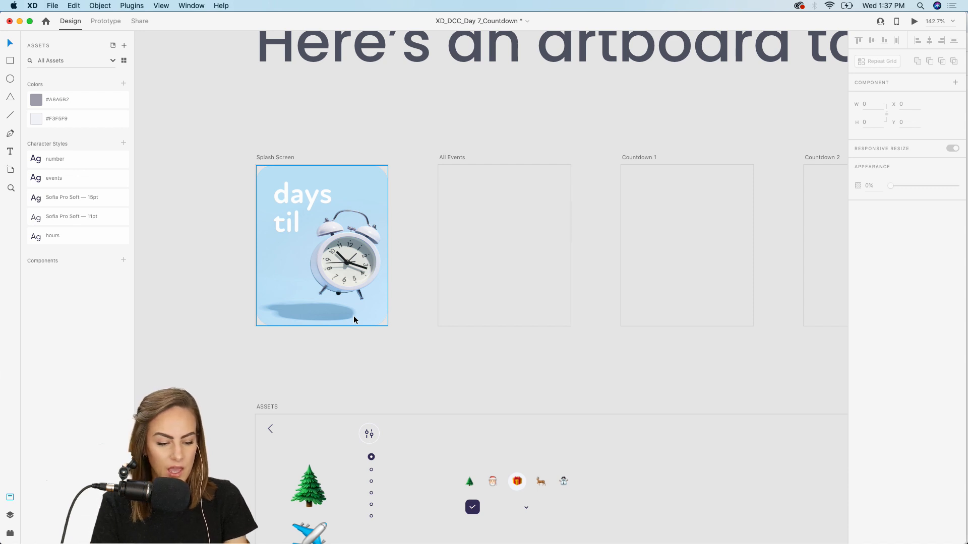
{"action": "scroll", "coordinate": [355, 319], "scroll_direction": "down", "scroll_amount": 8}
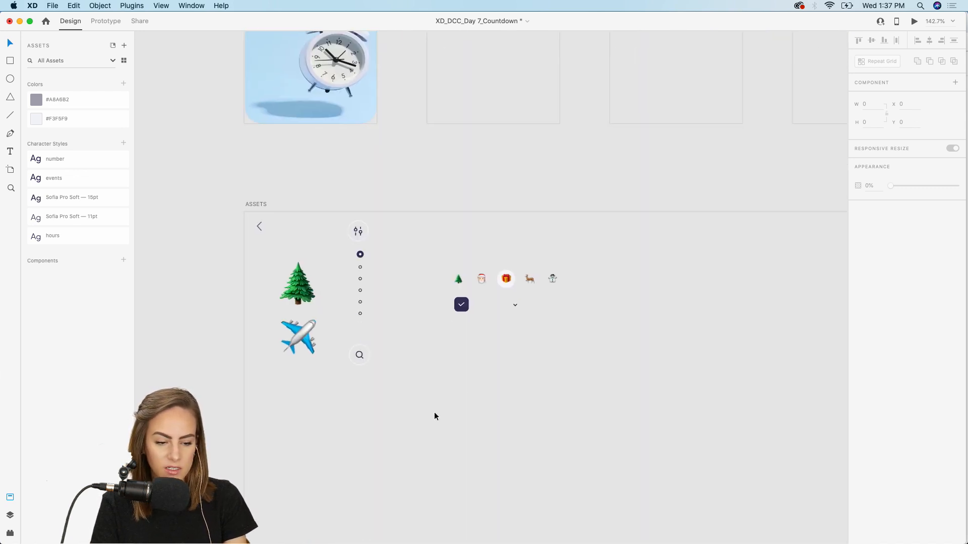
{"action": "left_click", "coordinate": [312, 303]}
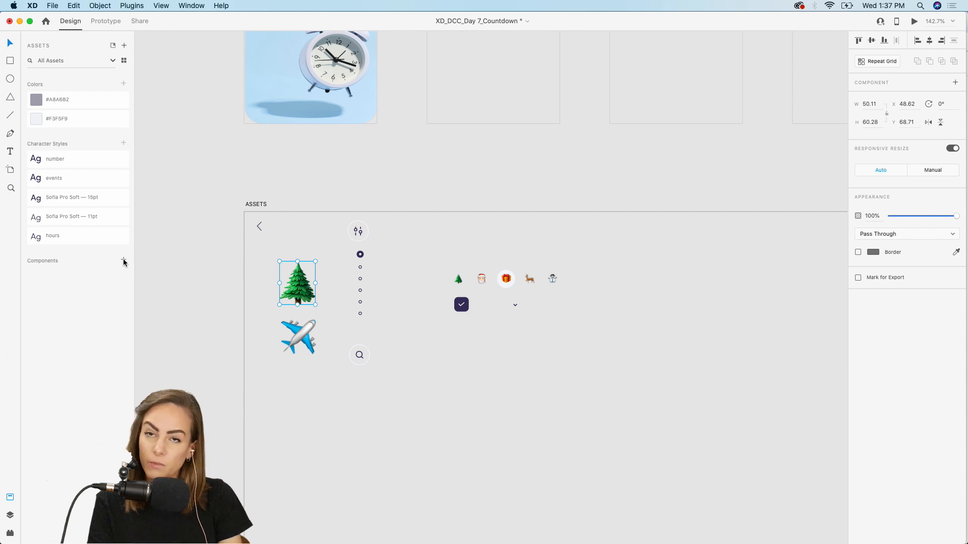
{"action": "left_click", "coordinate": [124, 260]}
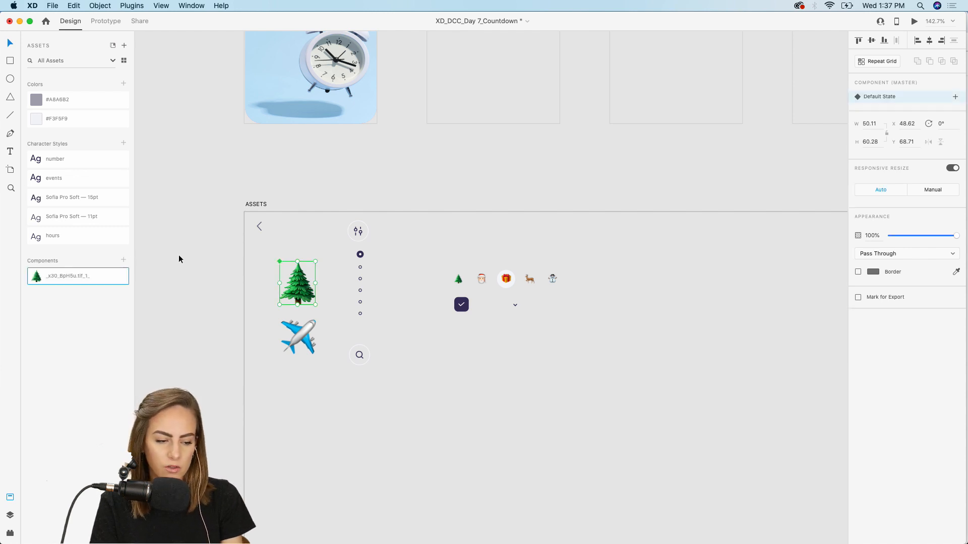
Turn the vertical column of pagination dots on the ASSETS artboard into a component
{"action": "left_click", "coordinate": [387, 282]}
{"action": "left_click", "coordinate": [360, 254]}
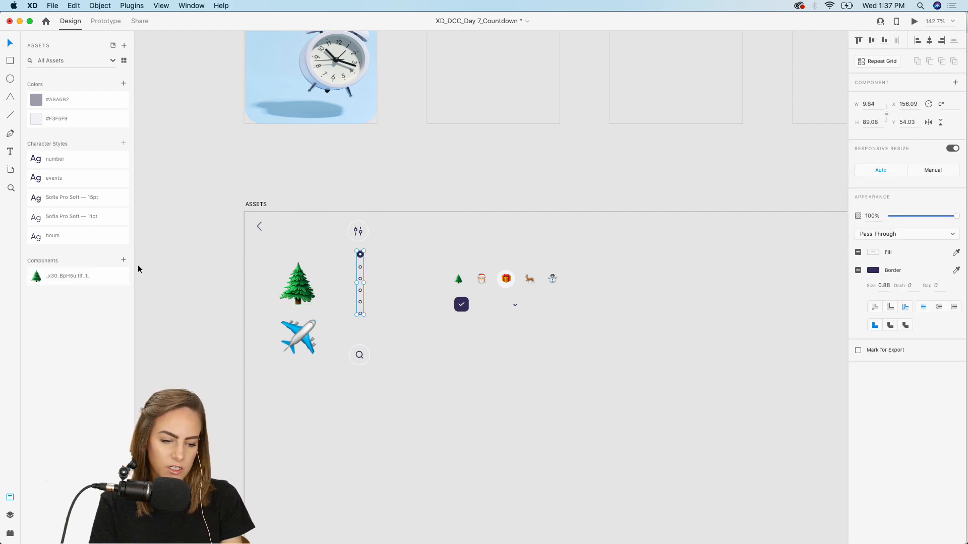
{"action": "left_click", "coordinate": [123, 261]}
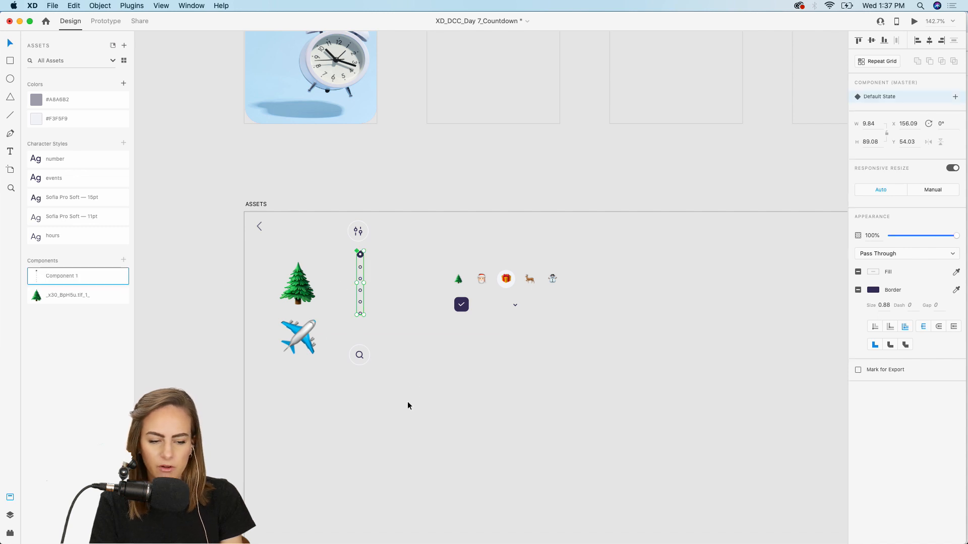
{"action": "left_click", "coordinate": [328, 166]}
Cover the All Events artboard with a white 184 by 224 rectangle, round its corners to 28 and remove its border
{"action": "scroll", "coordinate": [328, 167], "scroll_direction": "up", "scroll_amount": 5}
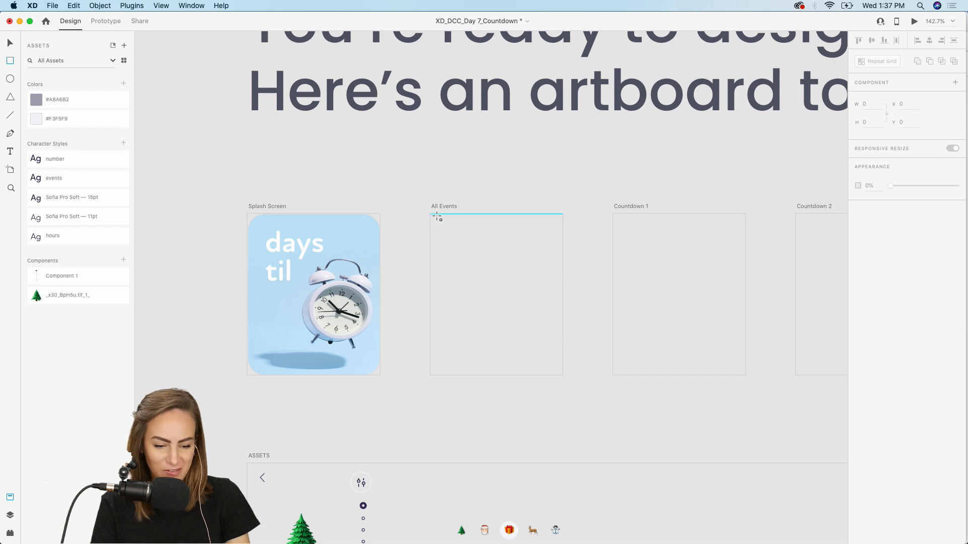
{"action": "mouse_move", "coordinate": [430, 214]}
{"action": "left_mouse_down"}
{"action": "mouse_move", "coordinate": [574, 377]}
{"action": "mouse_move", "coordinate": [562, 375]}
{"action": "left_mouse_up"}
{"action": "left_click_drag", "start_coordinate": [436, 224], "coordinate": [449, 233]}
{"action": "left_click", "coordinate": [858, 288]}
{"action": "left_click", "coordinate": [581, 186]}
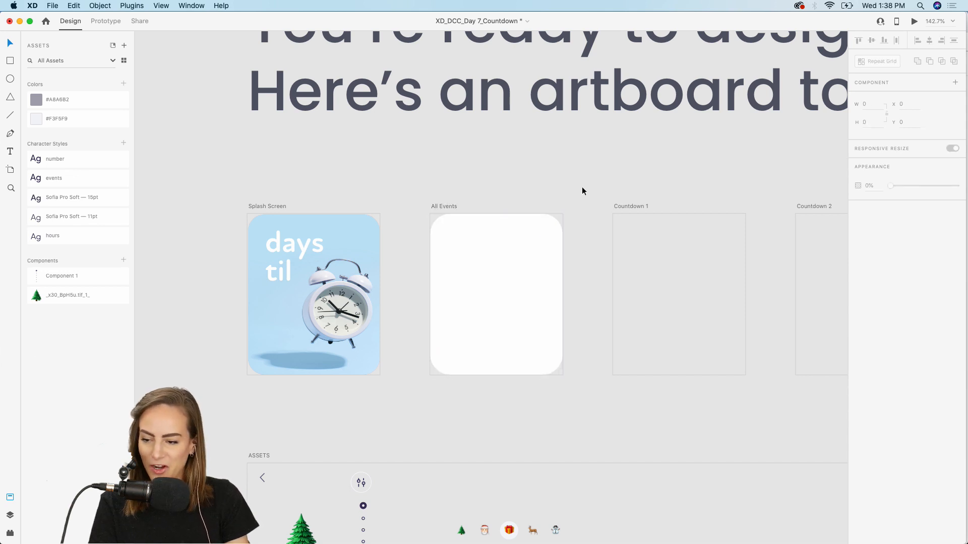
Add an area text box about 118 by 49 reading "Events" on the All Events artboard
{"action": "left_click", "coordinate": [486, 287]}
{"action": "scroll", "coordinate": [486, 288], "scroll_direction": "up", "scroll_amount": 3}
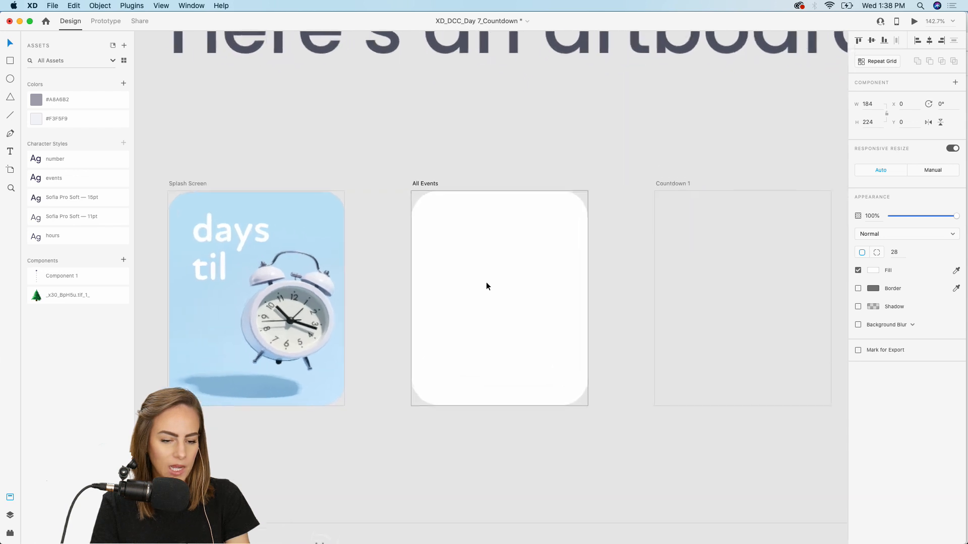
{"action": "left_click", "coordinate": [10, 151]}
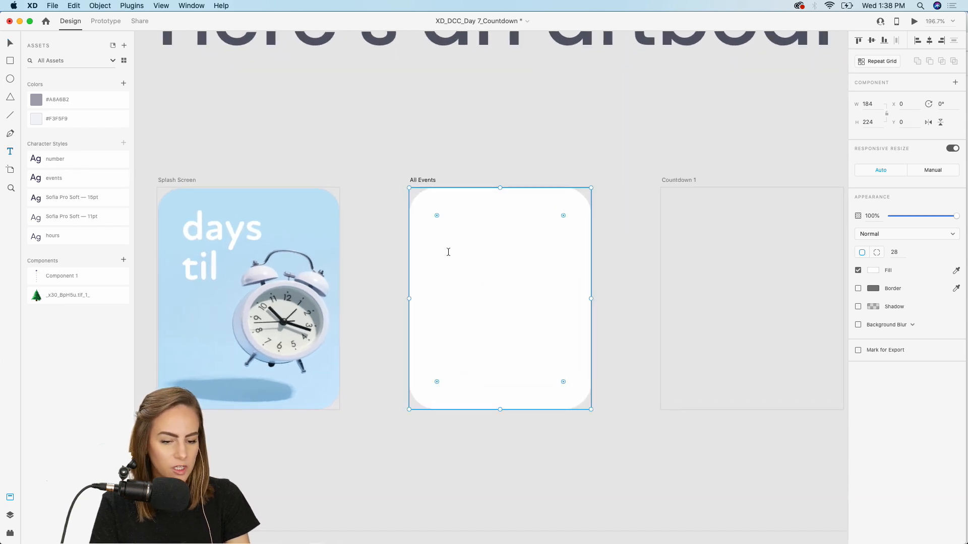
{"action": "left_click_drag", "start_coordinate": [468, 242], "coordinate": [586, 290]}
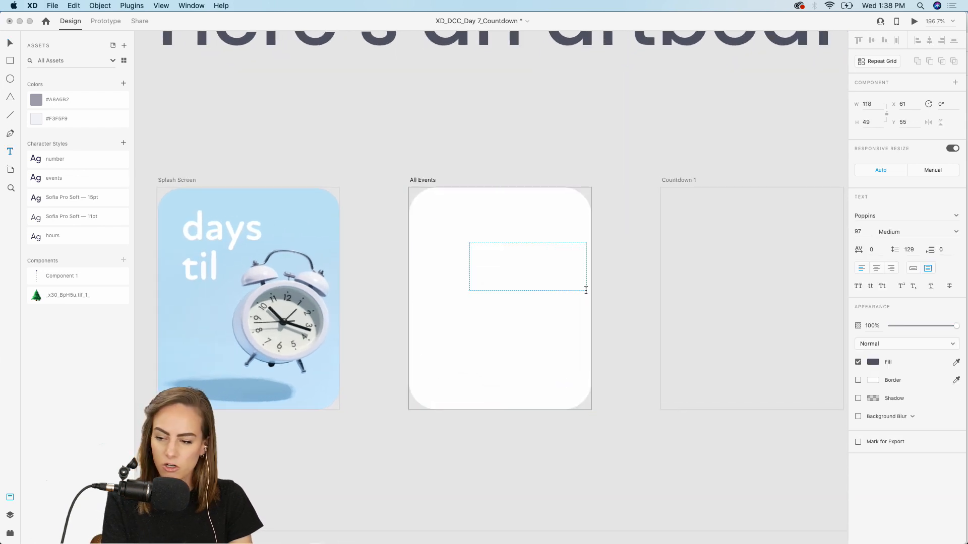
{"action": "type", "text": "Eve"}
{"action": "key", "text": "Escape"}
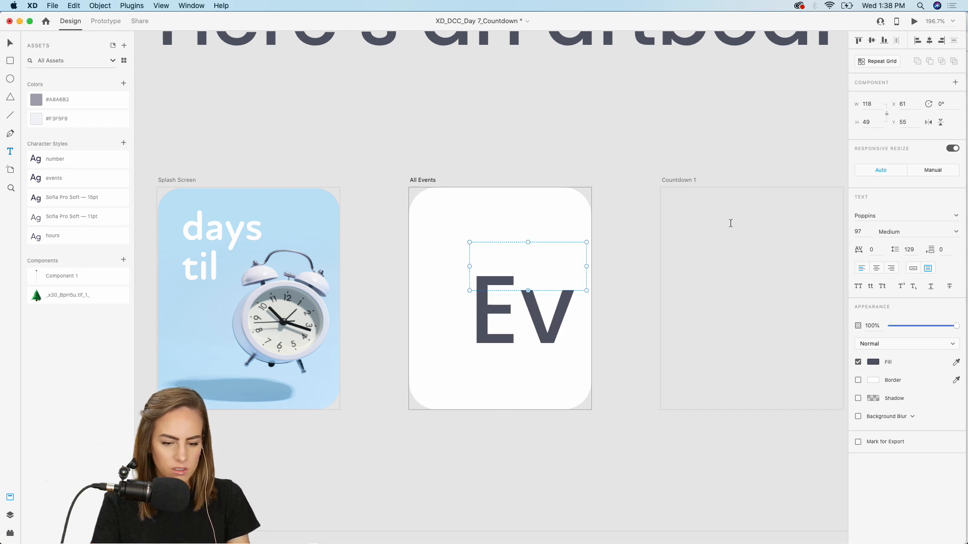
Apply the events character style to the title with centred, auto-width text, and place it at the top centre of the All Events screen
{"action": "left_click", "coordinate": [71, 182]}
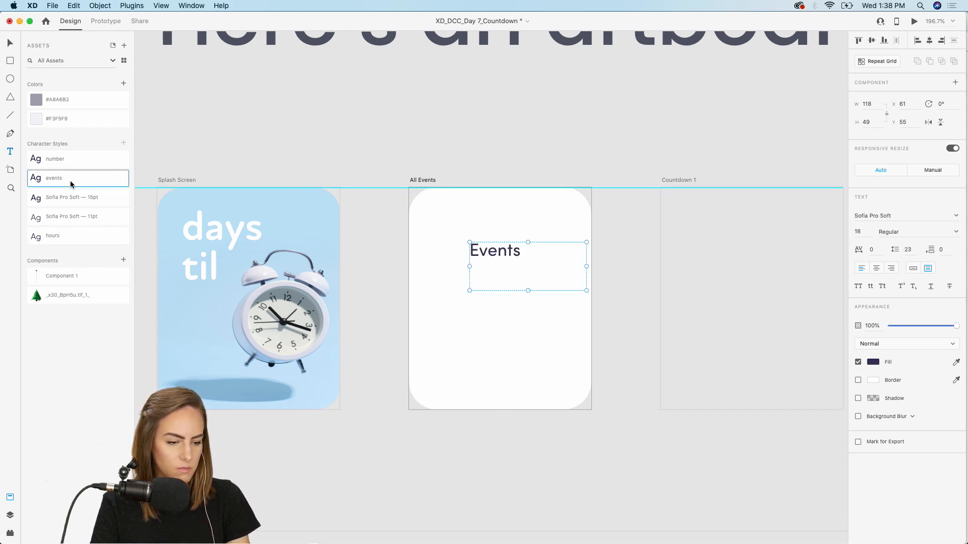
{"action": "left_click", "coordinate": [877, 269]}
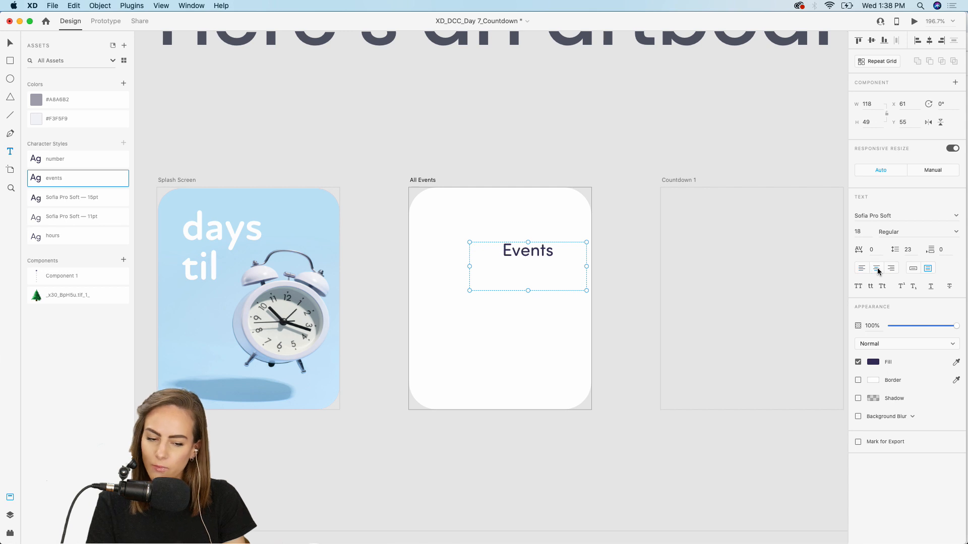
{"action": "left_click", "coordinate": [914, 268]}
{"action": "left_click_drag", "start_coordinate": [533, 253], "coordinate": [506, 215]}
Copy the back arrow from the ASSETS artboard onto the All Events screen, to the left of the Events title
{"action": "scroll", "coordinate": [409, 304], "scroll_direction": "down", "scroll_amount": 5}
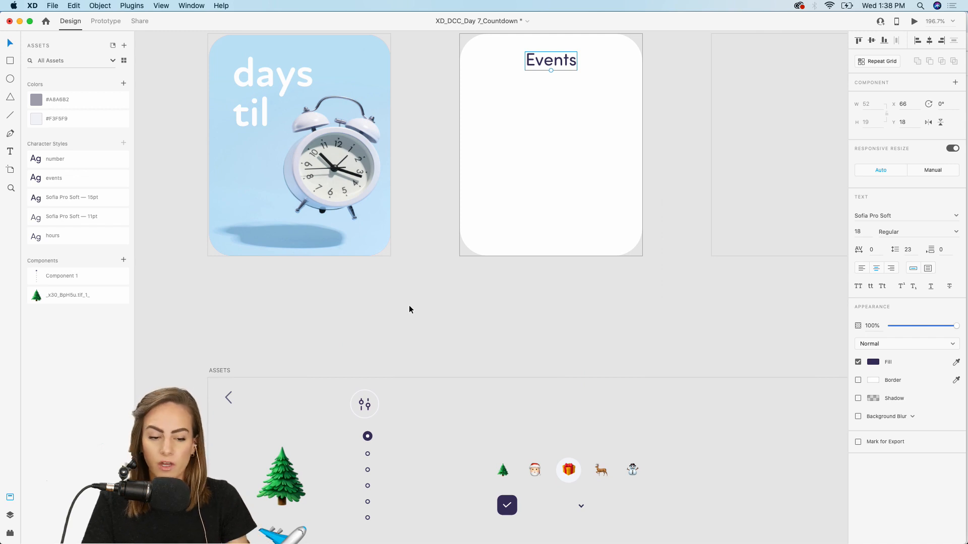
{"action": "scroll", "coordinate": [409, 304], "scroll_direction": "down", "scroll_amount": 3}
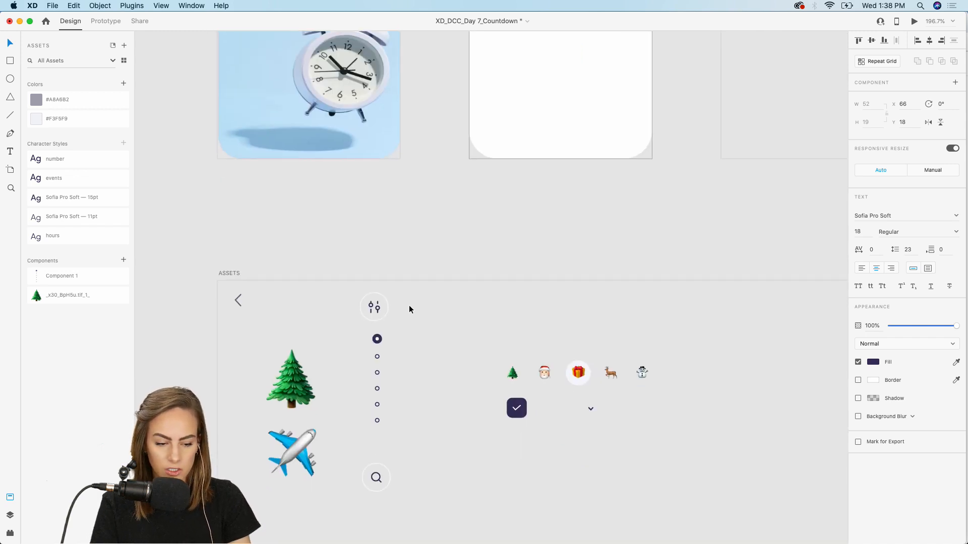
{"action": "left_click", "coordinate": [236, 298]}
{"action": "key", "text": "super+c"}
{"action": "scroll", "coordinate": [236, 298], "scroll_direction": "up", "scroll_amount": 9}
{"action": "scroll", "coordinate": [236, 298], "scroll_direction": "right", "scroll_amount": 3}
{"action": "left_click", "coordinate": [448, 303]}
{"action": "key", "text": "super+v"}
{"action": "left_click", "coordinate": [443, 207]}
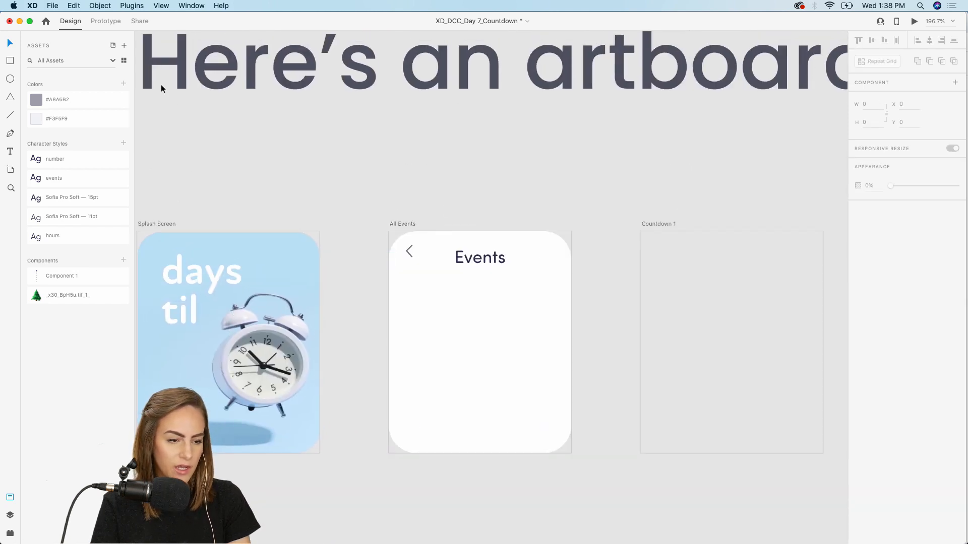
Open the Apple iOS UI kit page in the browser and download the watchOS design resources for Adobe XD
{"action": "left_click", "coordinate": [54, 5]}
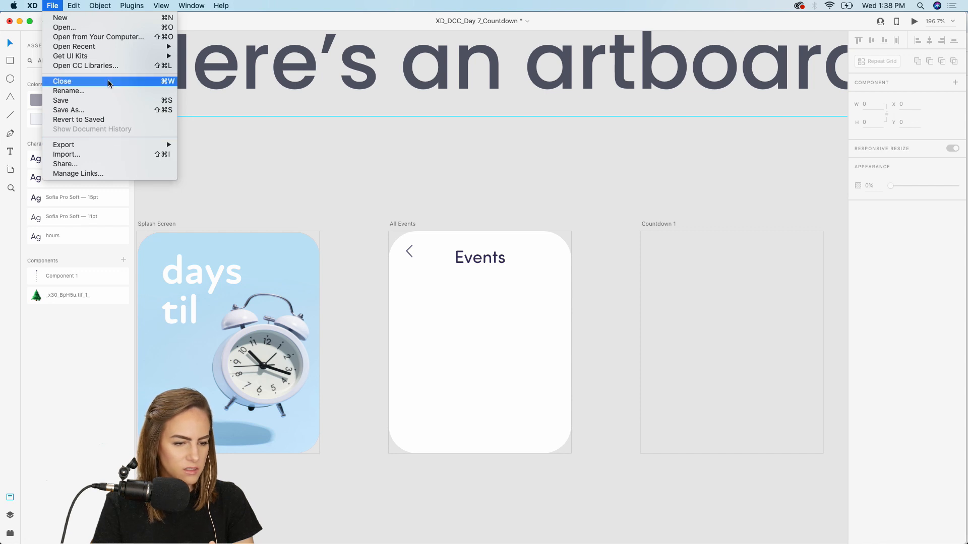
{"action": "mouse_move", "coordinate": [112, 56]}
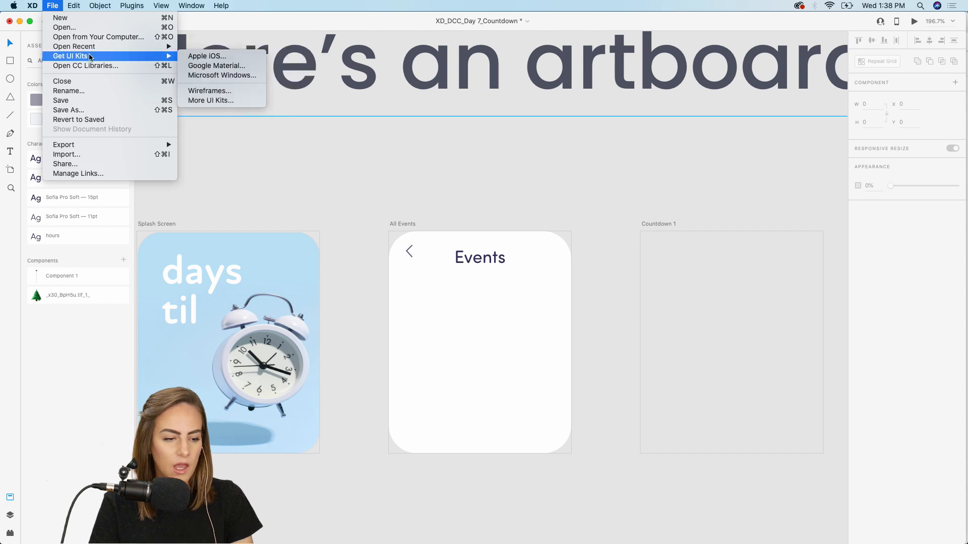
{"action": "left_click", "coordinate": [224, 56]}
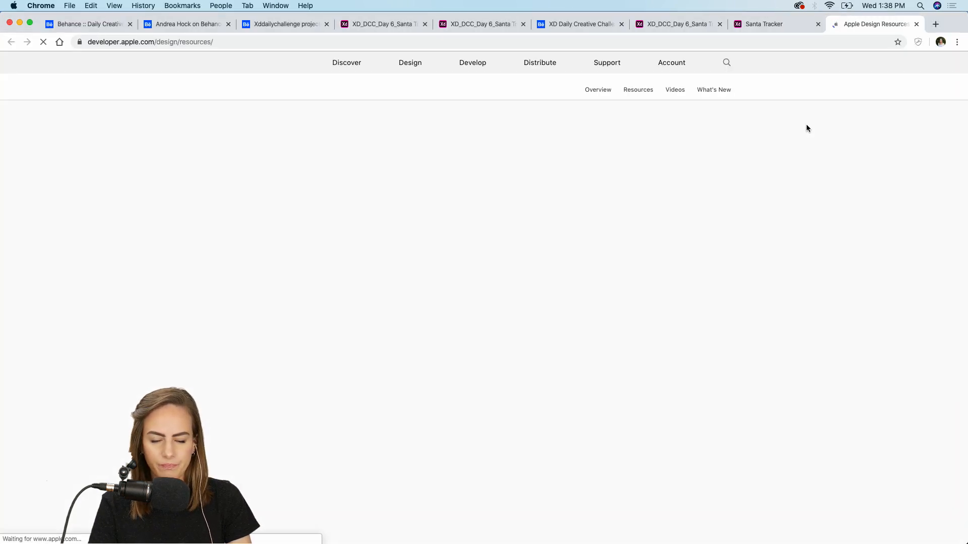
{"action": "scroll", "coordinate": [640, 253], "scroll_direction": "down", "scroll_amount": 10}
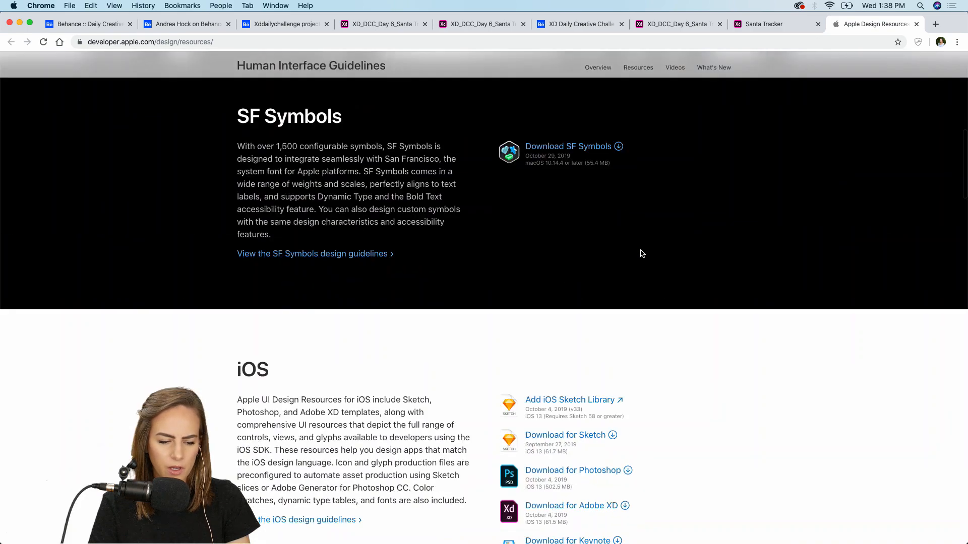
{"action": "scroll", "coordinate": [640, 250], "scroll_direction": "down", "scroll_amount": 4}
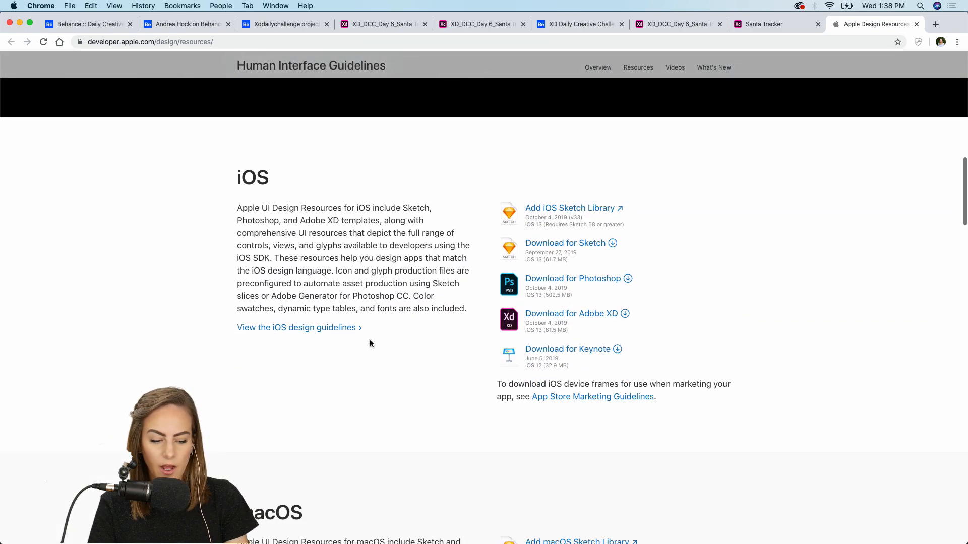
{"action": "scroll", "coordinate": [370, 343], "scroll_direction": "down", "scroll_amount": 6}
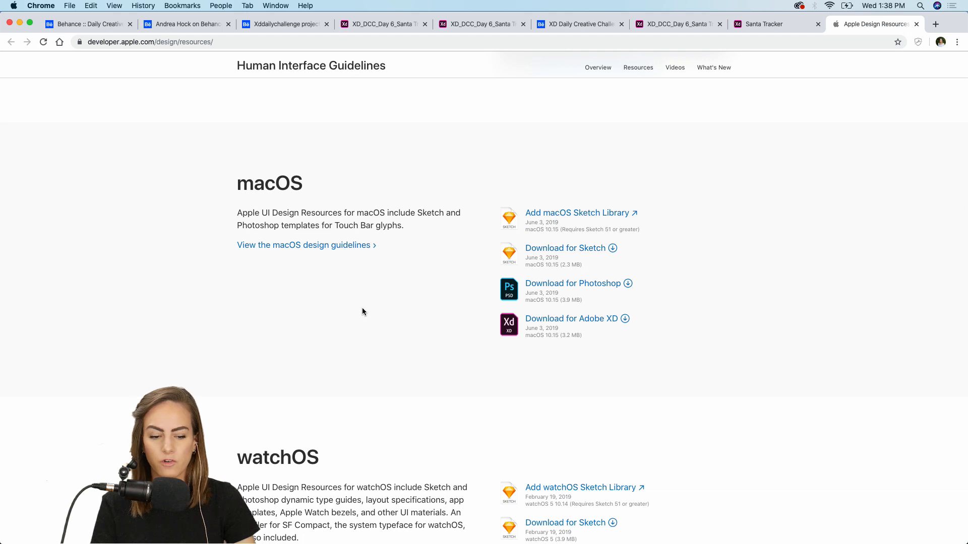
{"action": "scroll", "coordinate": [362, 312], "scroll_direction": "down", "scroll_amount": 5}
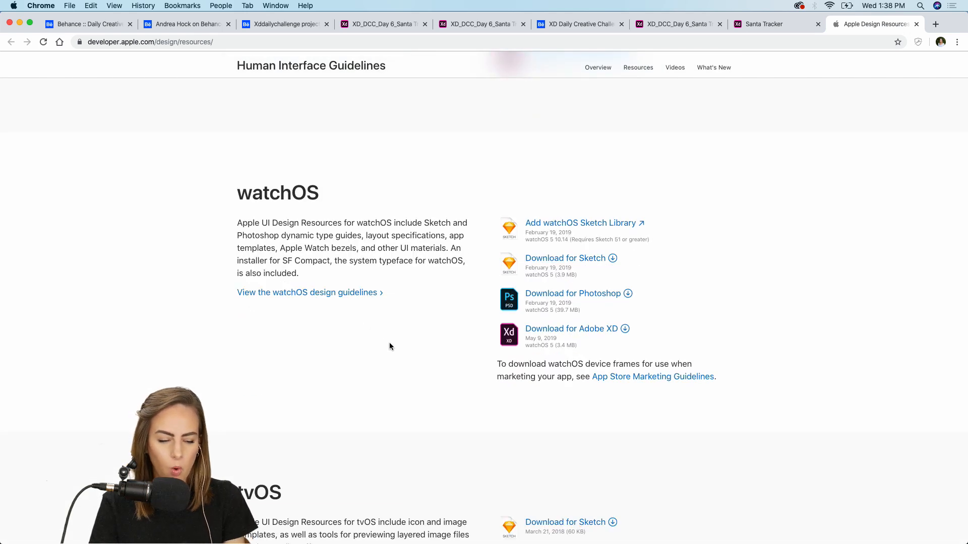
{"action": "left_click", "coordinate": [574, 331]}
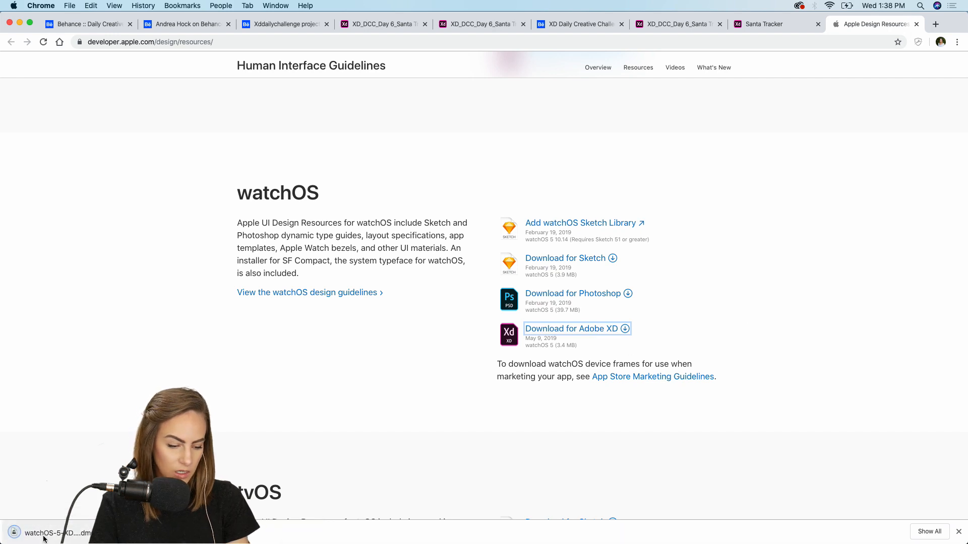
Accept the license of the downloaded watchOS-5-XD disk image and open UIElements+DesignTemplates from its watchOS 5 XD folder
{"action": "left_click", "coordinate": [44, 533]}
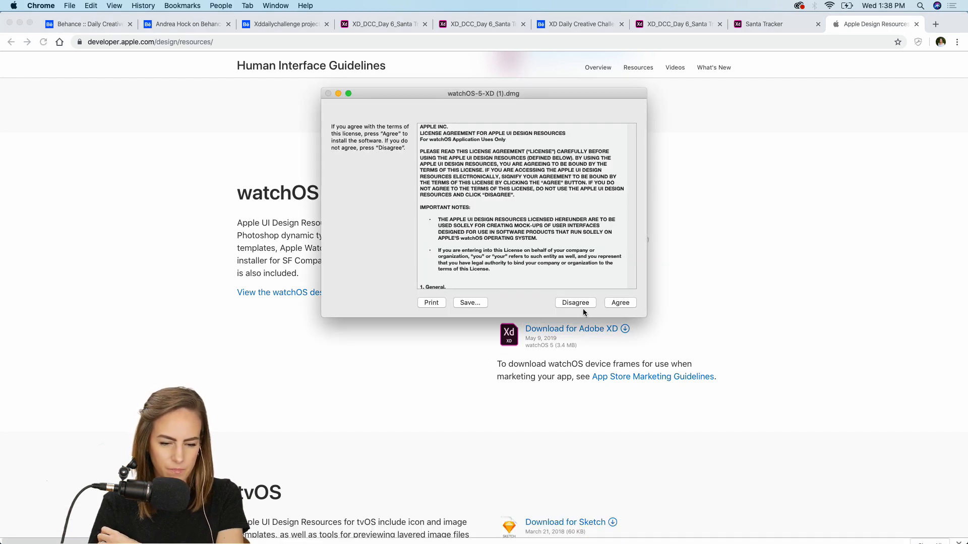
{"action": "left_click", "coordinate": [612, 304]}
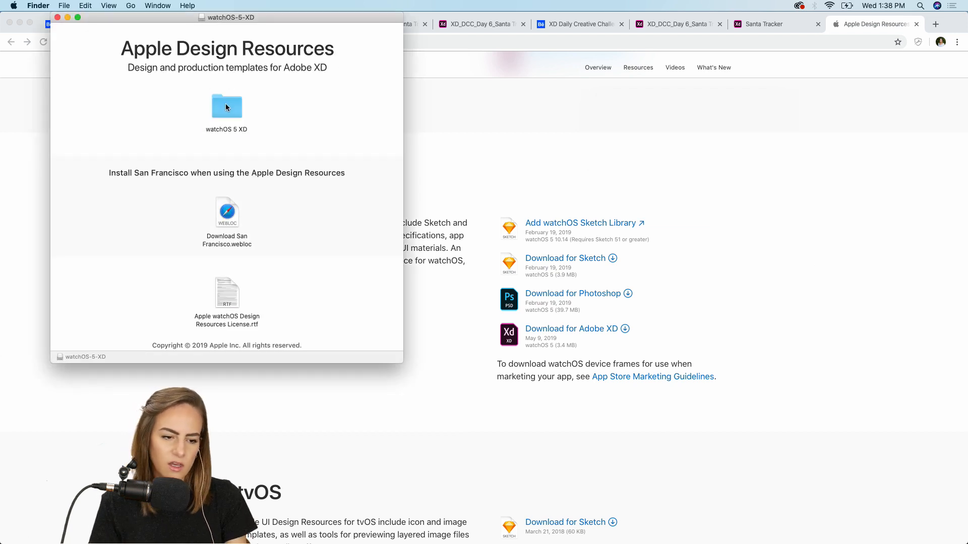
{"action": "double_click", "coordinate": [225, 106]}
{"action": "double_click", "coordinate": [89, 54]}
{"action": "double_click", "coordinate": [90, 61]}
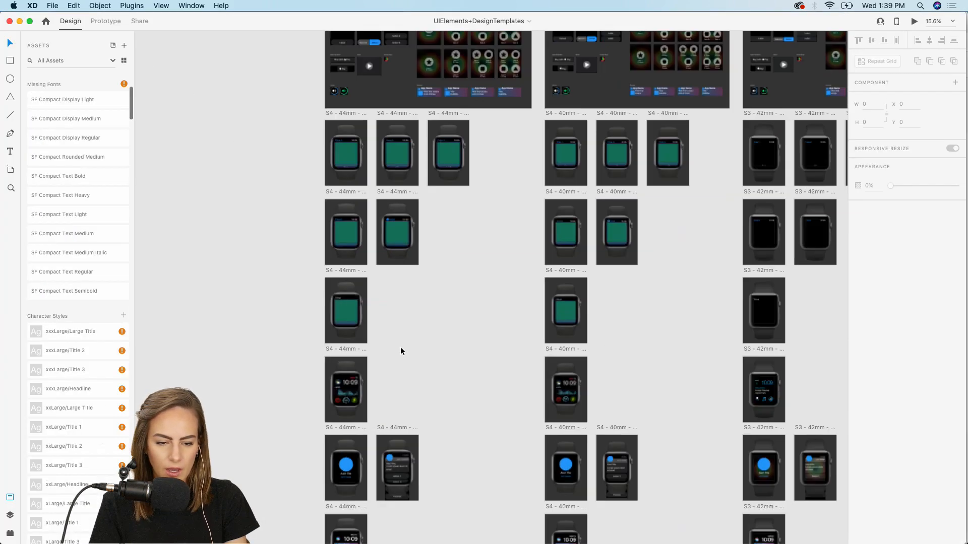
Examine the status bars on the Interface Elements - 44mm artboard, and return to the XD_DCC_Day 7_Countdown document
{"action": "scroll", "coordinate": [401, 347], "scroll_direction": "up", "scroll_amount": 5}
{"action": "scroll", "coordinate": [400, 347], "scroll_direction": "up", "scroll_amount": 12}
{"action": "scroll", "coordinate": [400, 347], "scroll_direction": "up", "scroll_amount": 10}
{"action": "scroll", "coordinate": [401, 347], "scroll_direction": "left", "scroll_amount": 2}
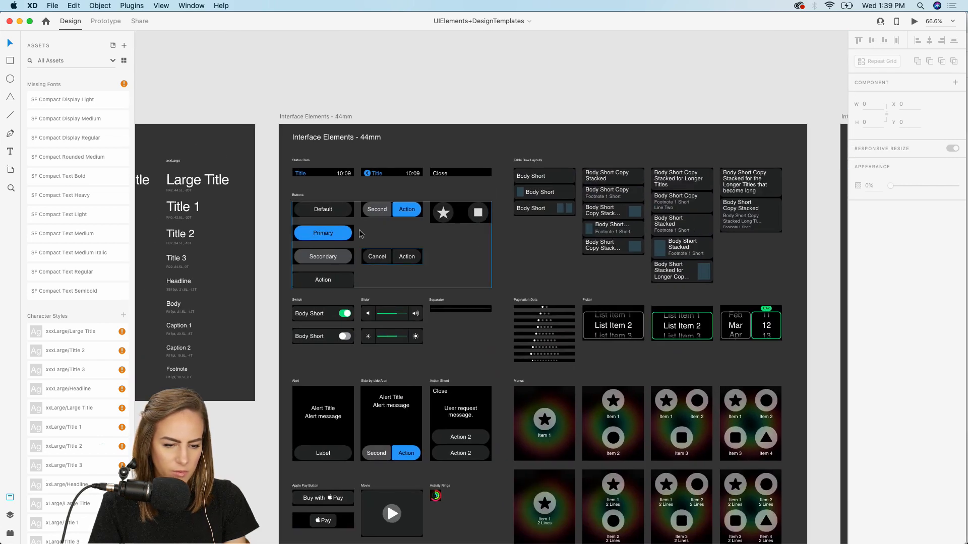
{"action": "double_click", "coordinate": [378, 174]}
{"action": "scroll", "coordinate": [378, 175], "scroll_direction": "up", "scroll_amount": 3}
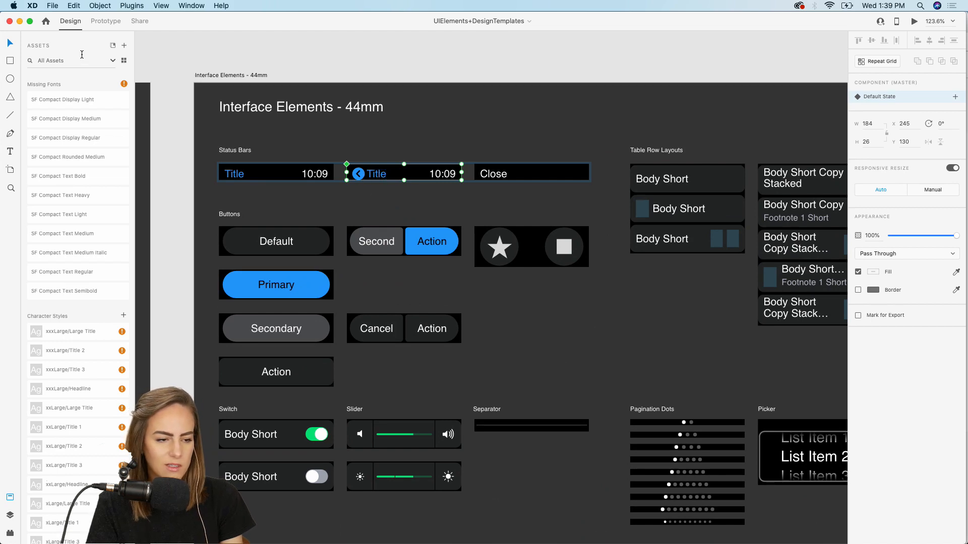
{"action": "left_click", "coordinate": [19, 21]}
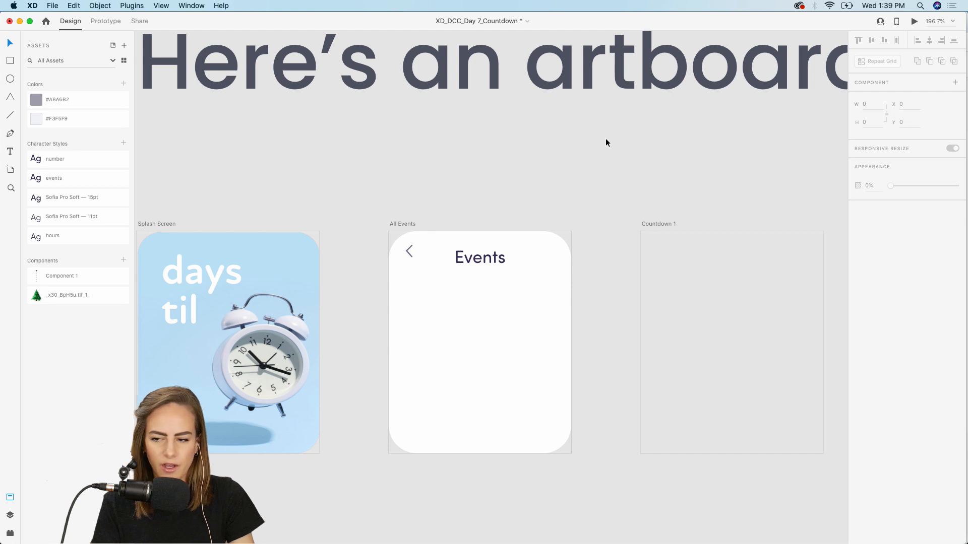
Draw a rectangle about 105 by 72 below the Events title and fill it with #F3F5F9
{"action": "scroll", "coordinate": [606, 142], "scroll_direction": "down", "scroll_amount": 5}
{"action": "scroll", "coordinate": [606, 143], "scroll_direction": "left", "scroll_amount": 2}
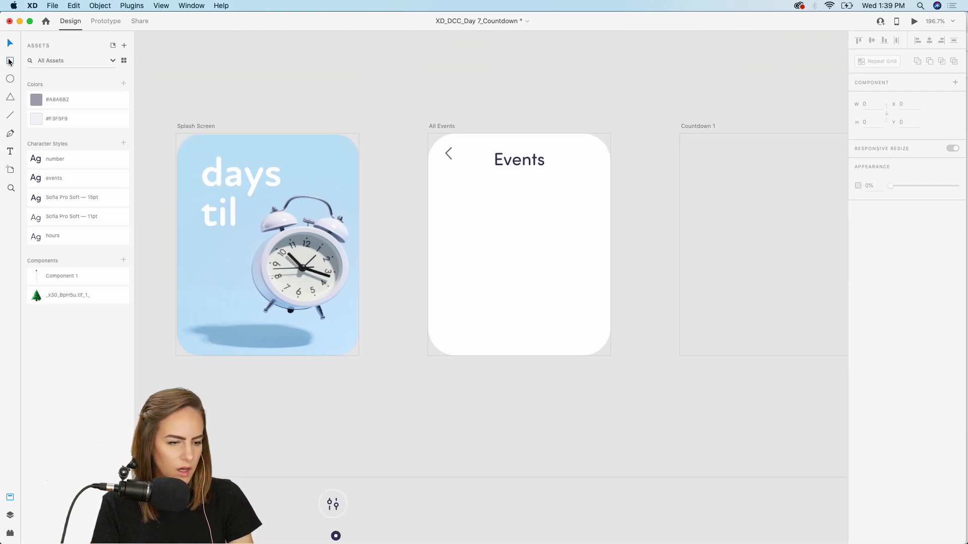
{"action": "left_click_drag", "start_coordinate": [444, 190], "coordinate": [548, 261]}
{"action": "left_click", "coordinate": [77, 118]}
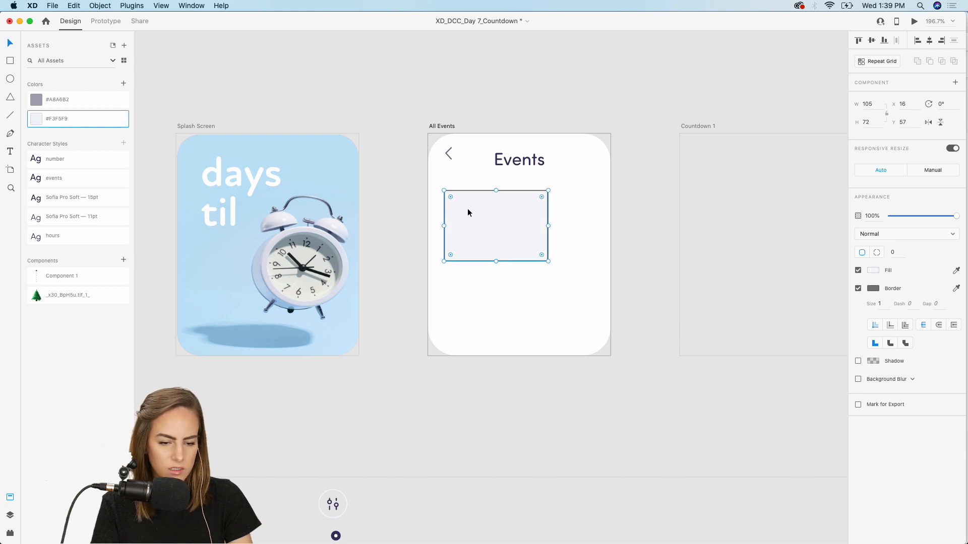
{"action": "left_click_drag", "start_coordinate": [450, 197], "coordinate": [463, 203]}
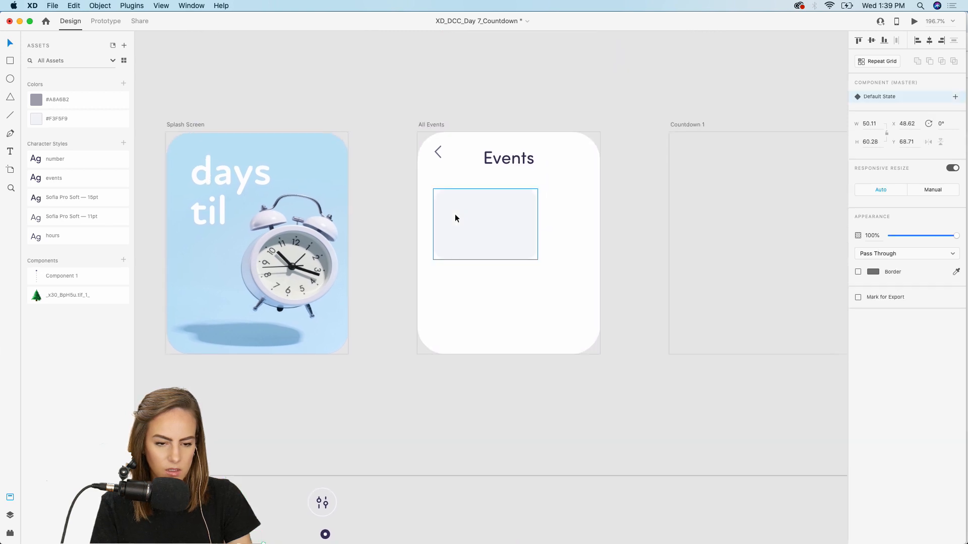
Paste the Christmas tree onto the grey card, centre it horizontally, and extend the card's height to 92
{"action": "key", "text": "super+v"}
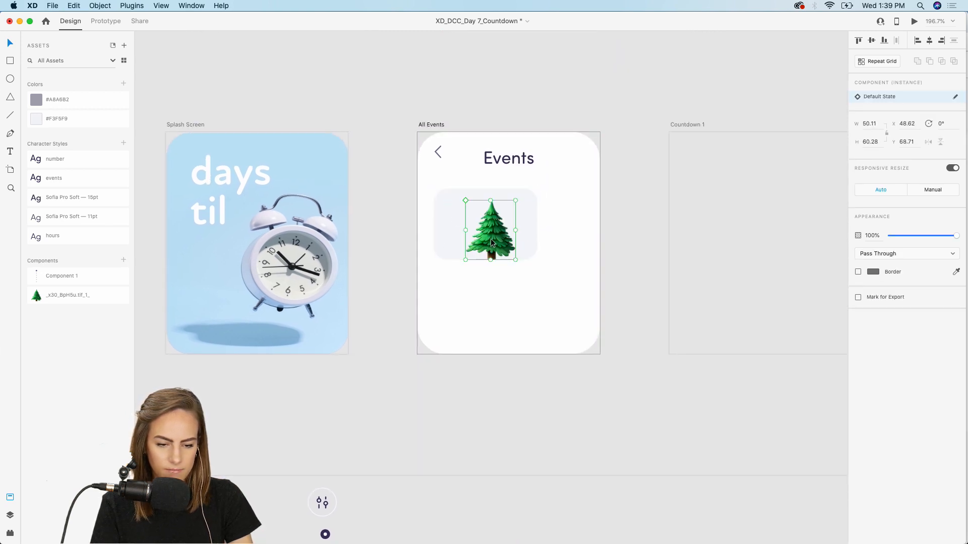
{"action": "left_click_drag", "start_coordinate": [493, 239], "coordinate": [485, 239]}
{"action": "left_click", "coordinate": [504, 257]}
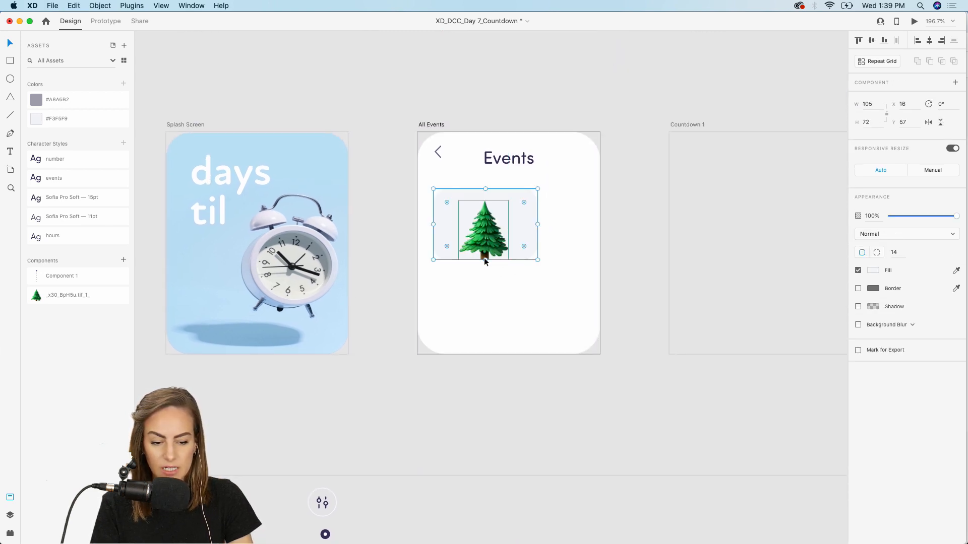
{"action": "left_click_drag", "start_coordinate": [485, 259], "coordinate": [486, 280]}
{"action": "left_click", "coordinate": [442, 379]}
Copy the pagination dots from the ASSETS artboard to the right of the card on All Events, aligned with its top edge
{"action": "scroll", "coordinate": [362, 339], "scroll_direction": "down", "scroll_amount": 5}
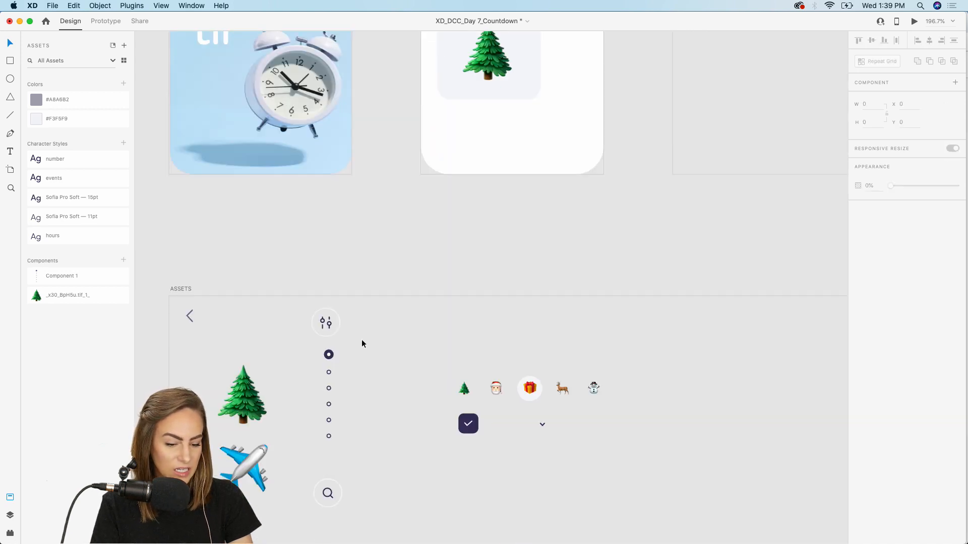
{"action": "left_click", "coordinate": [329, 355]}
{"action": "key", "text": "cmd+c"}
{"action": "scroll", "coordinate": [330, 359], "scroll_direction": "up", "scroll_amount": 5}
{"action": "scroll", "coordinate": [330, 359], "scroll_direction": "right", "scroll_amount": 2}
{"action": "key", "text": "cmd+v"}
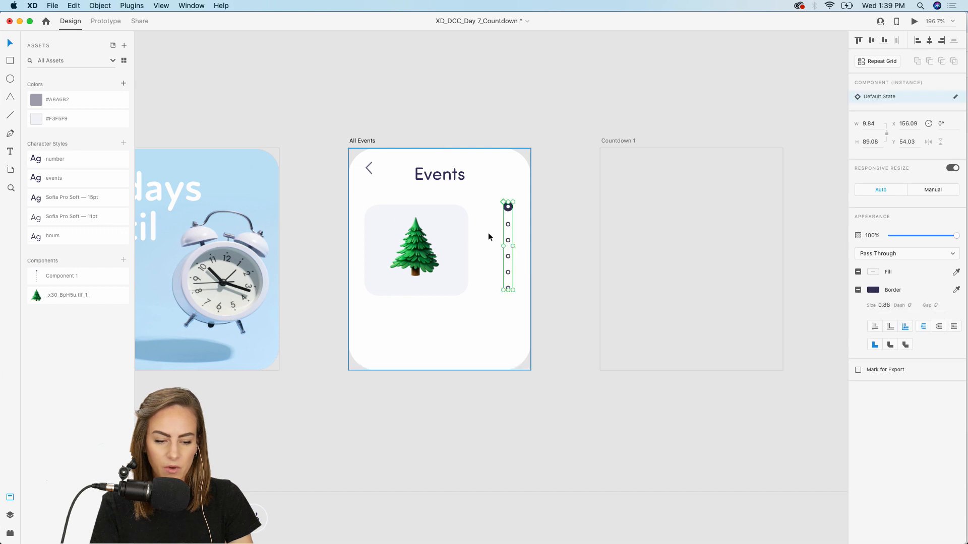
{"action": "left_click_drag", "start_coordinate": [509, 214], "coordinate": [510, 216]}
Group the Christmas tree with the grey card behind it
{"action": "left_click", "coordinate": [417, 240]}
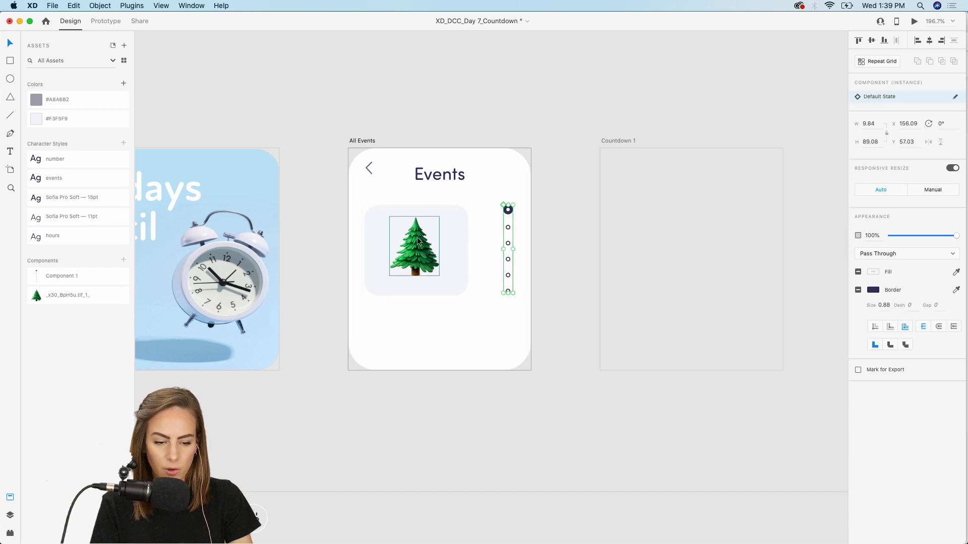
{"action": "left_click_drag", "start_coordinate": [435, 310], "coordinate": [407, 265]}
{"action": "key", "text": "super+z"}
{"action": "left_click_drag", "start_coordinate": [313, 296], "coordinate": [384, 253]}
{"action": "left_click", "coordinate": [409, 339], "text": "shift"}
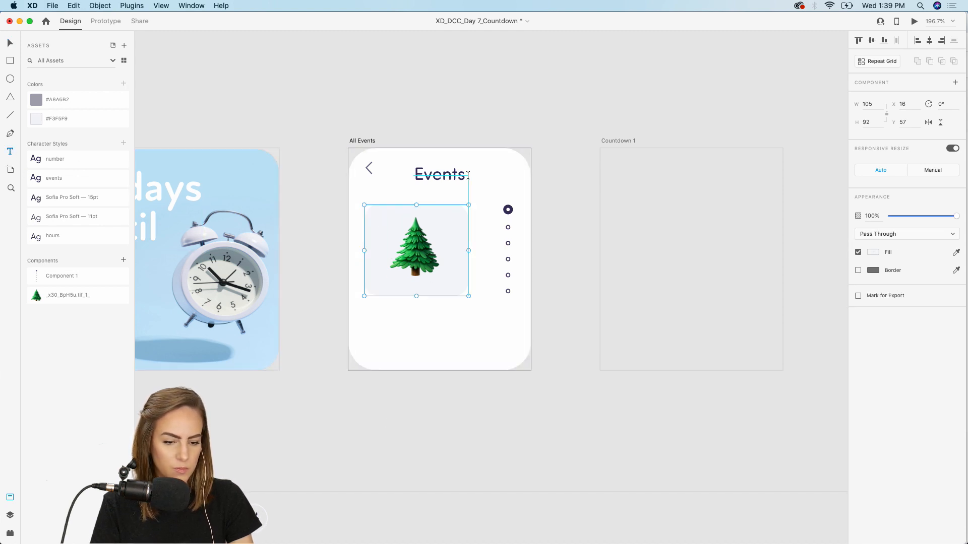
Duplicate the Events title below the tree card and change the copy's text to "Christmas"
{"action": "left_click", "coordinate": [441, 176]}
{"action": "key", "text": "super+d"}
{"action": "left_click_drag", "start_coordinate": [440, 177], "coordinate": [421, 331]}
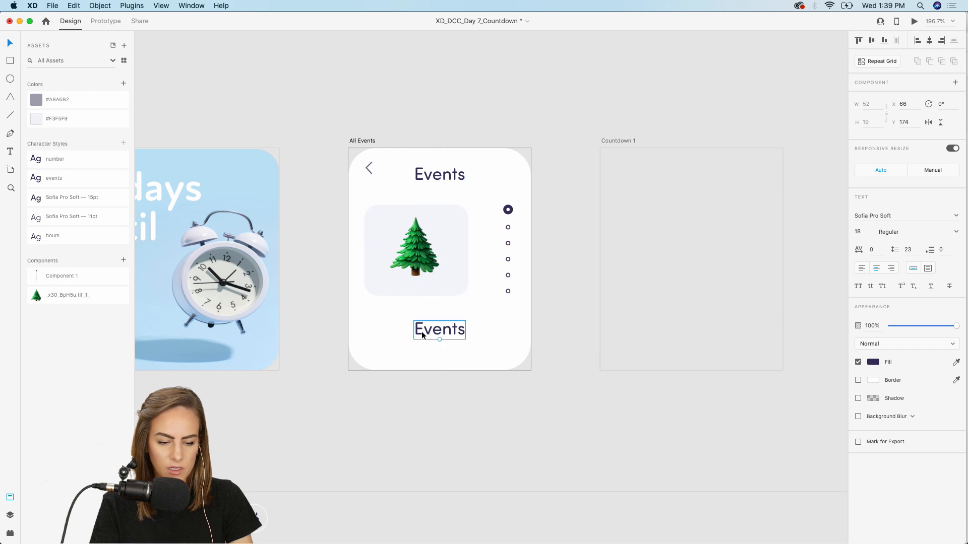
{"action": "double_click", "coordinate": [422, 331]}
{"action": "type", "text": "Christmas"}
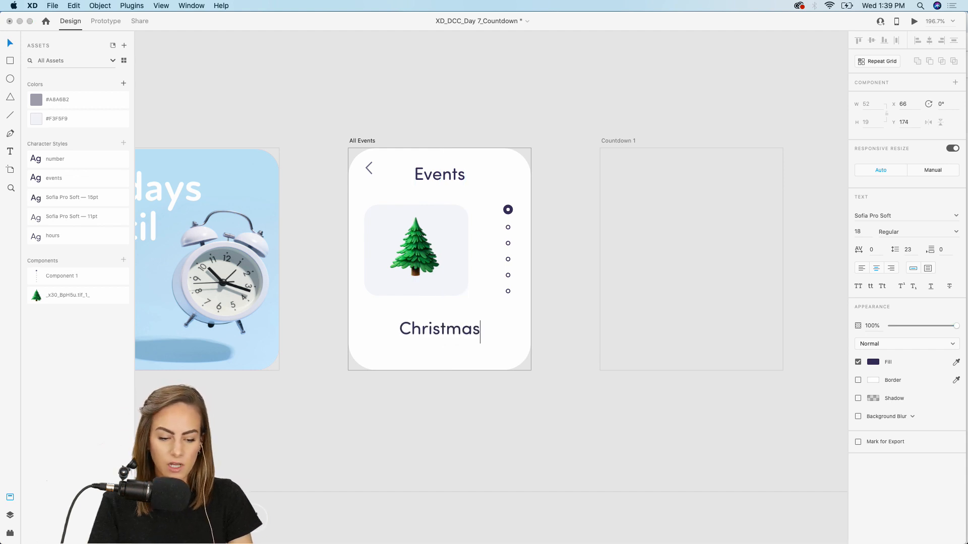
{"action": "key", "text": "Escape"}
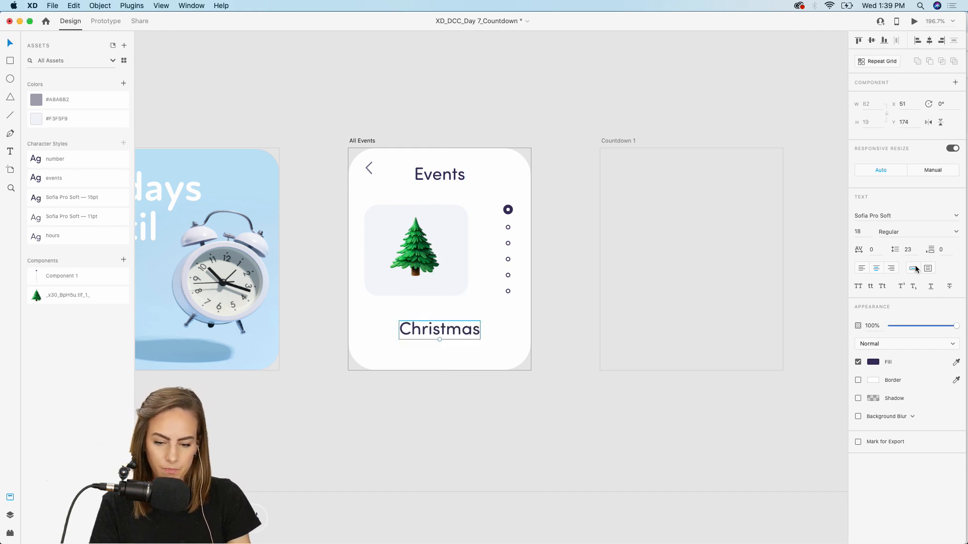
Left-align the Christmas label under the card's left edge and apply the Sofia Pro Soft 15pt character style
{"action": "left_click", "coordinate": [862, 269]}
{"action": "left_click_drag", "start_coordinate": [418, 339], "coordinate": [383, 328]}
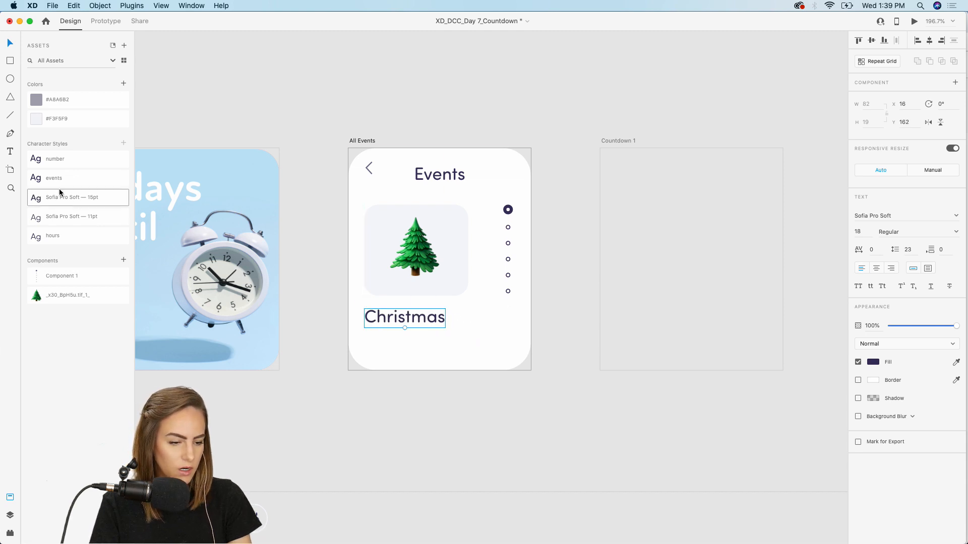
{"action": "left_click", "coordinate": [65, 216]}
{"action": "left_click", "coordinate": [67, 201]}
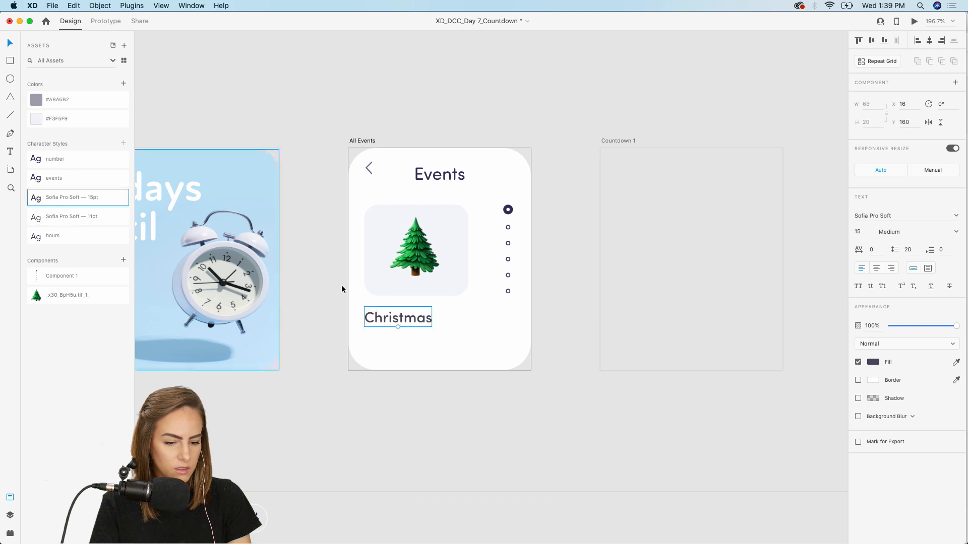
Duplicate the Christmas label directly below itself and change the copy's text to "Holiday"
{"action": "mouse_move", "coordinate": [371, 318]}
{"action": "left_mouse_down"}
{"action": "mouse_move", "coordinate": [380, 345]}
{"action": "mouse_move", "coordinate": [379, 334]}
{"action": "left_mouse_up"}
{"action": "double_click", "coordinate": [378, 334]}
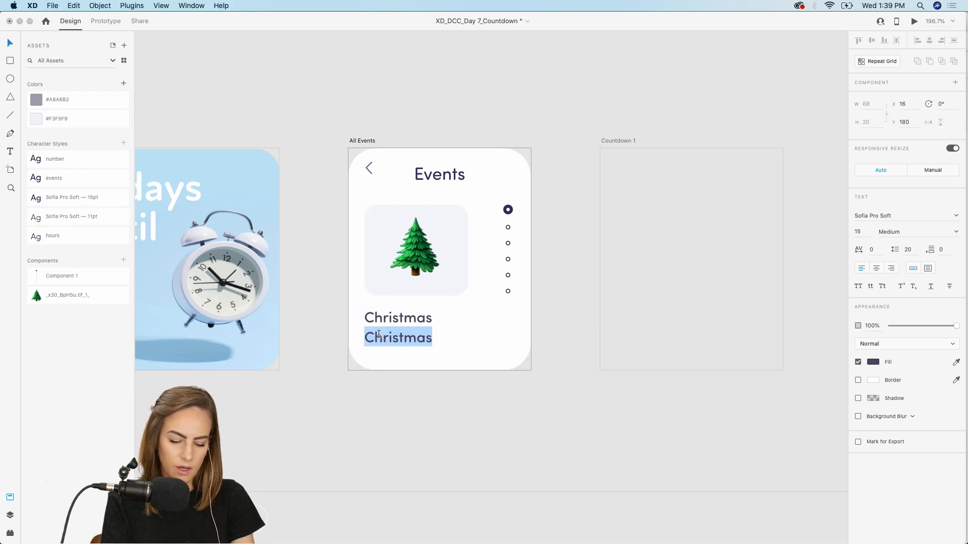
{"action": "type", "text": "Holiday"}
{"action": "key", "text": "Escape"}
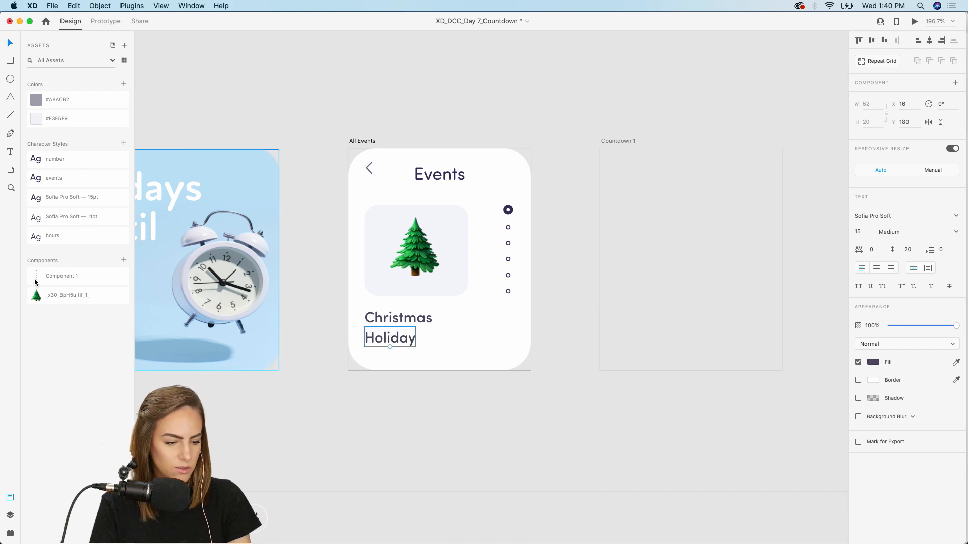
Apply the Sofia Pro Soft 11pt character style to the Holiday label and reduce its opacity to 44%
{"action": "left_click", "coordinate": [75, 216]}
{"action": "left_click_drag", "start_coordinate": [367, 340], "coordinate": [374, 342]}
{"action": "left_click", "coordinate": [918, 325]}
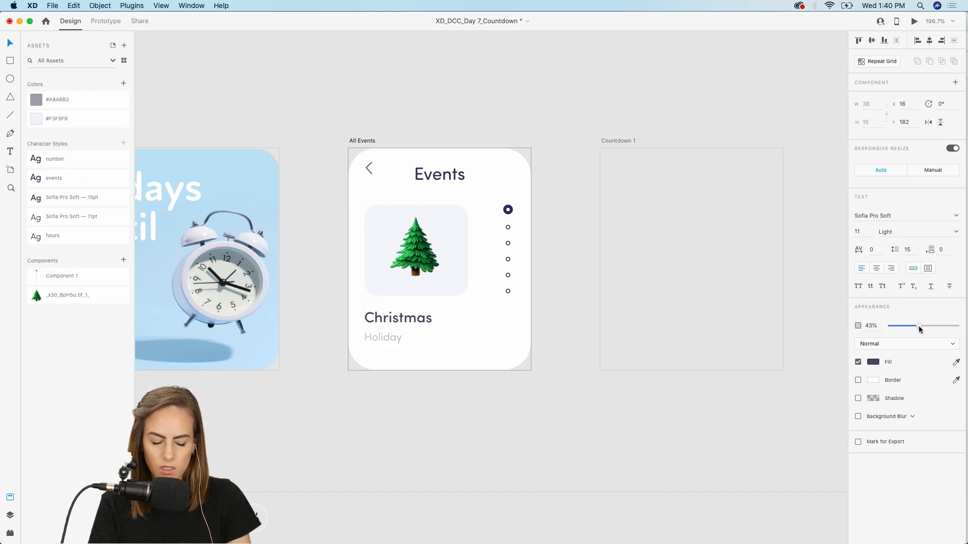
{"action": "left_click_drag", "start_coordinate": [920, 326], "coordinate": [918, 325]}
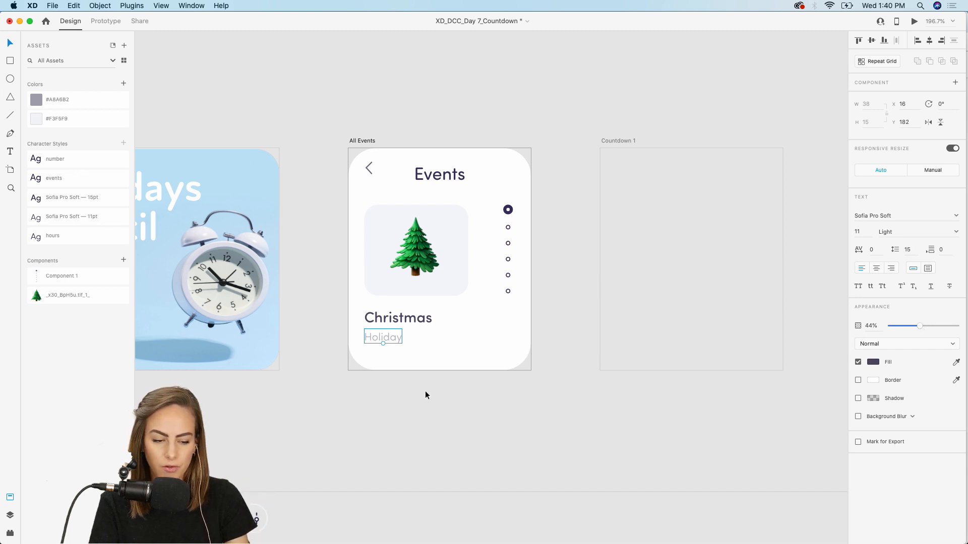
Move the Christmas and Holiday labels slightly up, group them, and group them with the tree card
{"action": "left_click_drag", "start_coordinate": [392, 337], "coordinate": [397, 319]}
{"action": "left_click", "coordinate": [389, 341], "text": "shift"}
{"action": "key", "text": "super+g"}
{"action": "left_click", "coordinate": [419, 286], "text": "shift"}
{"action": "key", "text": "super+g"}
{"action": "left_click", "coordinate": [863, 61]}
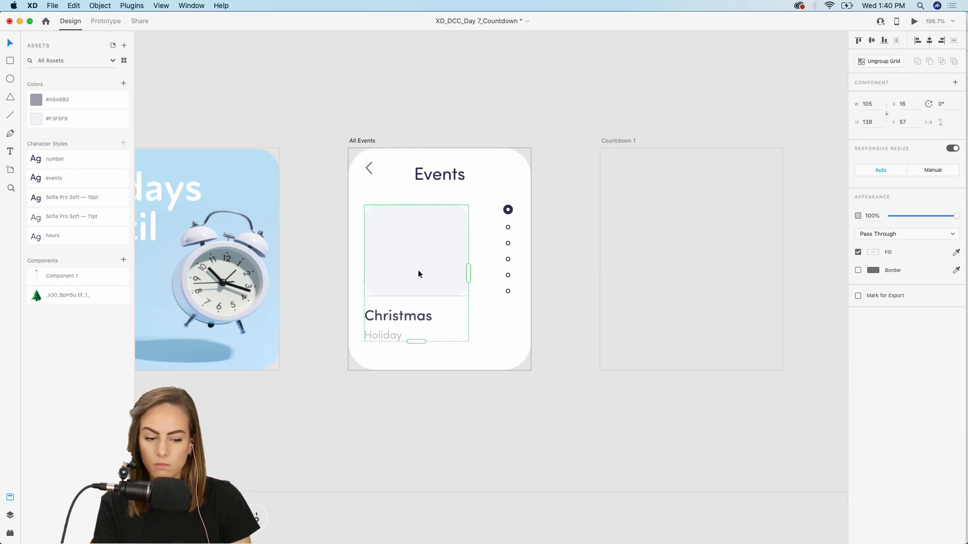
{"action": "key", "text": "super+z"}
{"action": "key", "text": "super+z"}
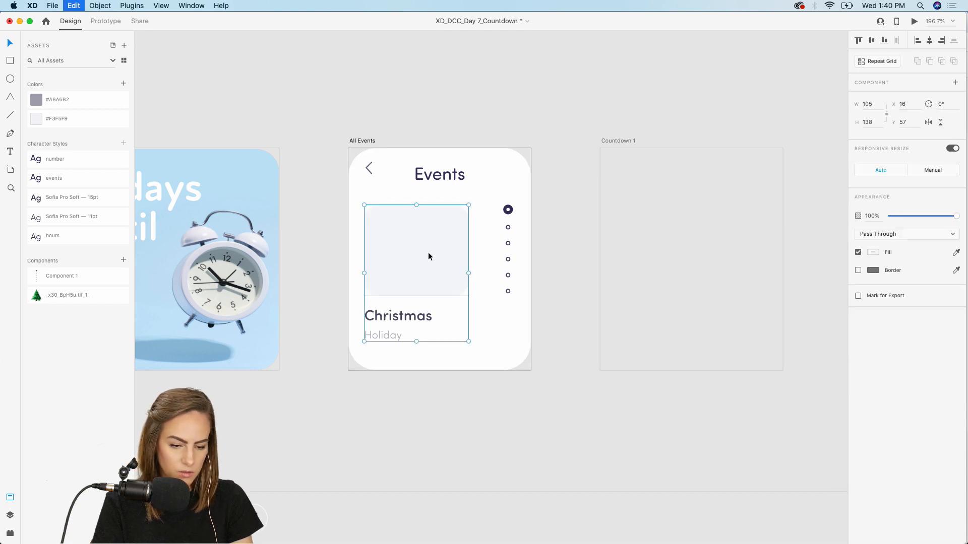
Turn the tree card with its labels into a Repeat Grid and extend it downward to add a second event
{"action": "left_click", "coordinate": [425, 255]}
{"action": "left_click", "coordinate": [456, 241]}
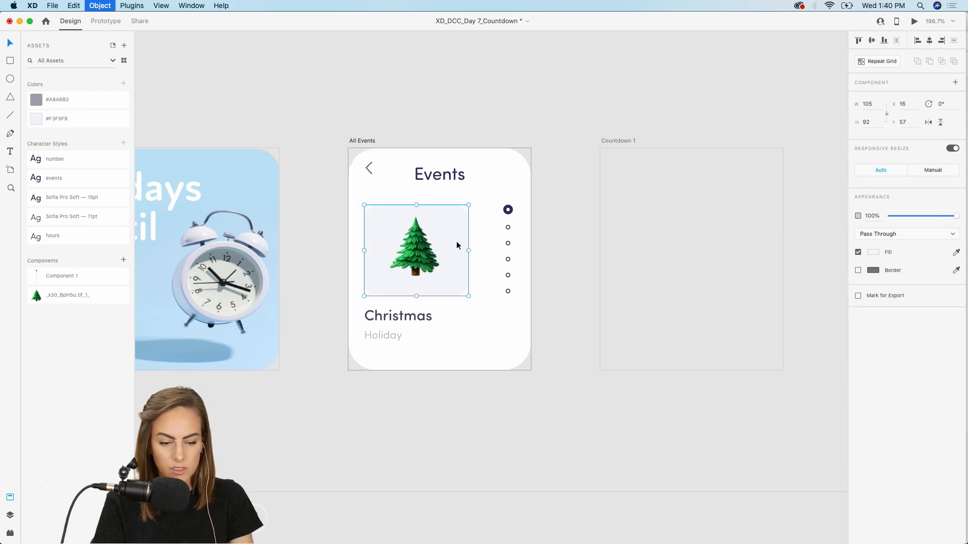
{"action": "left_click", "coordinate": [869, 64]}
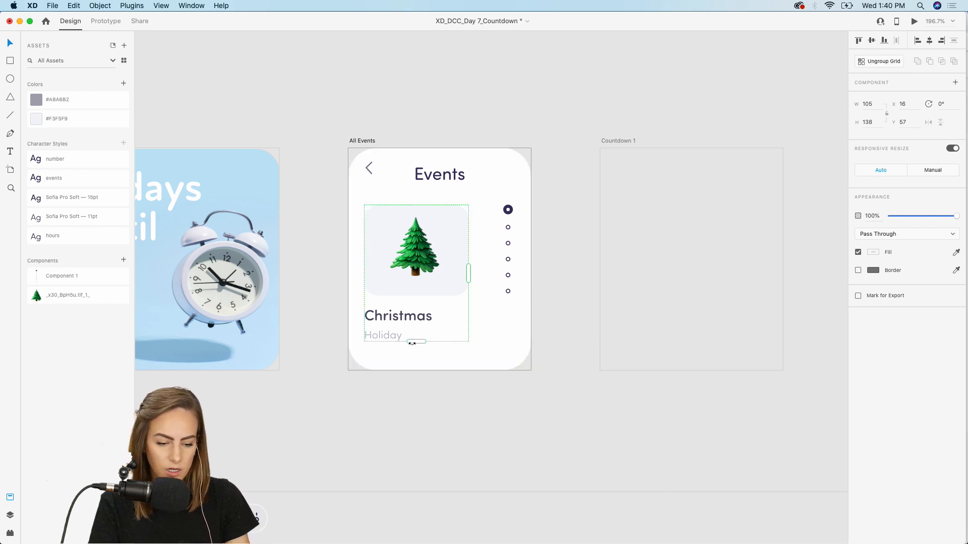
{"action": "left_click_drag", "start_coordinate": [416, 339], "coordinate": [415, 486]}
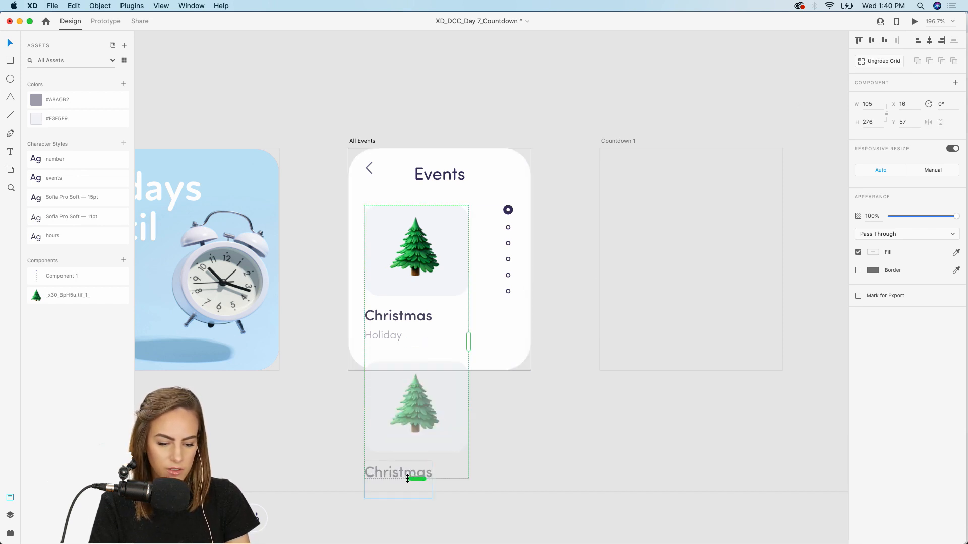
{"action": "left_click", "coordinate": [568, 448]}
Copy the search icon from the ASSETS artboard to All Events and place it below the dots at about X 142, Y 181
{"action": "scroll", "coordinate": [567, 446], "scroll_direction": "down", "scroll_amount": 8}
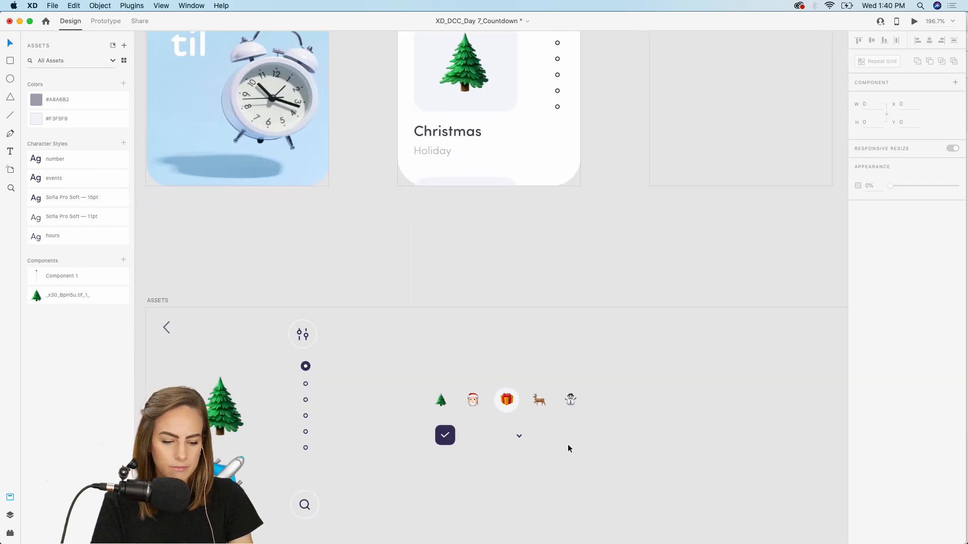
{"action": "left_click", "coordinate": [310, 498]}
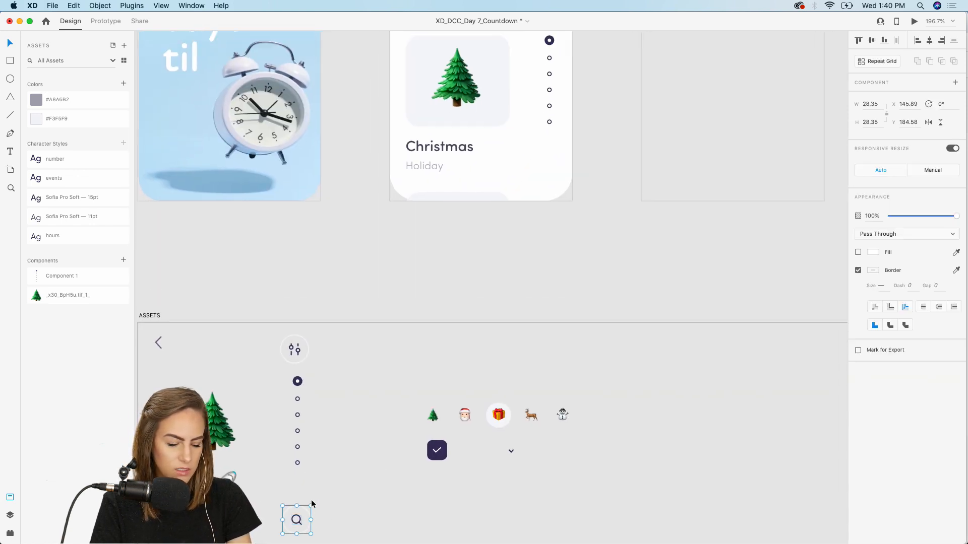
{"action": "scroll", "coordinate": [312, 498], "scroll_direction": "up", "scroll_amount": 7}
{"action": "scroll", "coordinate": [311, 498], "scroll_direction": "right", "scroll_amount": 3}
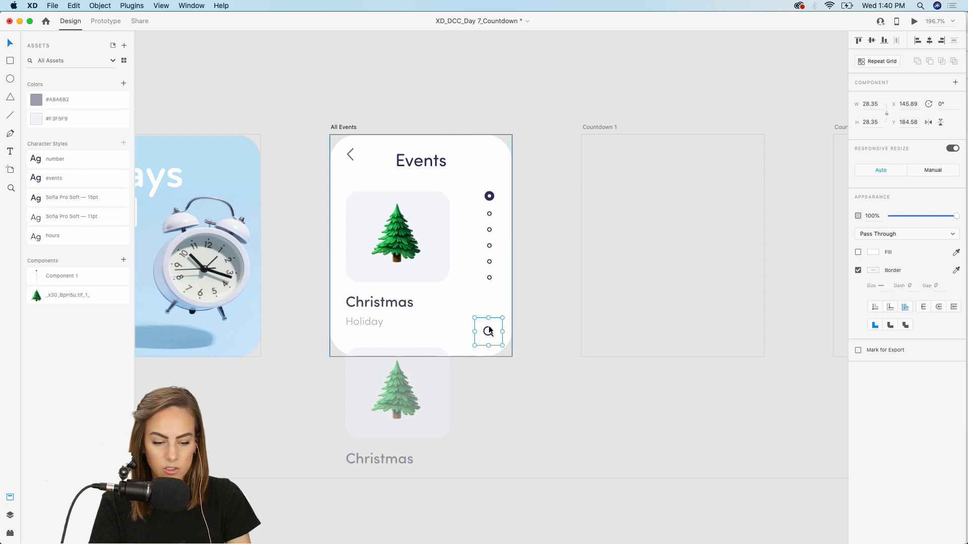
{"action": "left_click_drag", "start_coordinate": [490, 335], "coordinate": [487, 332]}
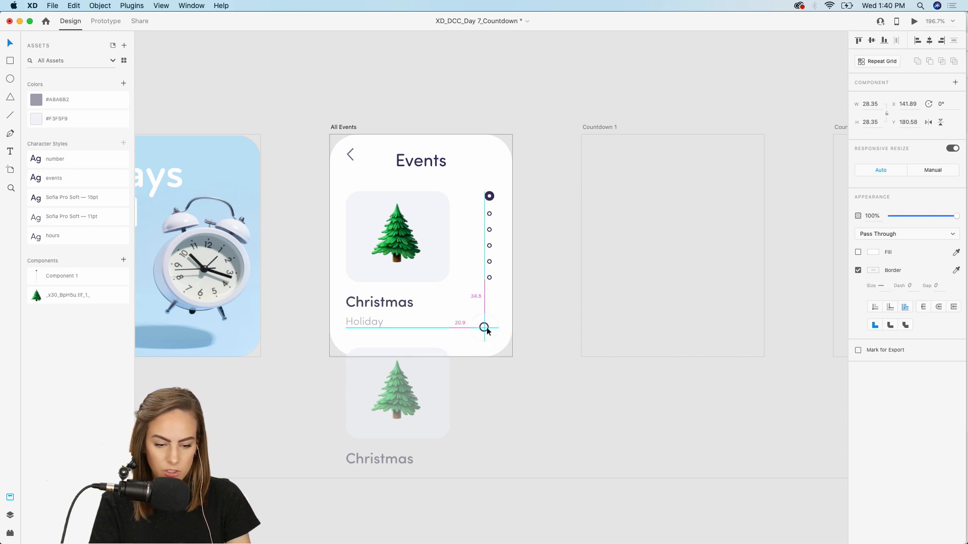
{"action": "left_click", "coordinate": [550, 377]}
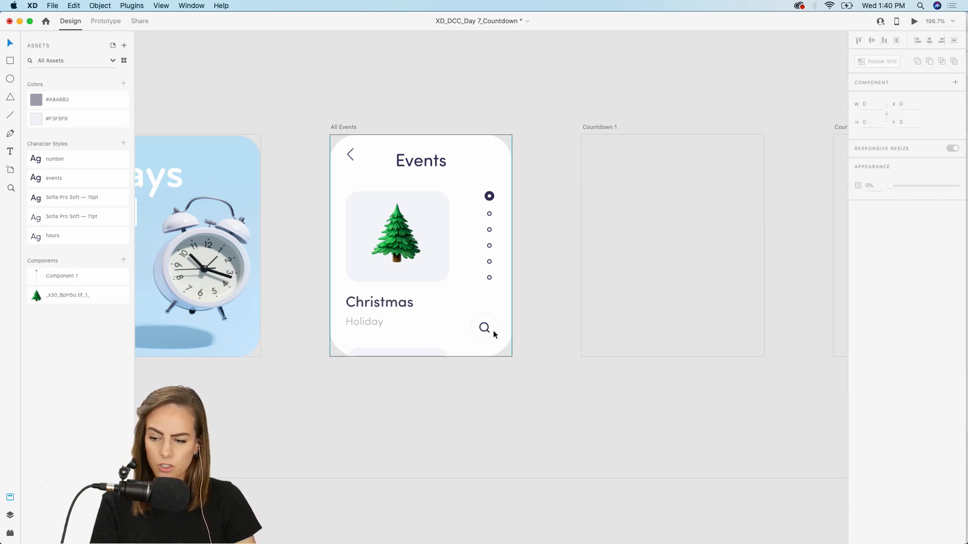
Examine the Apple Watch size presets offered for new artboards
{"action": "scroll", "coordinate": [493, 335], "scroll_direction": "right", "scroll_amount": 3}
{"action": "scroll", "coordinate": [493, 334], "scroll_direction": "up", "scroll_amount": 1}
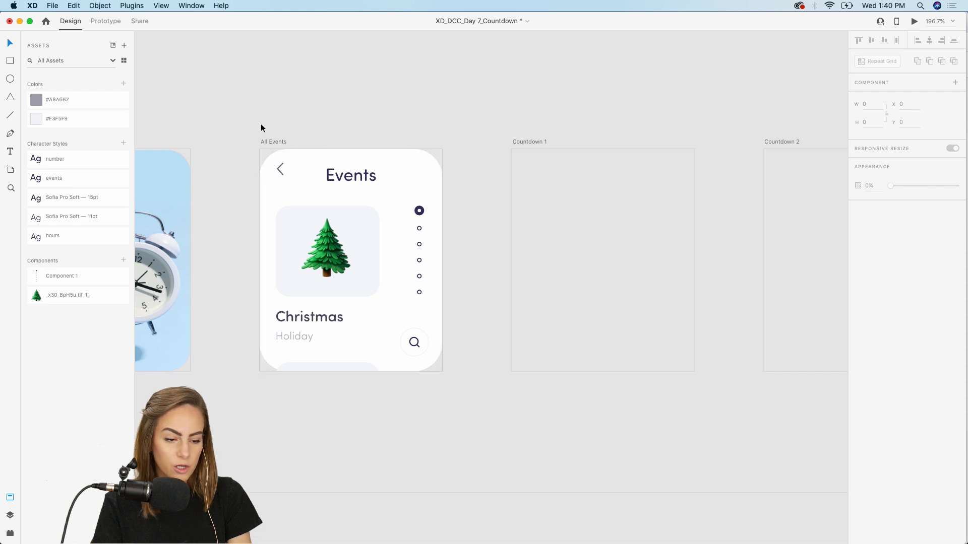
{"action": "left_click", "coordinate": [11, 171]}
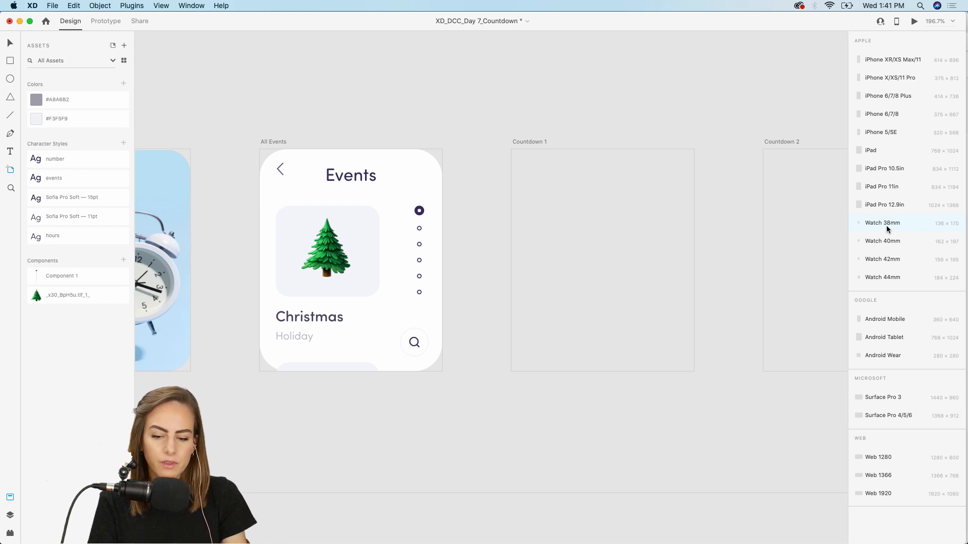
{"action": "left_click", "coordinate": [514, 436]}
{"action": "key", "text": "super+z"}
{"action": "key", "text": "v"}
{"action": "scroll", "coordinate": [697, 227], "scroll_direction": "left", "scroll_amount": 10}
{"action": "scroll", "coordinate": [697, 225], "scroll_direction": "right", "scroll_amount": 2}
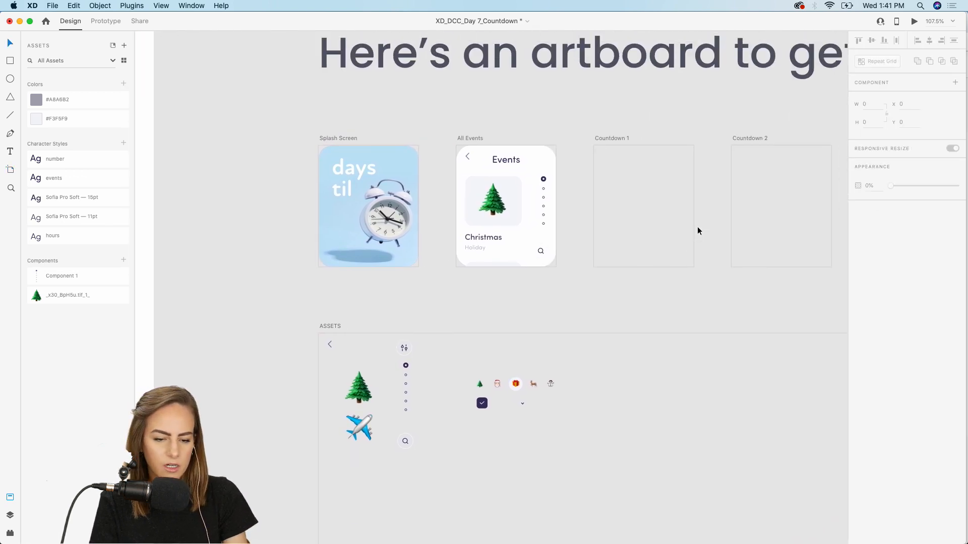
{"action": "scroll", "coordinate": [697, 226], "scroll_direction": "up", "scroll_amount": 5}
{"action": "scroll", "coordinate": [697, 226], "scroll_direction": "up", "scroll_amount": 2}
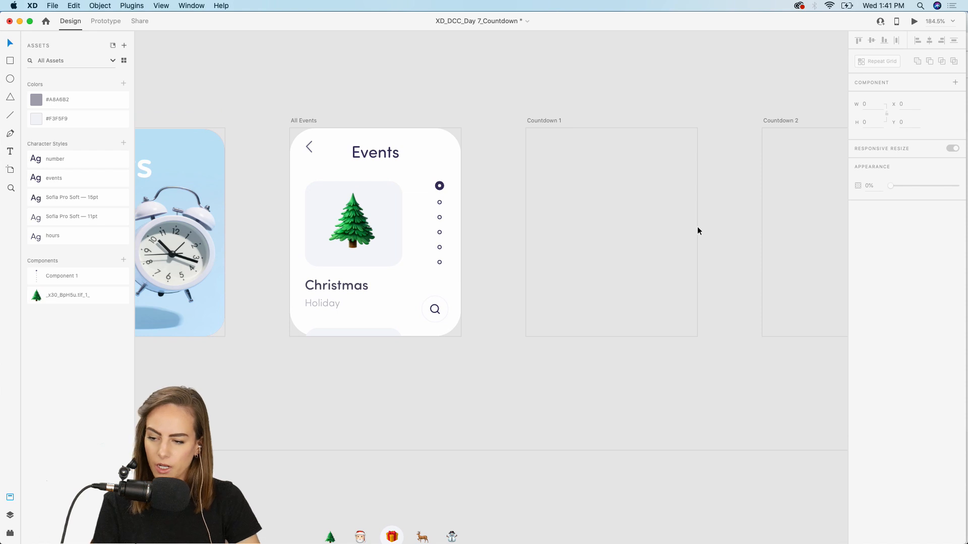
{"action": "scroll", "coordinate": [697, 231], "scroll_direction": "up", "scroll_amount": 2}
{"action": "scroll", "coordinate": [697, 231], "scroll_direction": "left", "scroll_amount": 2}
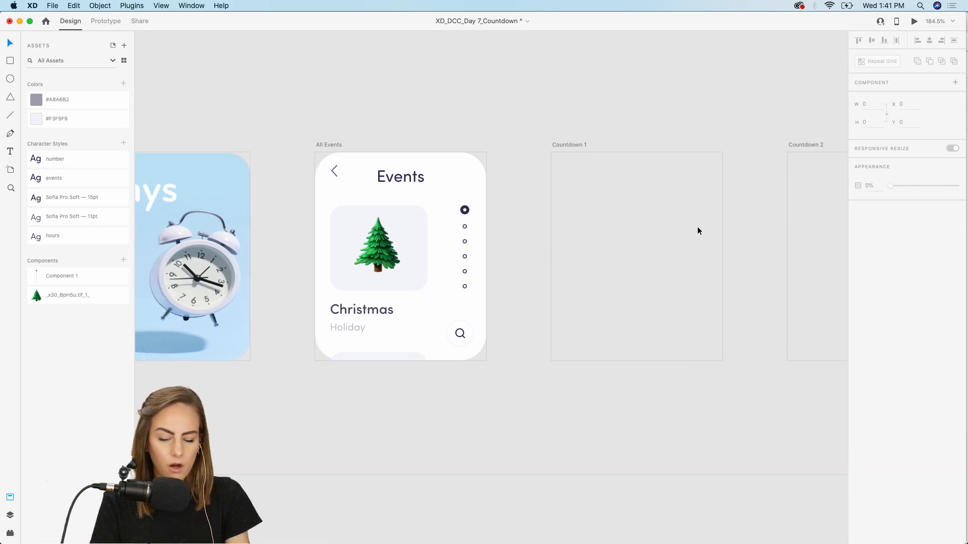
Copy the white rounded background, back arrow and Events title from All Events to the Countdown 1 artboard
{"action": "left_click", "coordinate": [450, 180]}
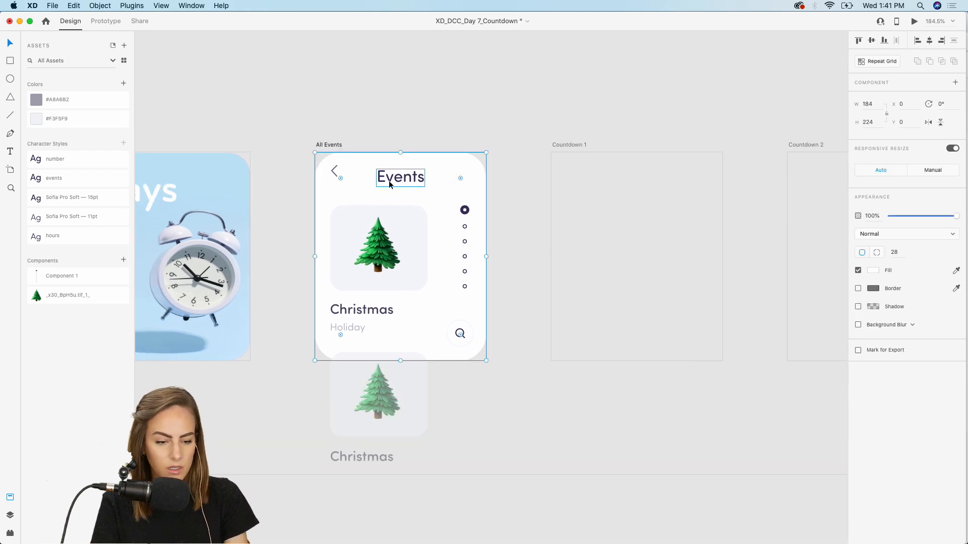
{"action": "left_click", "coordinate": [331, 174]}
{"action": "left_click", "coordinate": [334, 173]}
{"action": "key", "text": "super+c"}
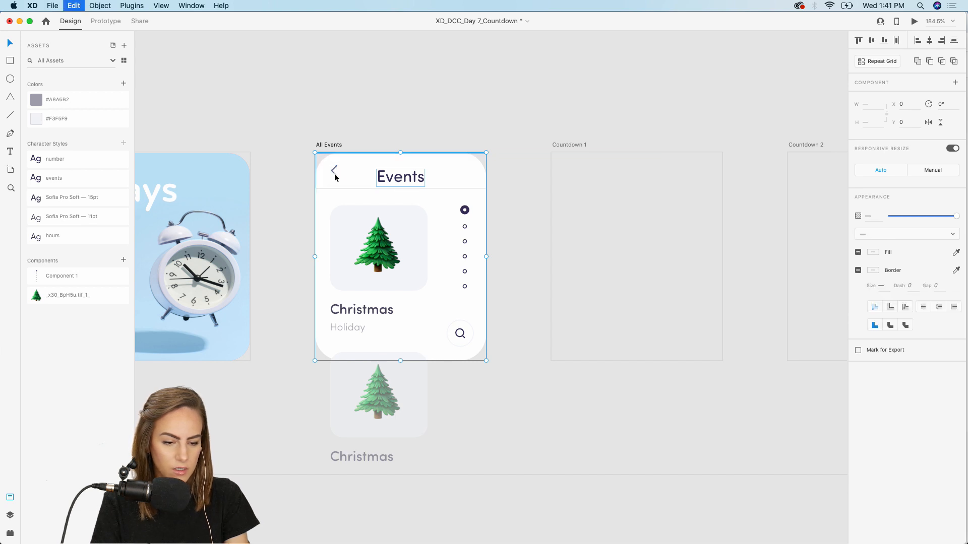
{"action": "left_click", "coordinate": [642, 229]}
{"action": "scroll", "coordinate": [643, 227], "scroll_direction": "right", "scroll_amount": 2}
{"action": "key", "text": "super+v"}
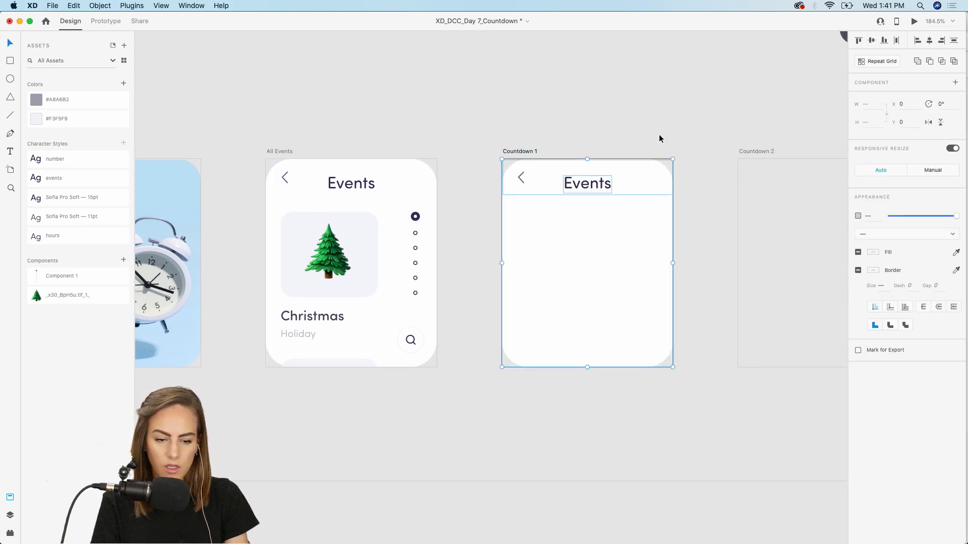
Delete the Events title from the Countdown 1 artboard
{"action": "scroll", "coordinate": [669, 117], "scroll_direction": "right", "scroll_amount": 3}
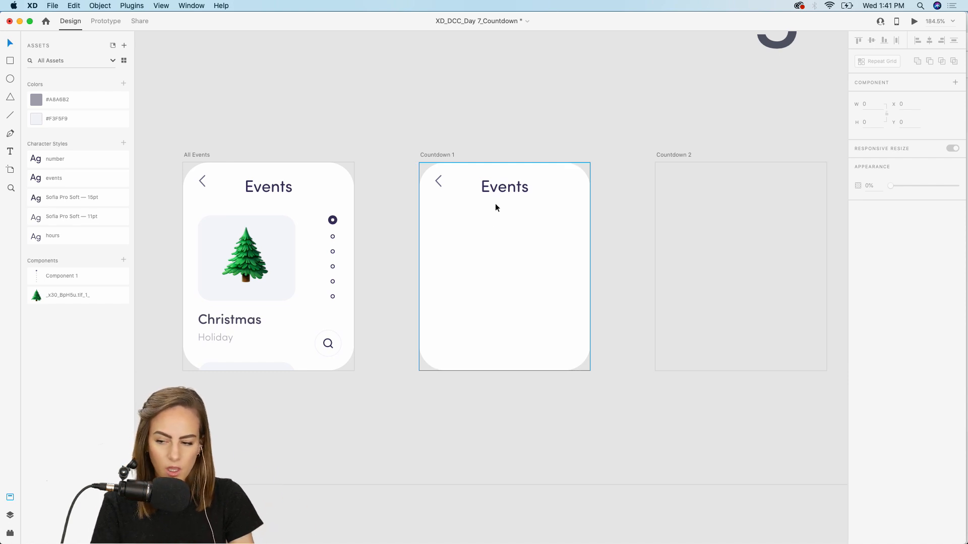
{"action": "left_click", "coordinate": [513, 188]}
{"action": "key", "text": "Delete"}
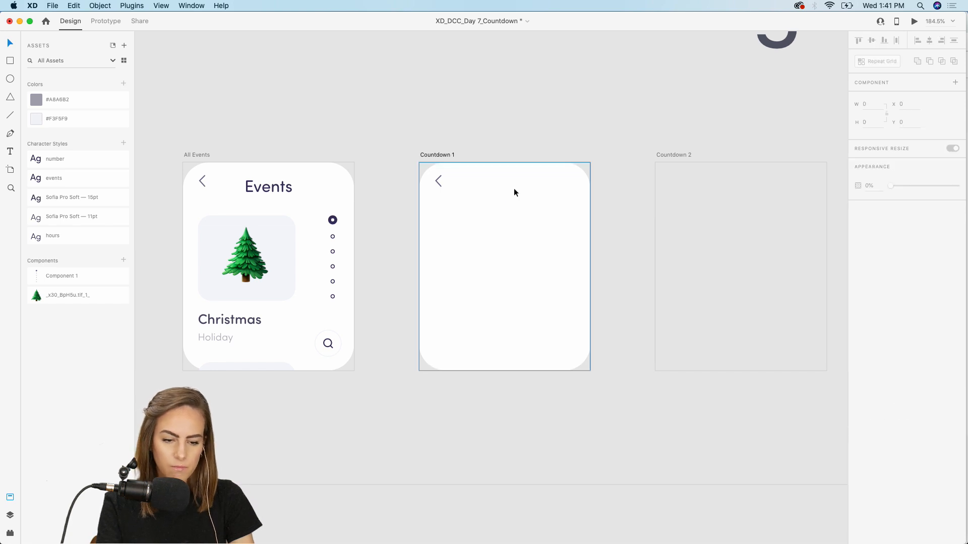
Copy the filter sliders icon from the ASSETS artboard to the upper-right corner of Countdown 1, at about X 144, Y 12
{"action": "scroll", "coordinate": [514, 192], "scroll_direction": "down", "scroll_amount": 10}
{"action": "scroll", "coordinate": [514, 192], "scroll_direction": "left", "scroll_amount": 8}
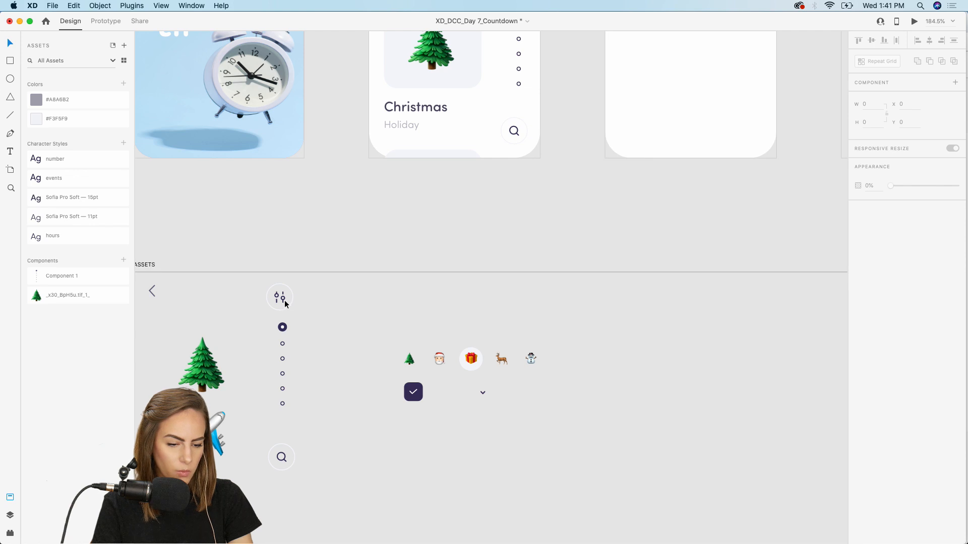
{"action": "left_click", "coordinate": [281, 299]}
{"action": "key", "text": "super+c"}
{"action": "scroll", "coordinate": [283, 300], "scroll_direction": "up", "scroll_amount": 10}
{"action": "scroll", "coordinate": [282, 300], "scroll_direction": "right", "scroll_amount": 8}
{"action": "left_click", "coordinate": [529, 248]}
{"action": "key", "text": "super+v"}
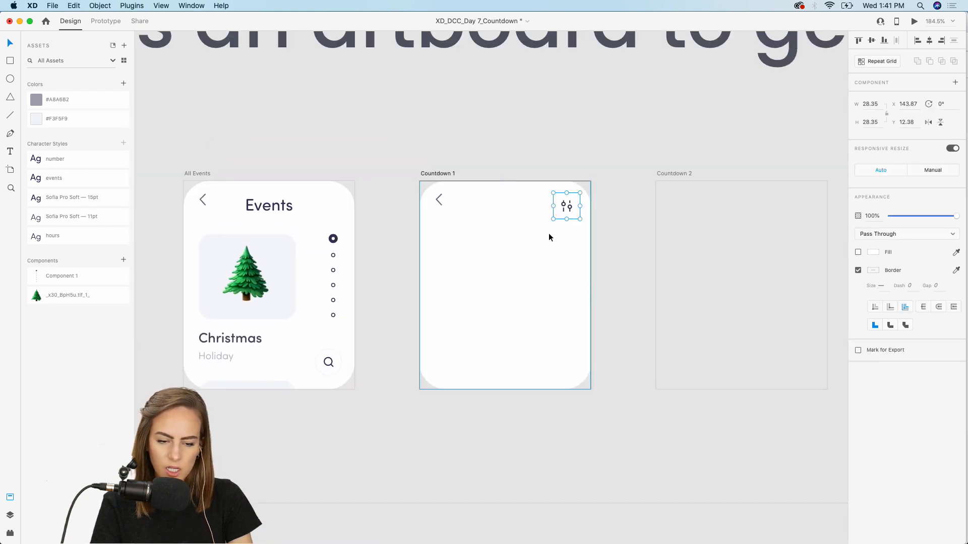
{"action": "left_click", "coordinate": [605, 145]}
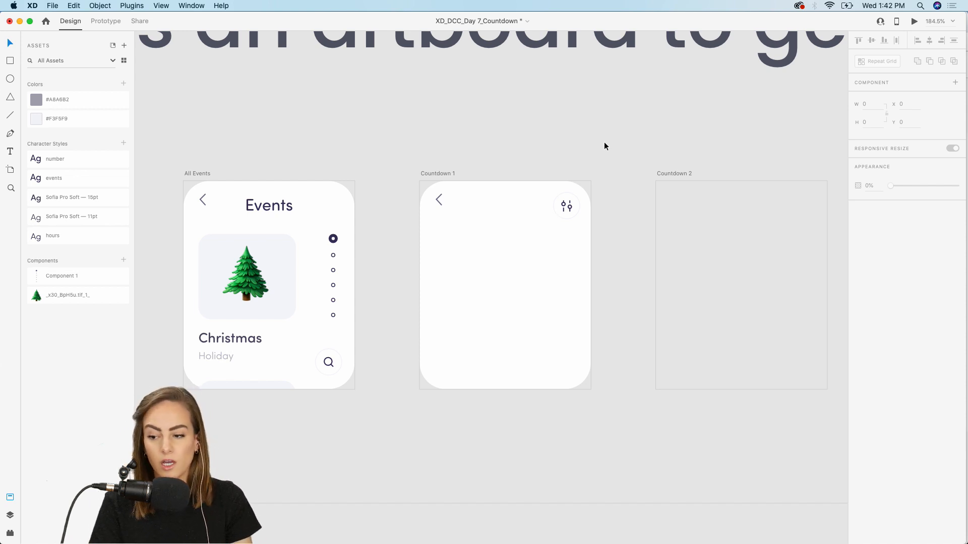
Copy the Christmas tree image from the All Events card to the Countdown 1 artboard
{"action": "double_click", "coordinate": [230, 291]}
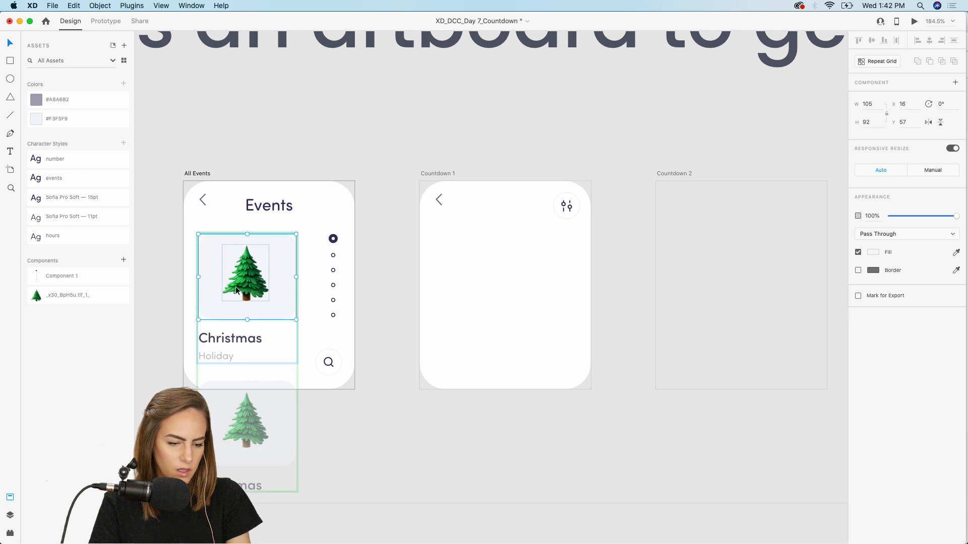
{"action": "double_click", "coordinate": [235, 288]}
{"action": "key", "text": "super+c"}
{"action": "left_click", "coordinate": [501, 222]}
{"action": "key", "text": "super+v"}
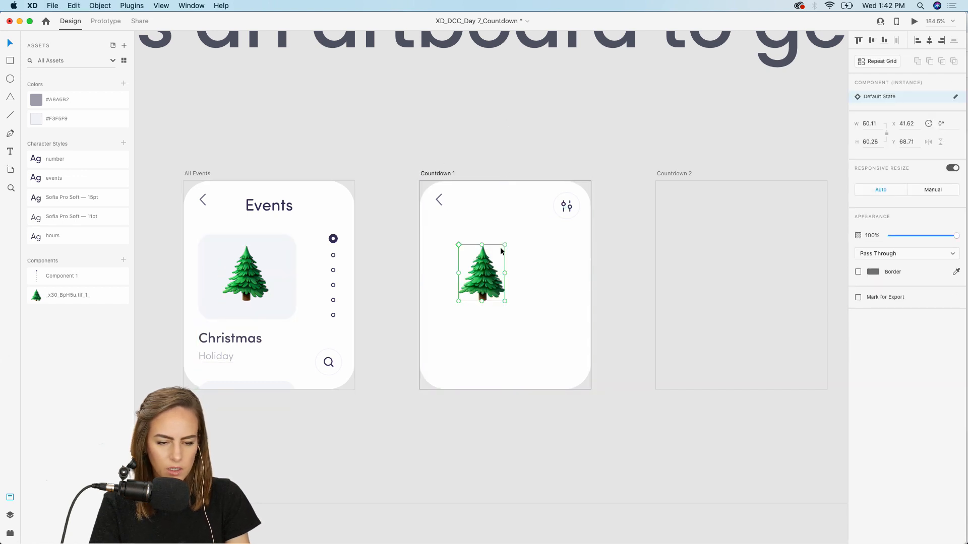
Ungroup the tree component on Countdown 1 and scale the tree to about 26 × 32, centred near the top at X 79, Y 30
{"action": "right_click", "coordinate": [475, 281]}
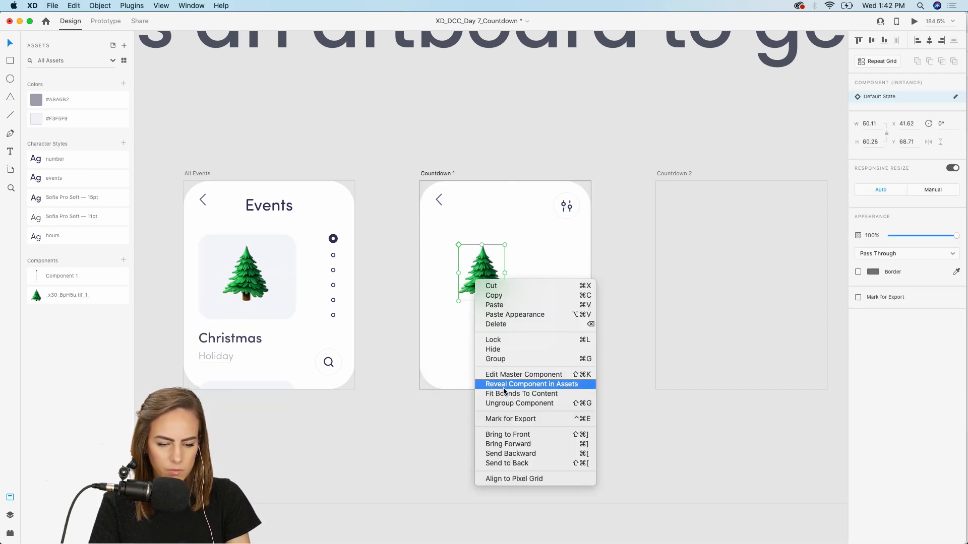
{"action": "left_click", "coordinate": [509, 404]}
{"action": "left_click", "coordinate": [476, 285]}
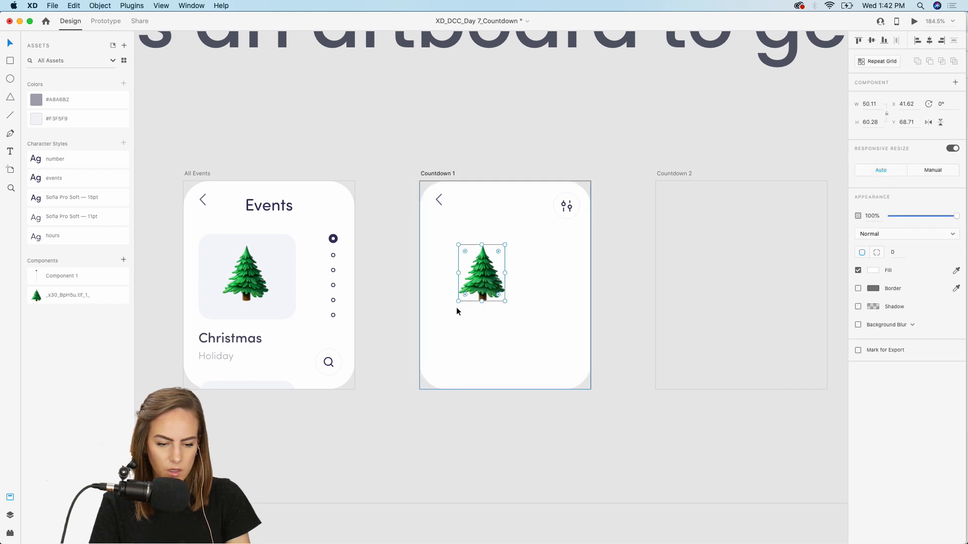
{"action": "left_click_drag", "start_coordinate": [457, 302], "coordinate": [504, 231]}
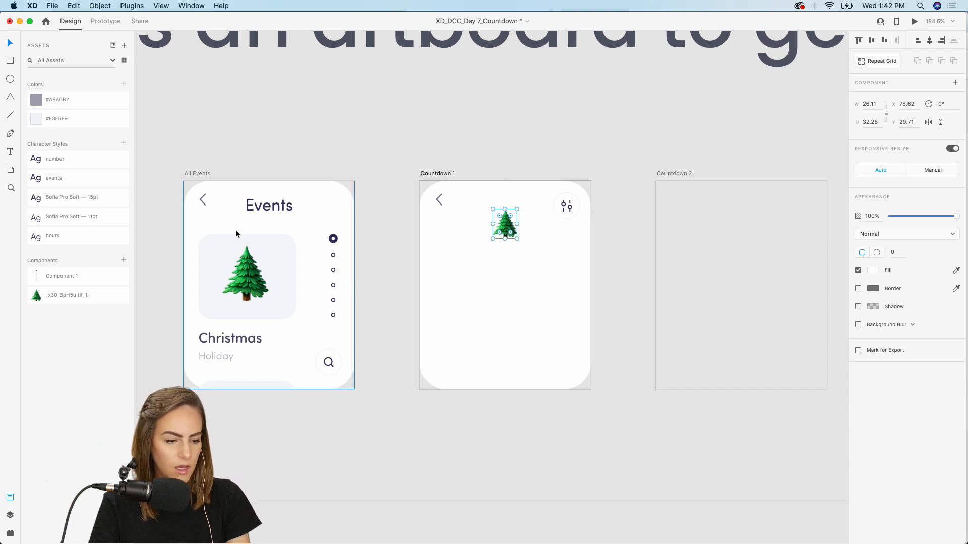
Add the two-line text "Days til Christmas!" to Countdown 1 and centre it below the tree at X 24, Y 77
{"action": "left_click", "coordinate": [10, 151]}
{"action": "left_click_drag", "start_coordinate": [457, 275], "coordinate": [584, 330]}
{"action": "type", "text": "Days til"}
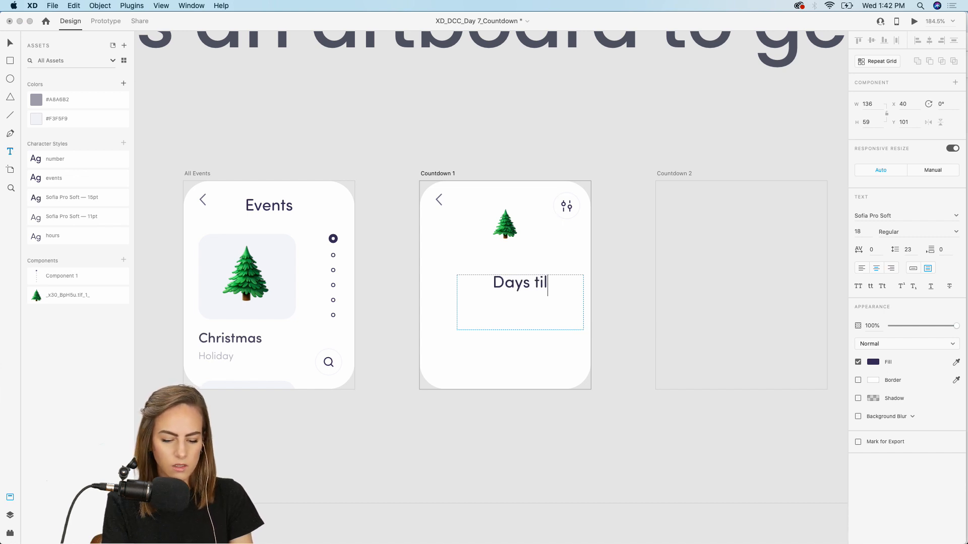
{"action": "key", "text": "Return"}
{"action": "type", "text": "Christmas!"}
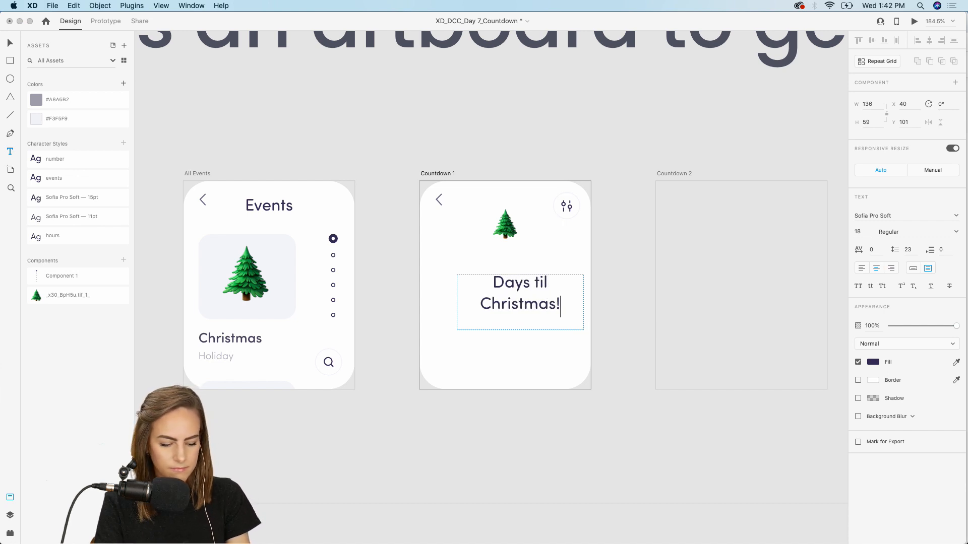
{"action": "key", "text": "Escape"}
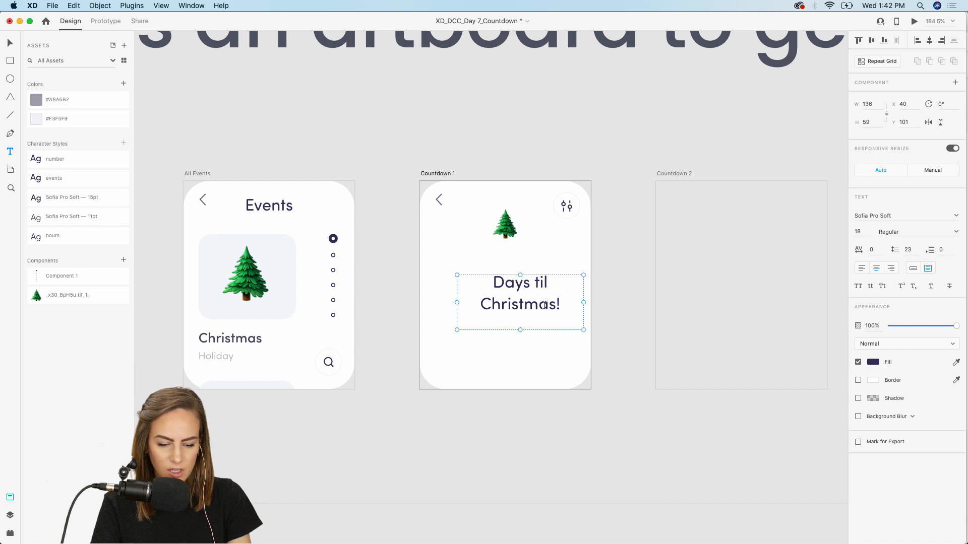
{"action": "left_click_drag", "start_coordinate": [529, 302], "coordinate": [504, 300]}
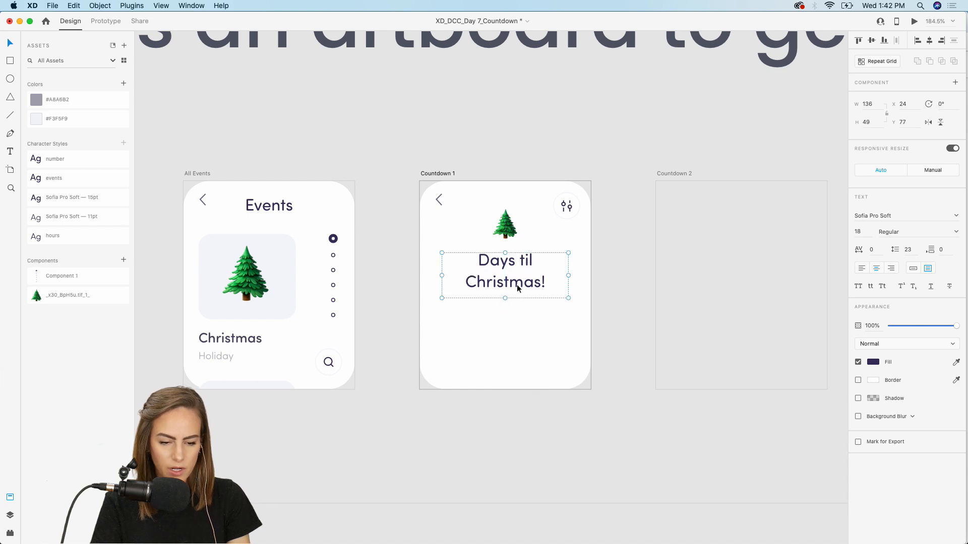
{"action": "left_click", "coordinate": [507, 232]}
{"action": "left_click", "coordinate": [407, 140]}
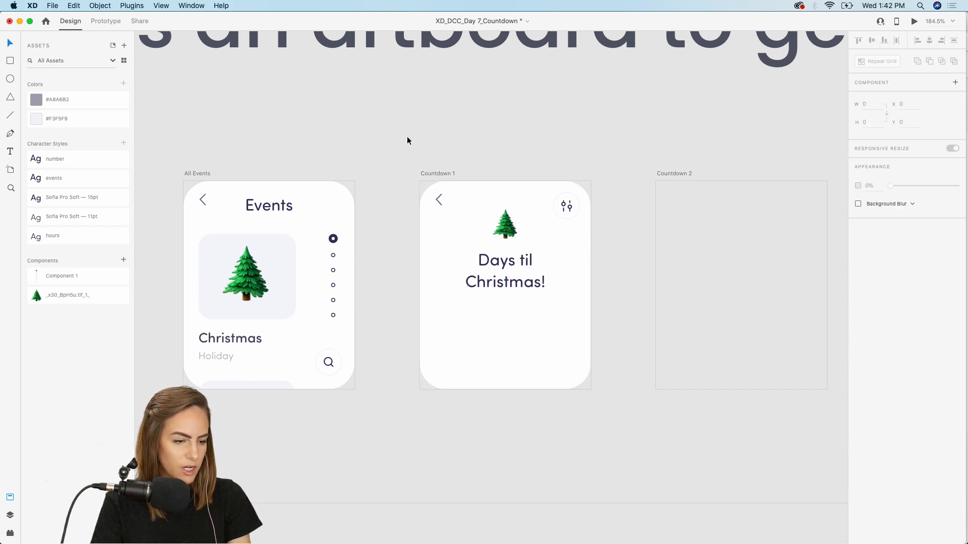
Draw a 150 × 72 rectangle below the Countdown 1 text, filled with #F3F5F9 and with a corner radius of 16
{"action": "left_click", "coordinate": [10, 60]}
{"action": "scroll", "coordinate": [552, 364], "scroll_direction": "left", "scroll_amount": 5}
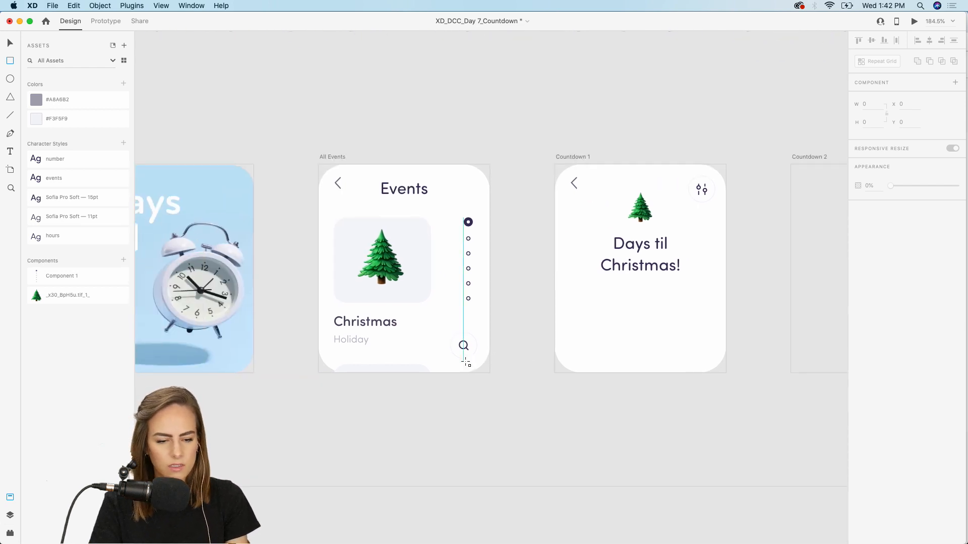
{"action": "scroll", "coordinate": [466, 362], "scroll_direction": "right", "scroll_amount": 3}
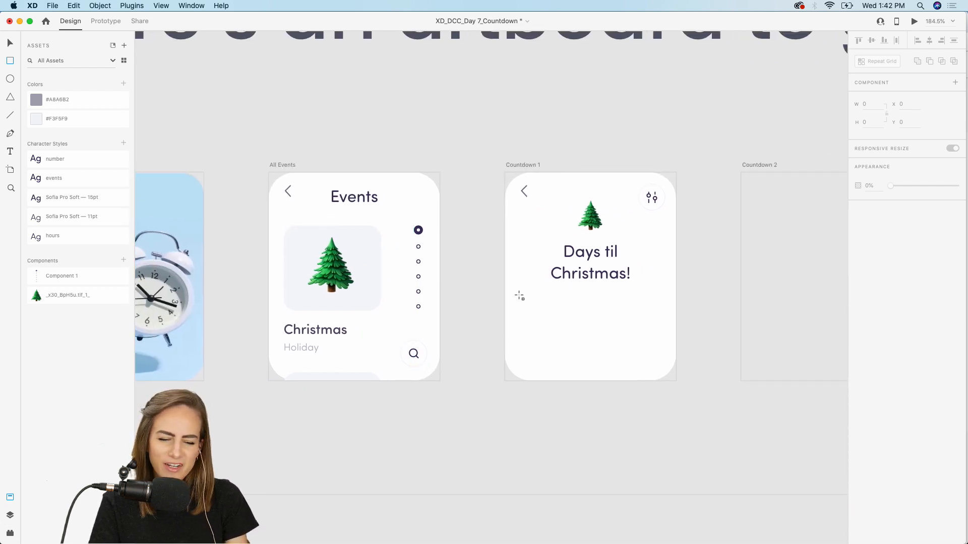
{"action": "mouse_move", "coordinate": [522, 297]}
{"action": "left_mouse_down"}
{"action": "mouse_move", "coordinate": [619, 330]}
{"action": "mouse_move", "coordinate": [661, 363]}
{"action": "left_mouse_up"}
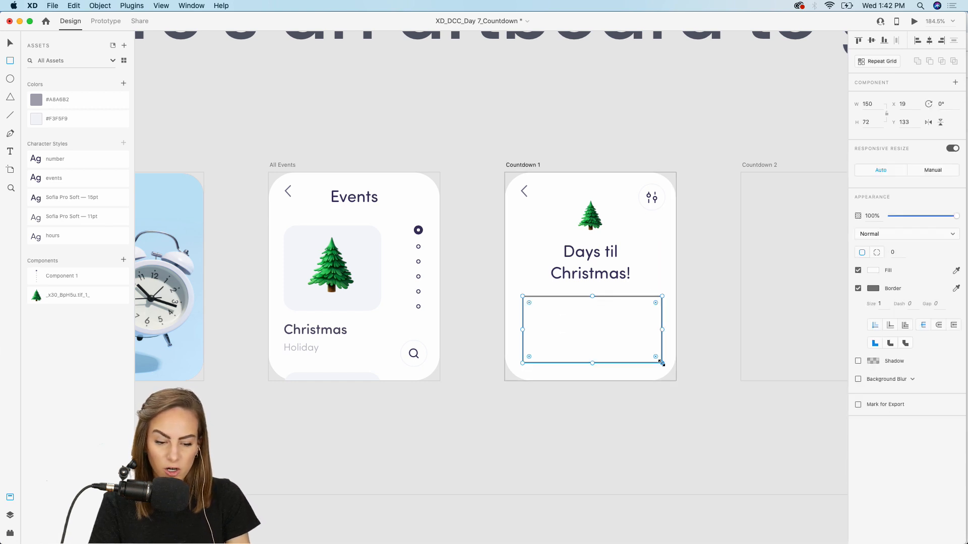
{"action": "left_click", "coordinate": [70, 118]}
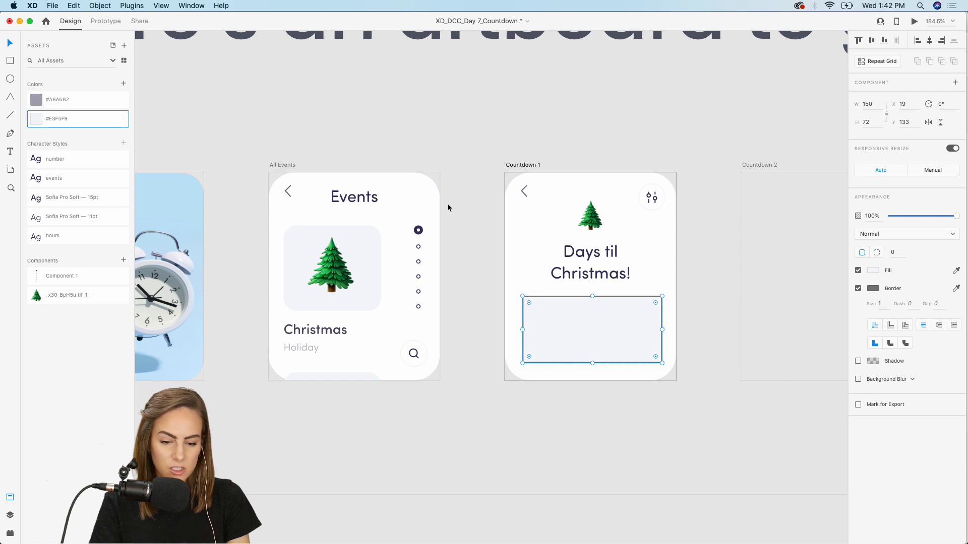
{"action": "left_click_drag", "start_coordinate": [528, 303], "coordinate": [535, 313]}
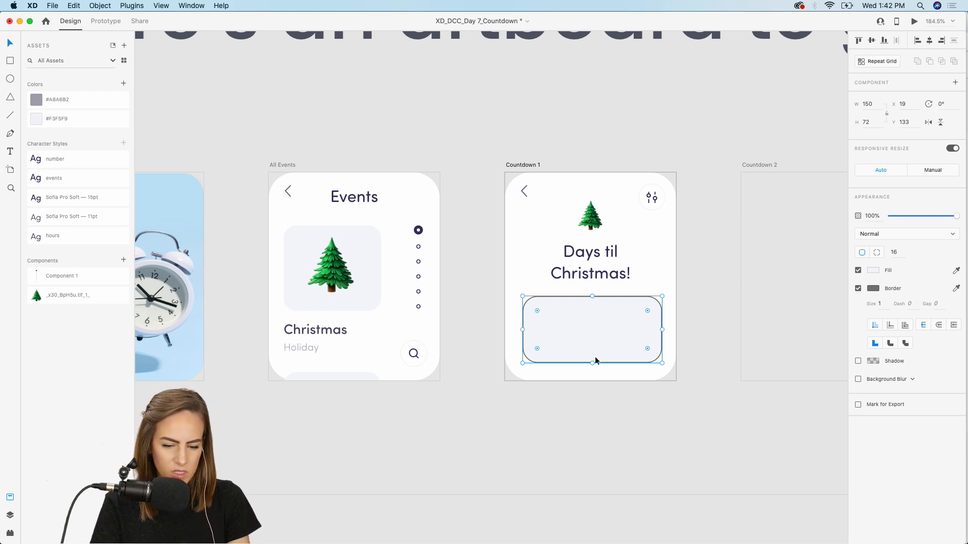
Resize the rounded panel to 65 high at Y 126 and remove its border
{"action": "left_click_drag", "start_coordinate": [591, 363], "coordinate": [586, 339]}
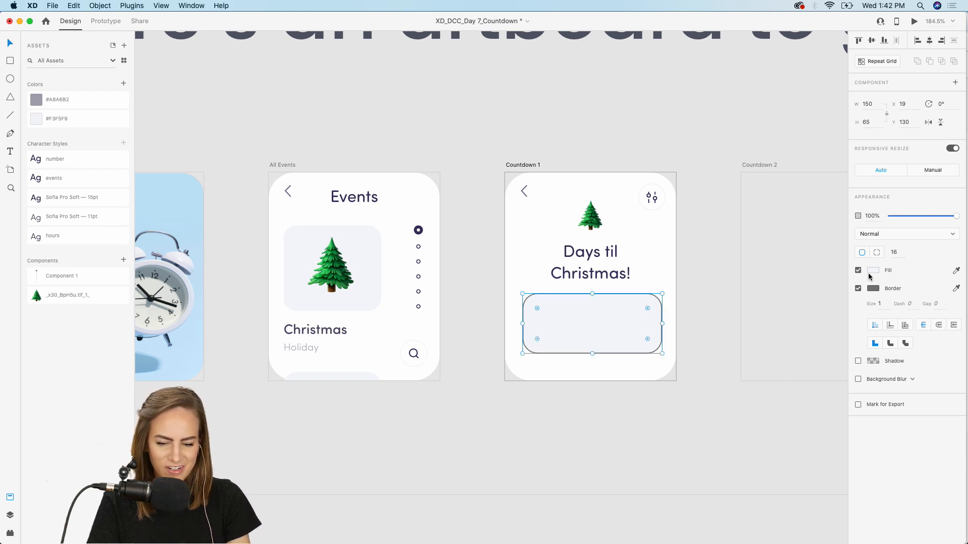
{"action": "left_click", "coordinate": [858, 288]}
{"action": "left_click", "coordinate": [673, 144]}
{"action": "scroll", "coordinate": [673, 144], "scroll_direction": "right", "scroll_amount": 3}
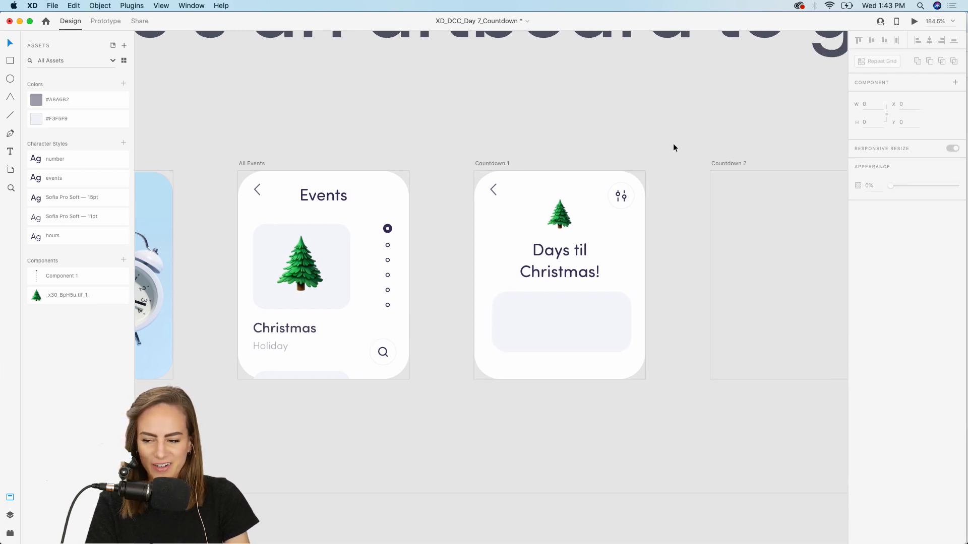
{"action": "left_click", "coordinate": [517, 347]}
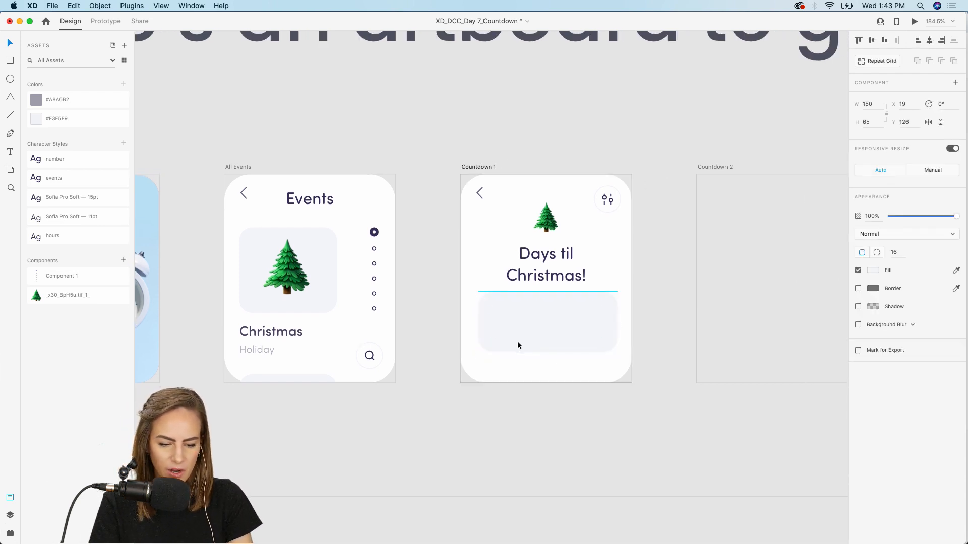
Duplicate the "Days til Christmas!" text below the panel and change the copy to "Days"
{"action": "left_click_drag", "start_coordinate": [558, 274], "coordinate": [555, 363]}
{"action": "left_click", "coordinate": [468, 456]}
{"action": "left_click", "coordinate": [562, 268]}
{"action": "key", "text": "super+c"}
{"action": "key", "text": "super+v"}
{"action": "double_click", "coordinate": [517, 347]}
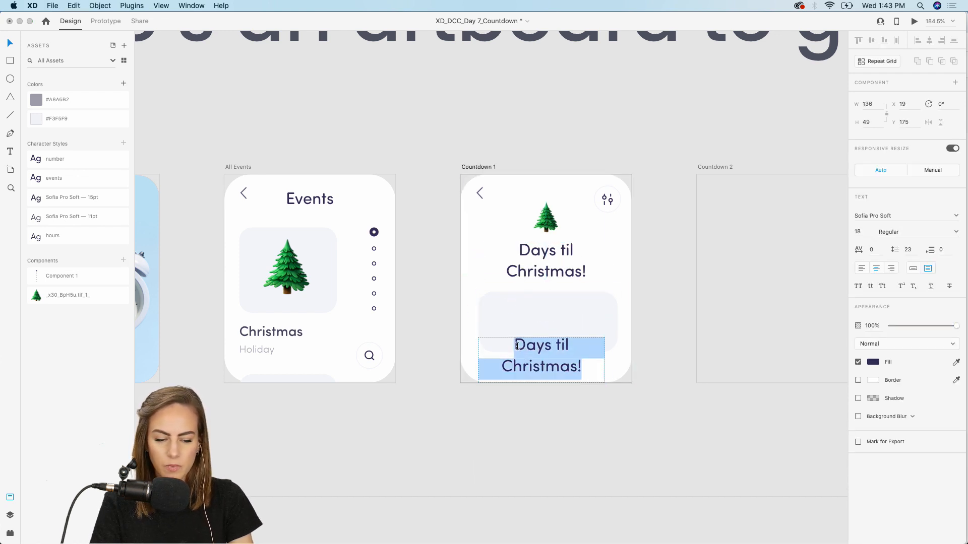
{"action": "type", "text": "Days"}
{"action": "key", "text": "Escape"}
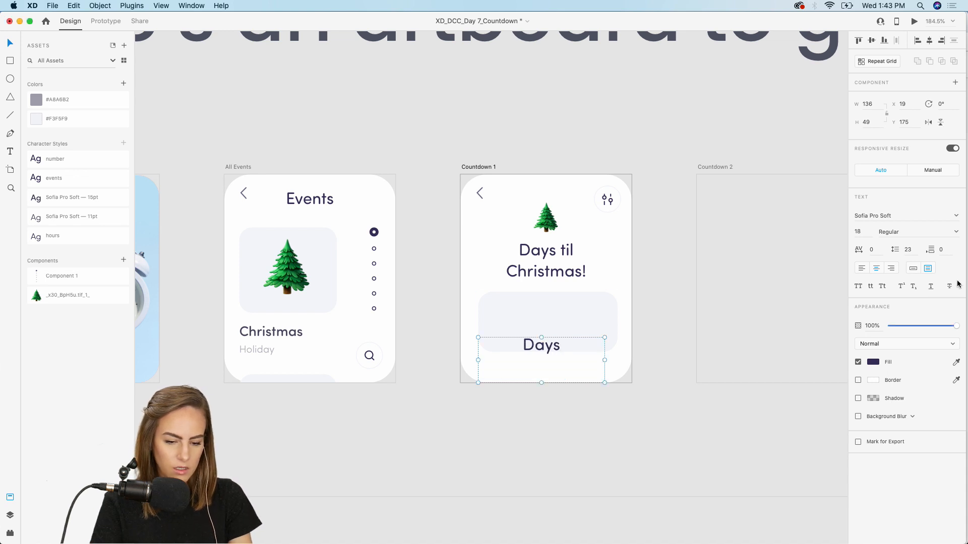
Make the "Days" label auto-width text beneath the panel's left half and apply the hours character style
{"action": "left_click", "coordinate": [913, 268]}
{"action": "left_click_drag", "start_coordinate": [540, 349], "coordinate": [519, 366]}
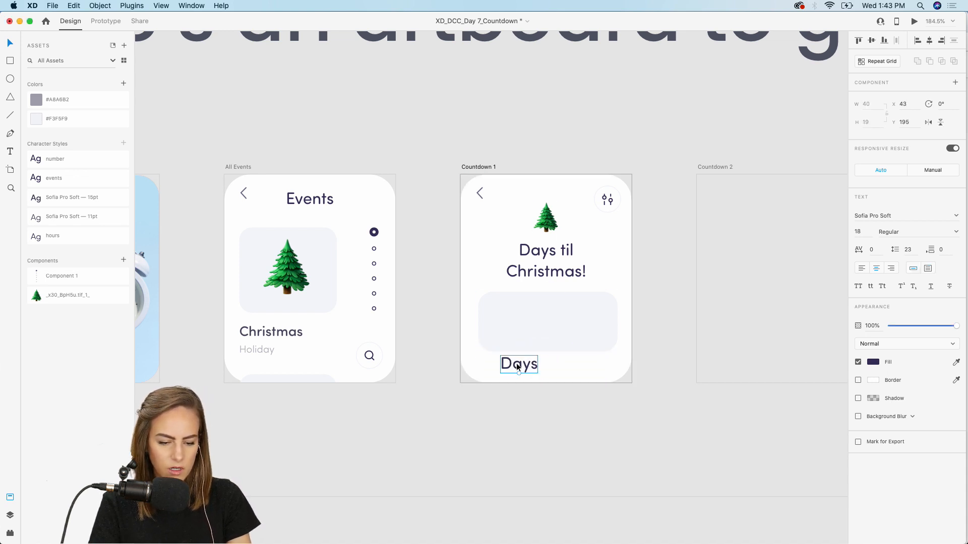
{"action": "left_click", "coordinate": [71, 163]}
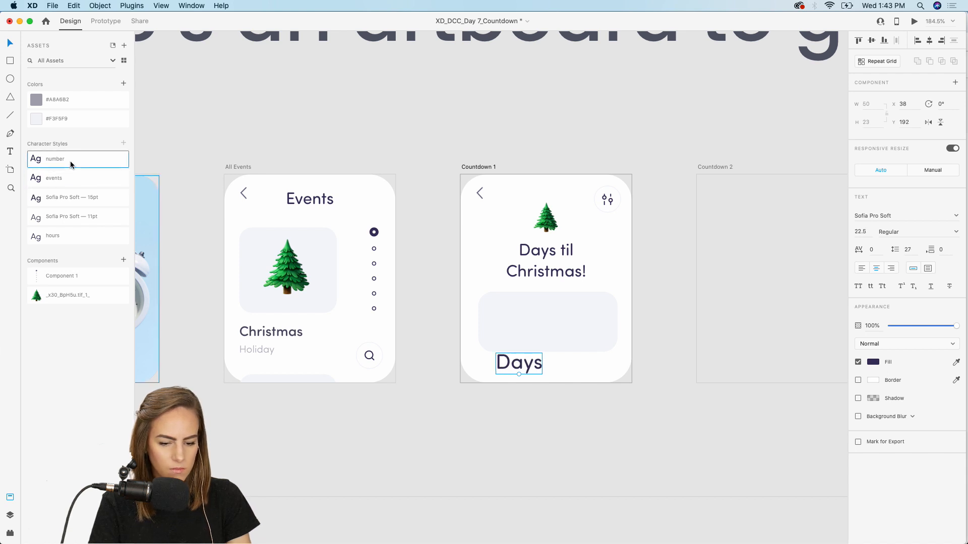
{"action": "left_click", "coordinate": [70, 236]}
Duplicate the "Days" label to its right at about X 110, Y 195 and change the copy to "Hours"
{"action": "scroll", "coordinate": [576, 387], "scroll_direction": "up", "scroll_amount": 5}
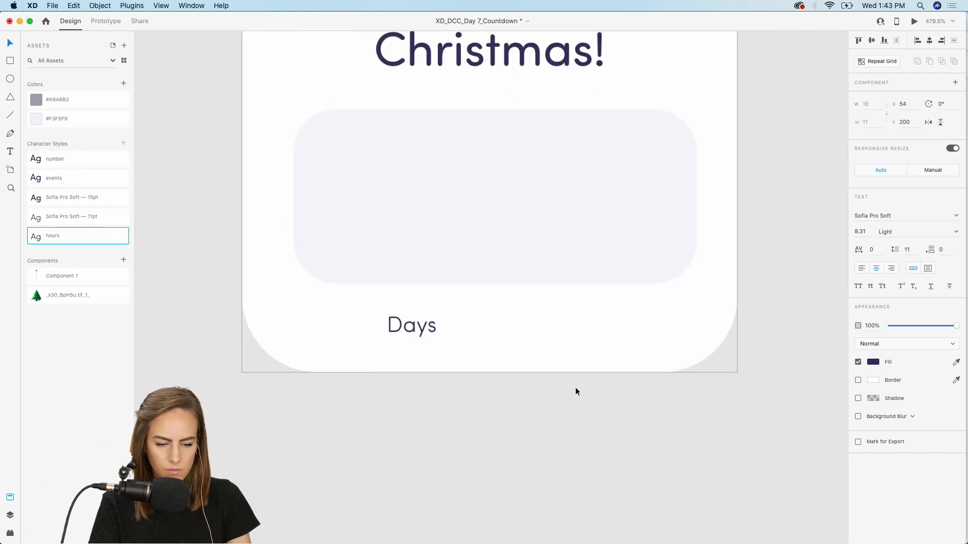
{"action": "left_click_drag", "start_coordinate": [420, 329], "coordinate": [576, 313]}
{"action": "double_click", "coordinate": [582, 316]}
{"action": "type", "text": "Hours"}
{"action": "key", "text": "Escape"}
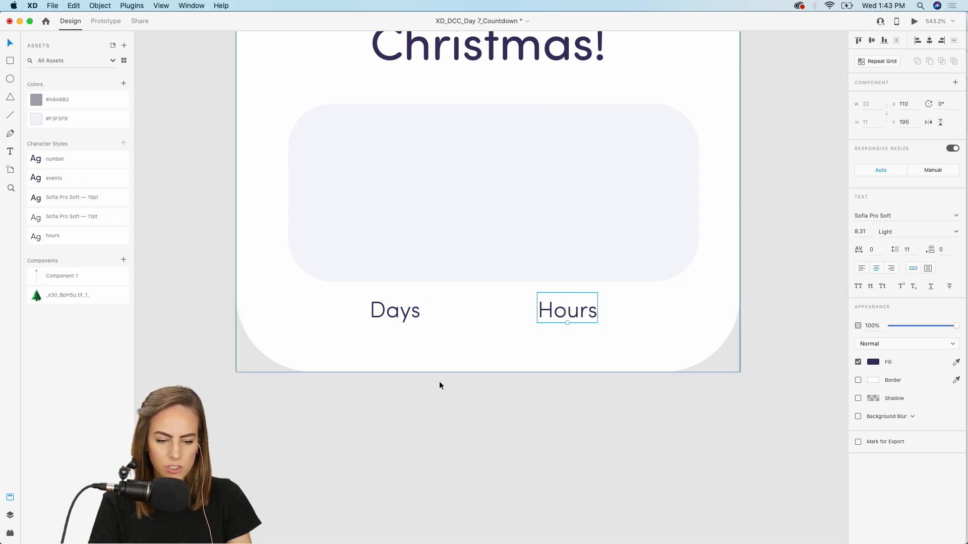
Duplicate the "Days til Christmas!" text onto the panel and change the copy to auto-width text reading "00"
{"action": "scroll", "coordinate": [464, 431], "scroll_direction": "down", "scroll_amount": 5}
{"action": "left_click", "coordinate": [485, 300]}
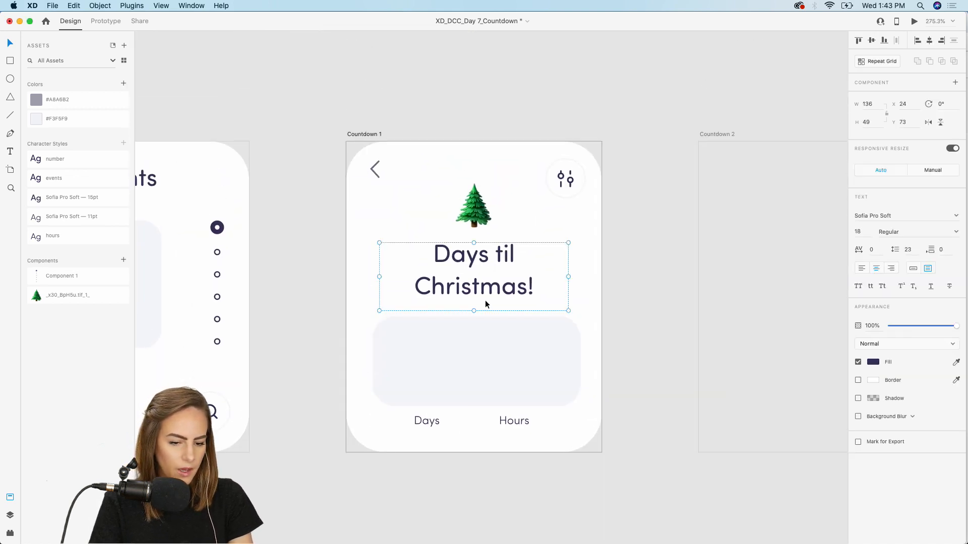
{"action": "key", "text": "super+d"}
{"action": "left_click_drag", "start_coordinate": [477, 297], "coordinate": [476, 372]}
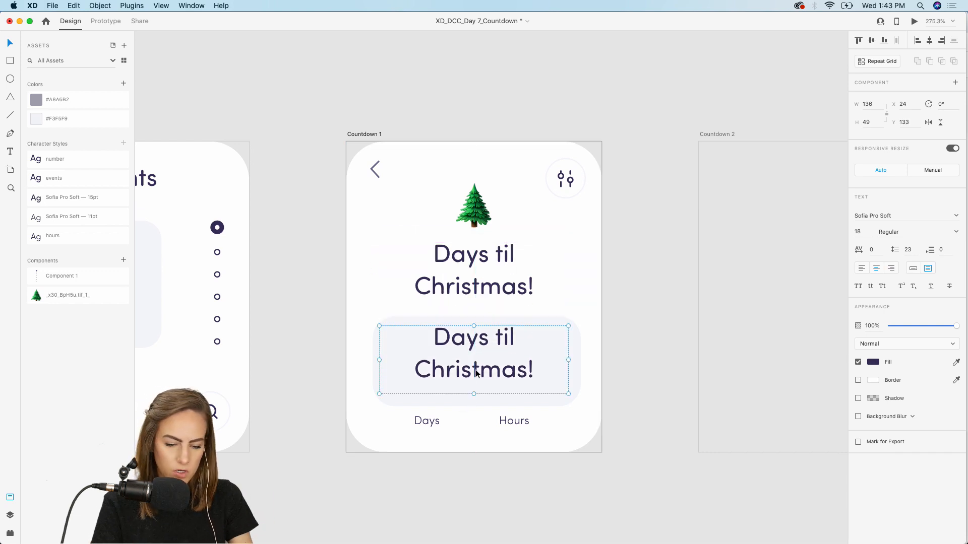
{"action": "double_click", "coordinate": [448, 338]}
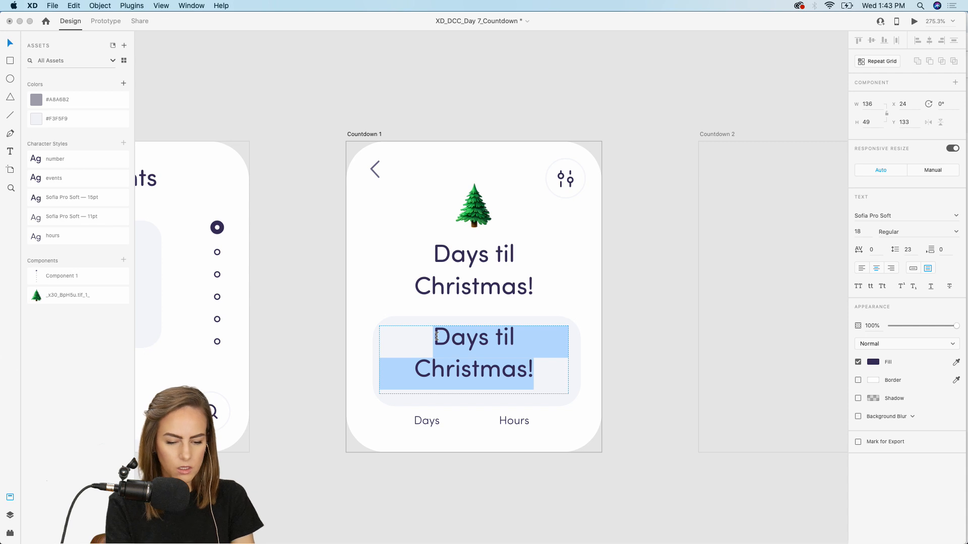
{"action": "type", "text": "00"}
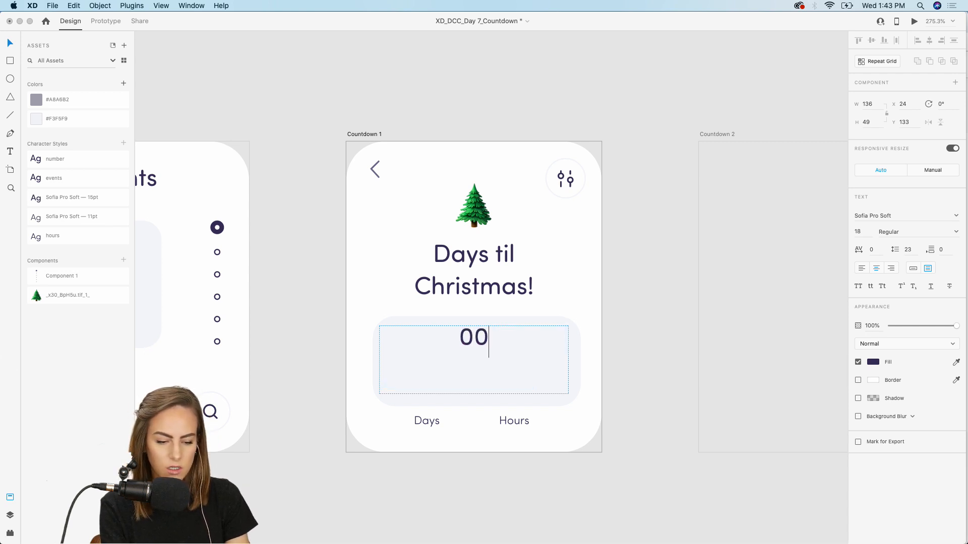
{"action": "key", "text": "Escape"}
{"action": "left_click", "coordinate": [912, 268]}
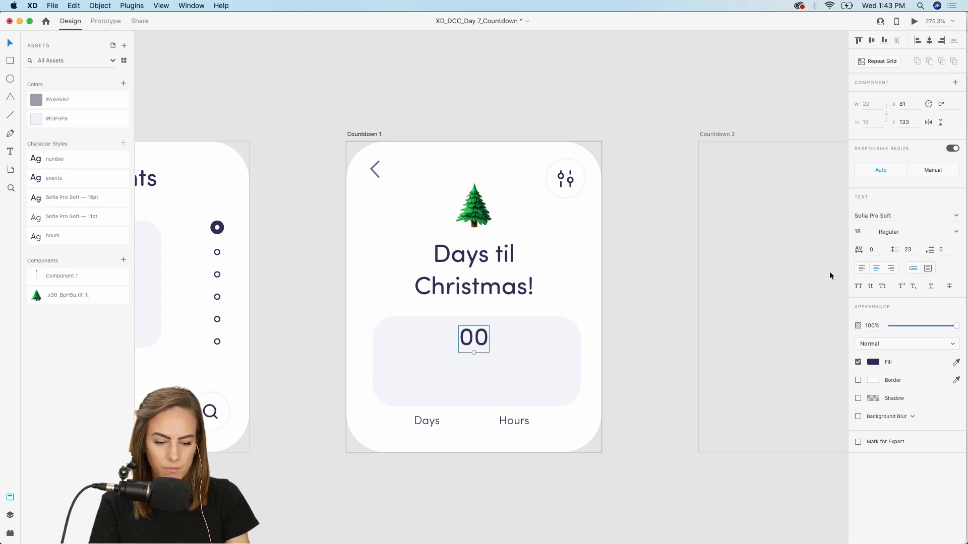
Style the "00" above Days with the number character style and duplicate it above Hours at X 108, Y 146
{"action": "left_click_drag", "start_coordinate": [473, 339], "coordinate": [428, 360]}
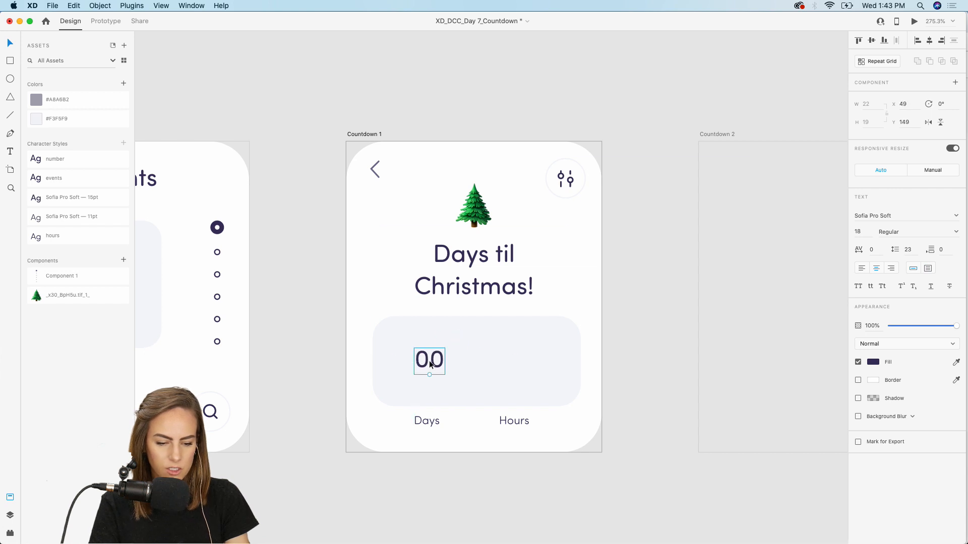
{"action": "left_click", "coordinate": [65, 159]}
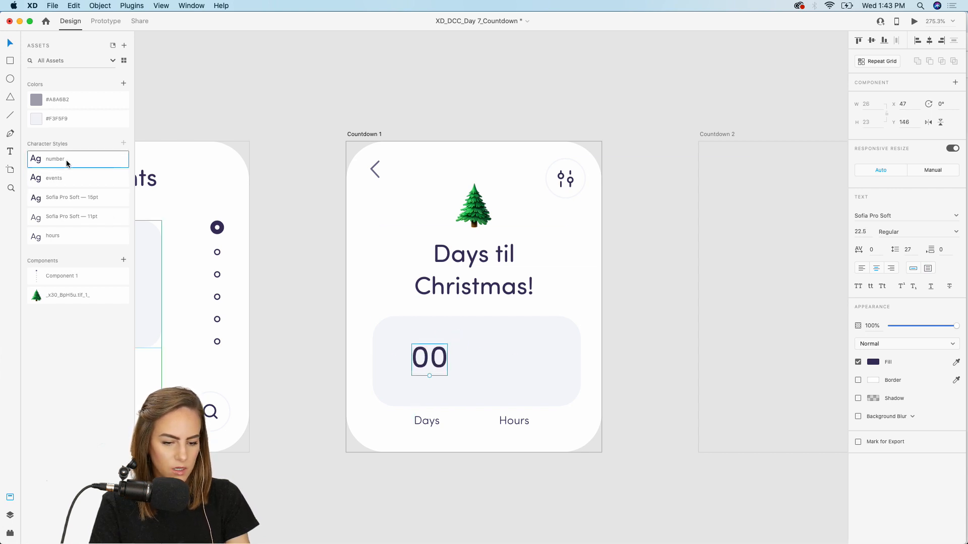
{"action": "left_click_drag", "start_coordinate": [436, 365], "coordinate": [521, 369]}
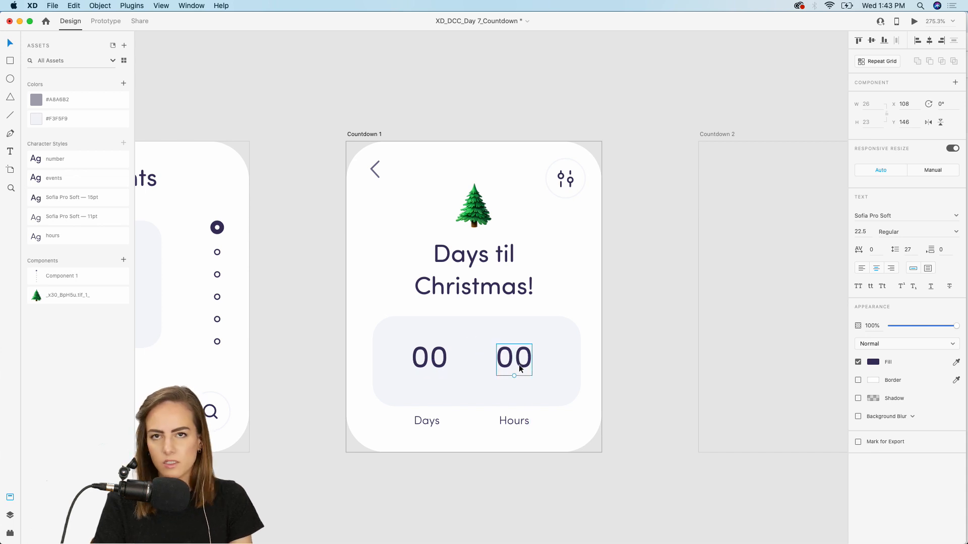
{"action": "left_click_drag", "start_coordinate": [509, 367], "coordinate": [593, 369]}
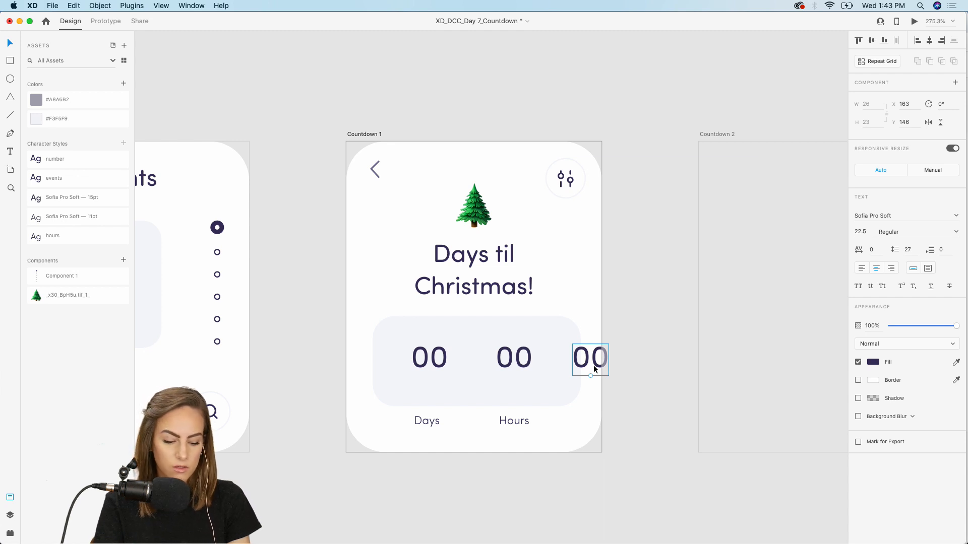
{"action": "key", "text": "super+z"}
{"action": "key", "text": "super+z"}
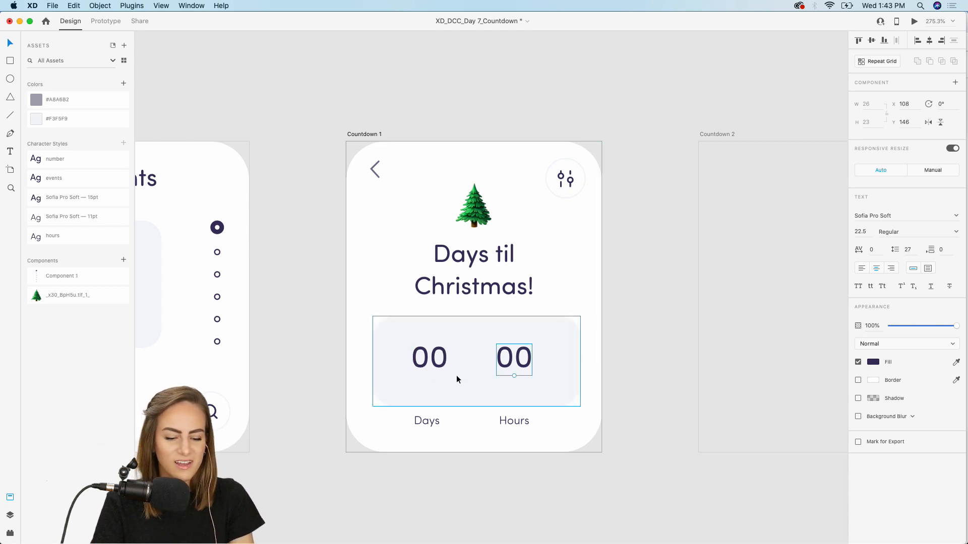
Duplicate the Hours "00" midway between the two numbers and change the copy to ":"
{"action": "left_click_drag", "start_coordinate": [509, 364], "coordinate": [474, 359]}
{"action": "double_click", "coordinate": [473, 364]}
{"action": "type", "text": ":"}
{"action": "key", "text": "Escape"}
{"action": "left_click", "coordinate": [646, 354]}
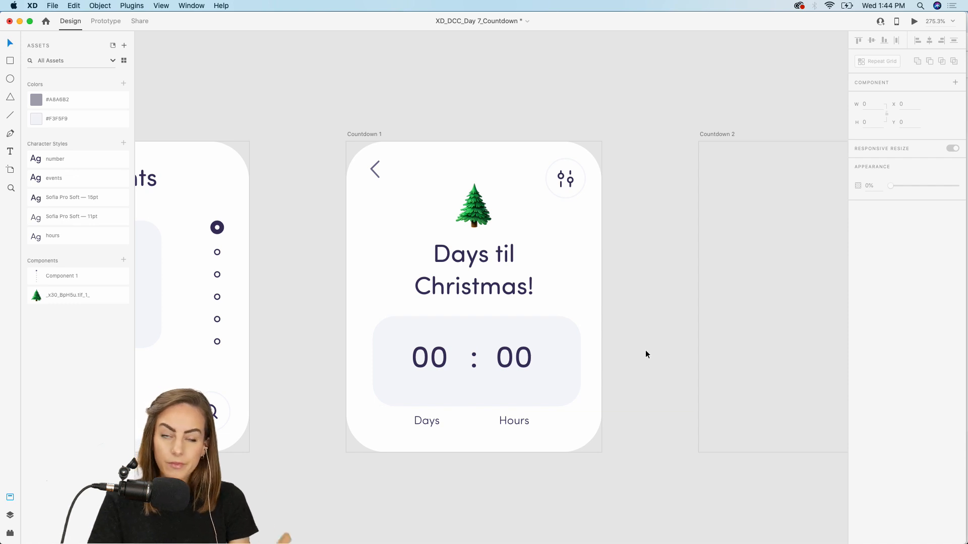
Try extending the Days number text into stacked lines reading 00, 01 and 02
{"action": "scroll", "coordinate": [646, 354], "scroll_direction": "down", "scroll_amount": 3}
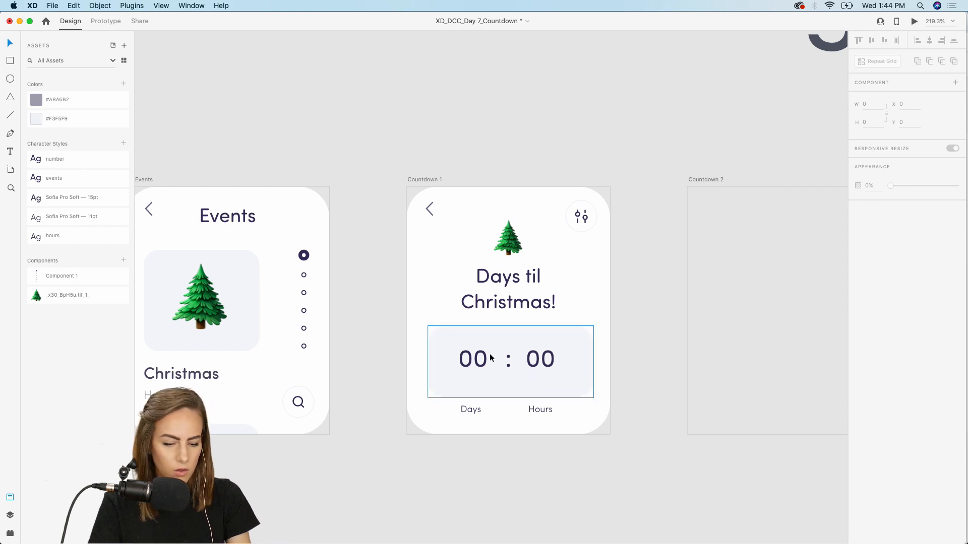
{"action": "scroll", "coordinate": [467, 363], "scroll_direction": "up", "scroll_amount": 3}
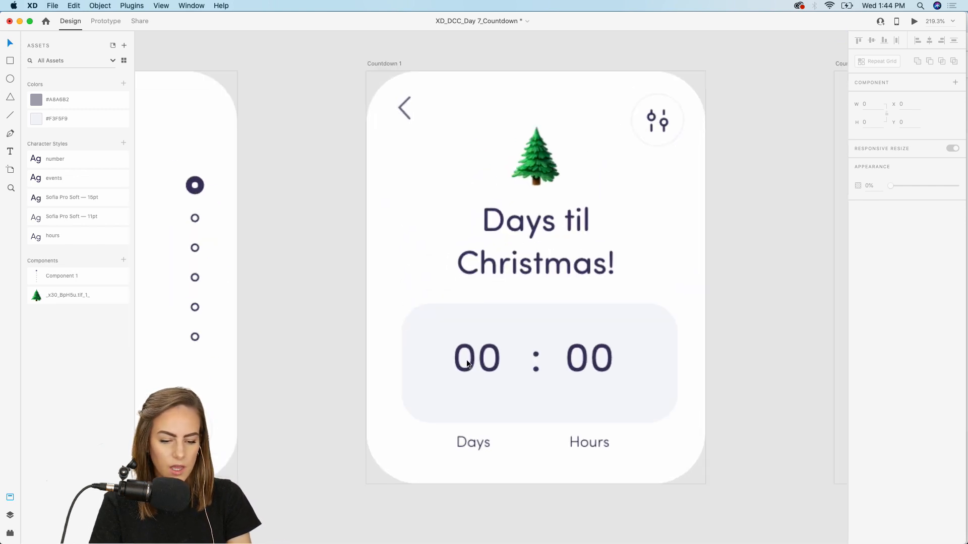
{"action": "double_click", "coordinate": [494, 362]}
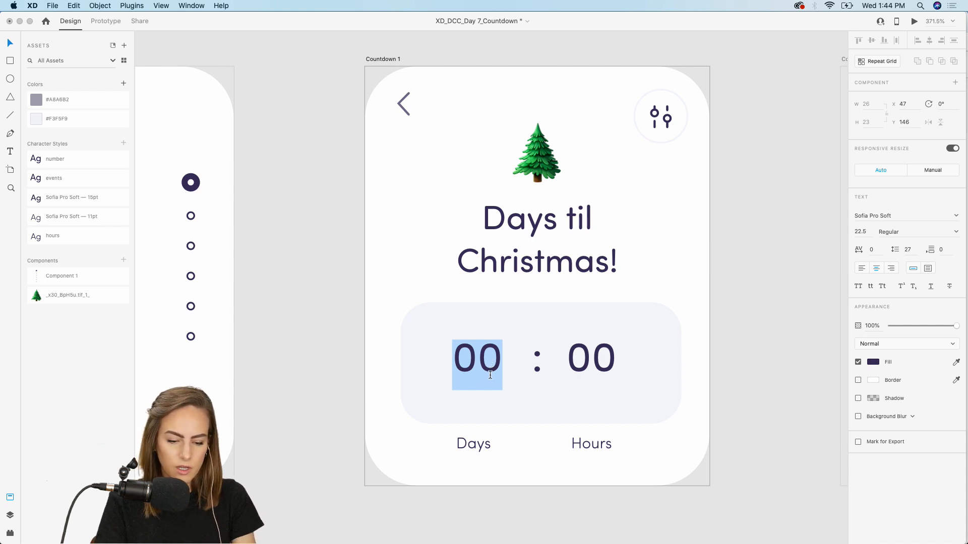
{"action": "key", "text": "Escape"}
{"action": "key", "text": "Return"}
{"action": "type", "text": "00"}
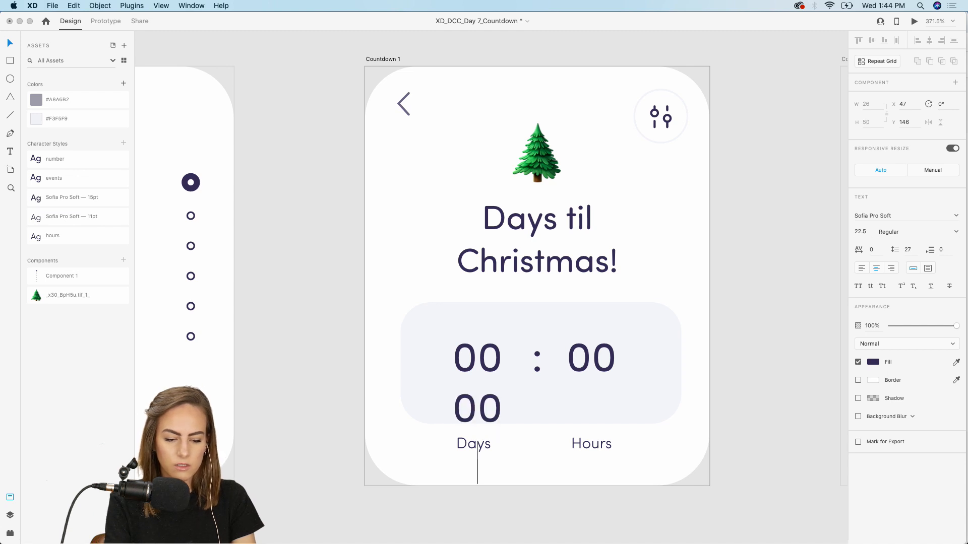
{"action": "key", "text": "Return"}
{"action": "type", "text": "00"}
{"action": "key", "text": "BackSpace"}
{"action": "key", "text": "BackSpace"}
{"action": "key", "text": "BackSpace"}
{"action": "key", "text": "BackSpace"}
{"action": "key", "text": "BackSpace"}
{"action": "type", "text": "01"}
{"action": "key", "text": "Return"}
{"action": "type", "text": "02"}
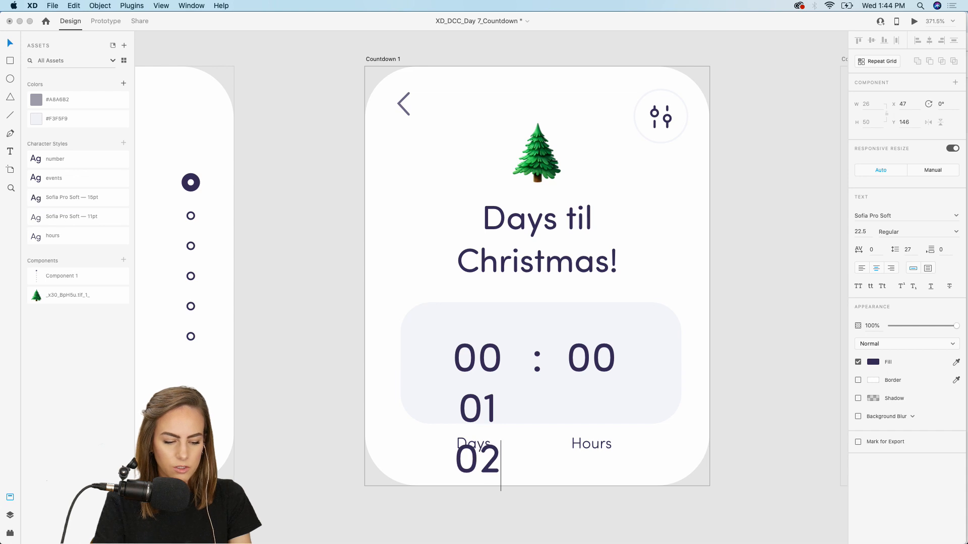
{"action": "key", "text": "Escape"}
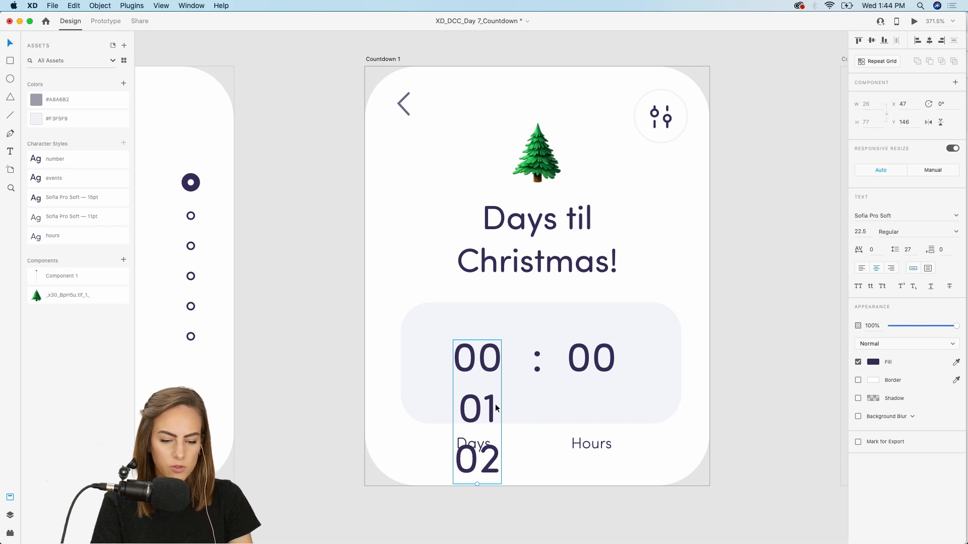
Replace the Days number text with the single digits 0 to 9 stacked on separate lines
{"action": "double_click", "coordinate": [473, 362]}
{"action": "left_click", "coordinate": [478, 355]}
{"action": "left_click_drag", "start_coordinate": [479, 356], "coordinate": [519, 518]}
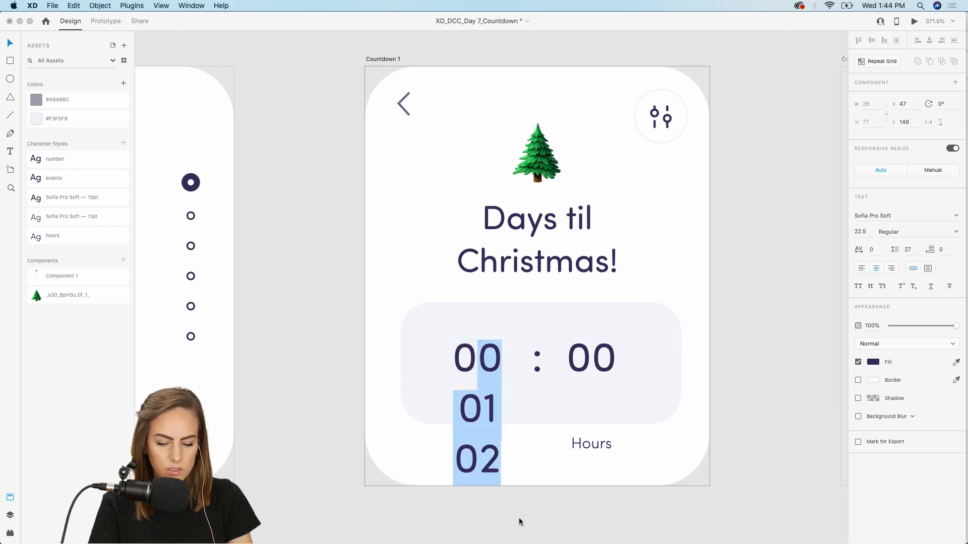
{"action": "key", "text": "BackSpace"}
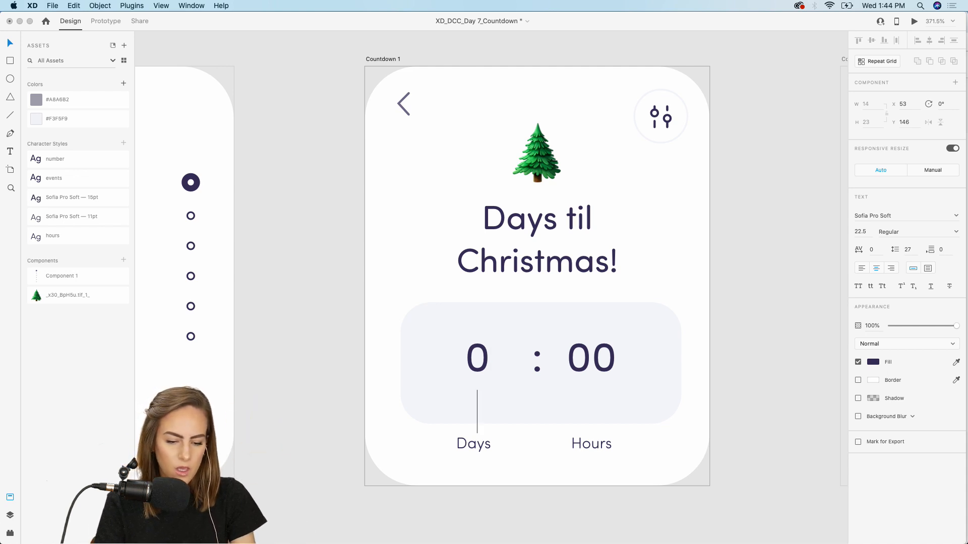
{"action": "key", "text": "Return"}
{"action": "scroll", "coordinate": [517, 522], "scroll_direction": "down", "scroll_amount": 5}
{"action": "key", "text": "Escape"}
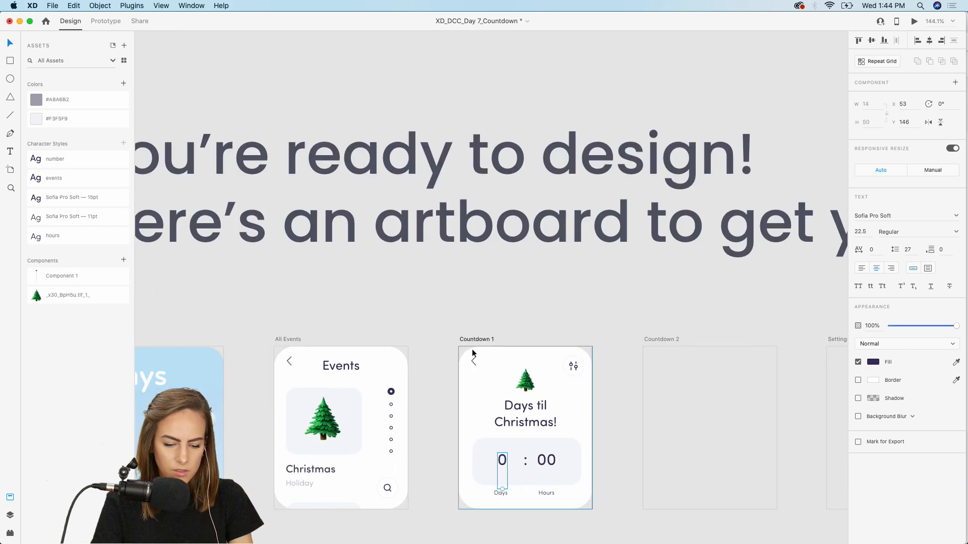
{"action": "scroll", "coordinate": [471, 352], "scroll_direction": "down", "scroll_amount": 4}
{"action": "double_click", "coordinate": [480, 355]}
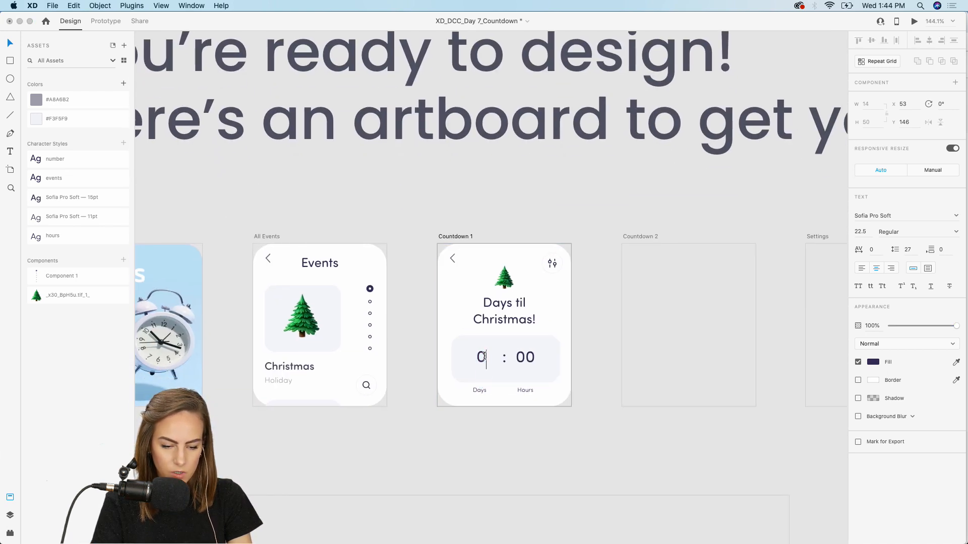
{"action": "type", "text": "1 2 3 4 5 6"}
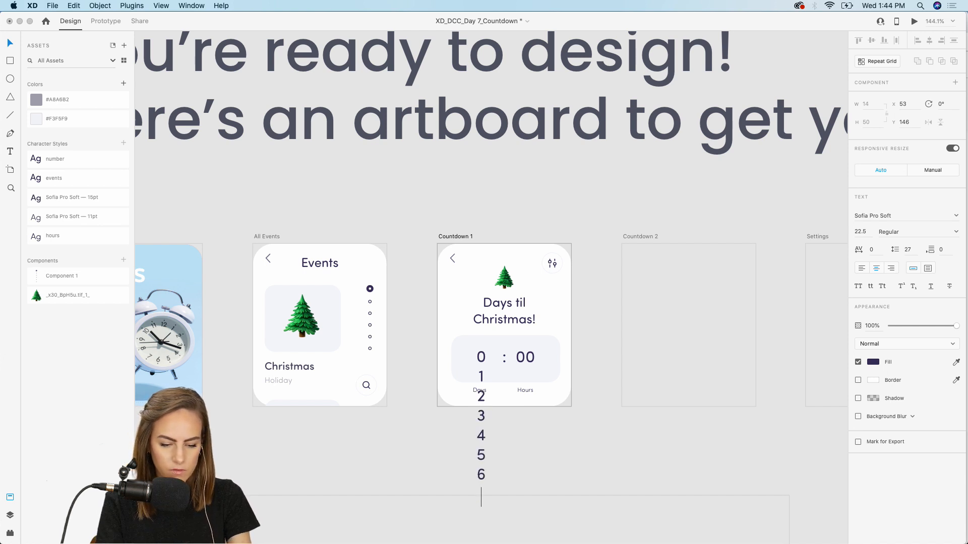
{"action": "type", "text": " 7 8 9"}
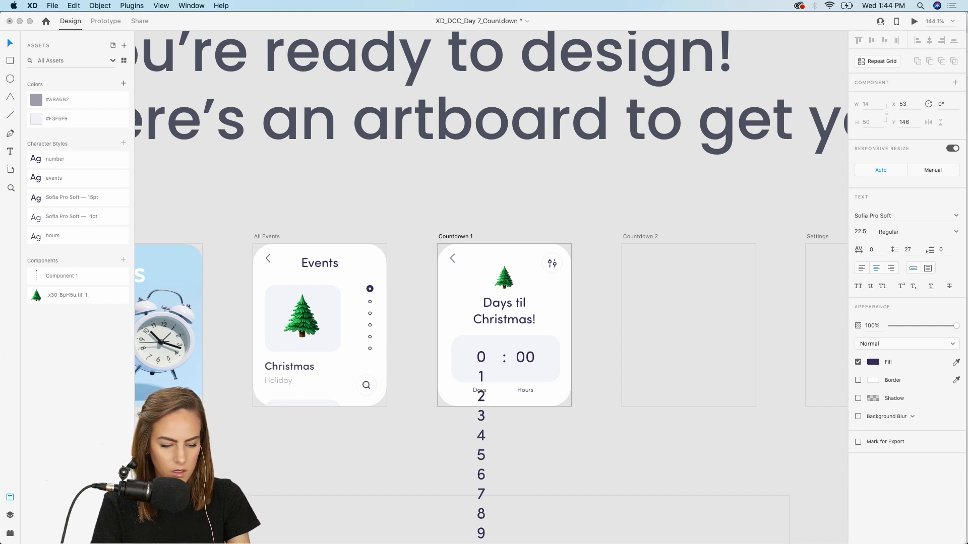
{"action": "key", "text": "Escape"}
Move the digit column down to Y 147 and mask it with a rectangle about 25 by 26 drawn around the 0
{"action": "scroll", "coordinate": [509, 398], "scroll_direction": "up", "scroll_amount": 5}
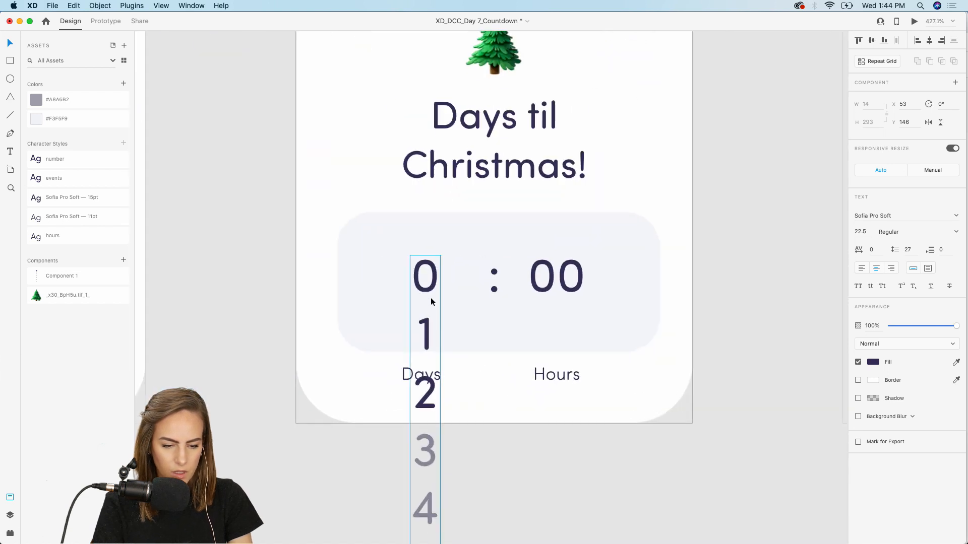
{"action": "key", "text": "Down"}
{"action": "key", "text": "Down"}
{"action": "key", "text": "Up"}
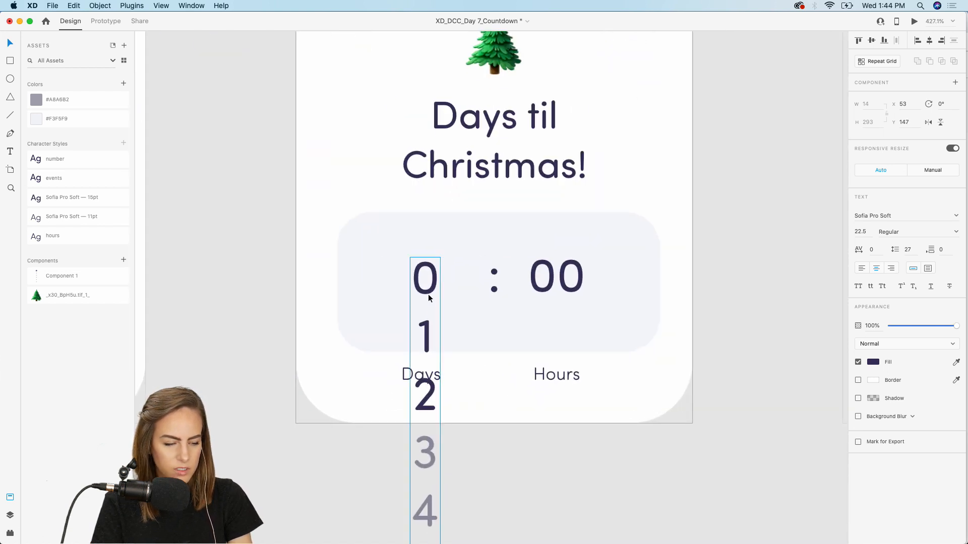
{"action": "scroll", "coordinate": [428, 294], "scroll_direction": "left", "scroll_amount": 2}
{"action": "left_click", "coordinate": [10, 61]}
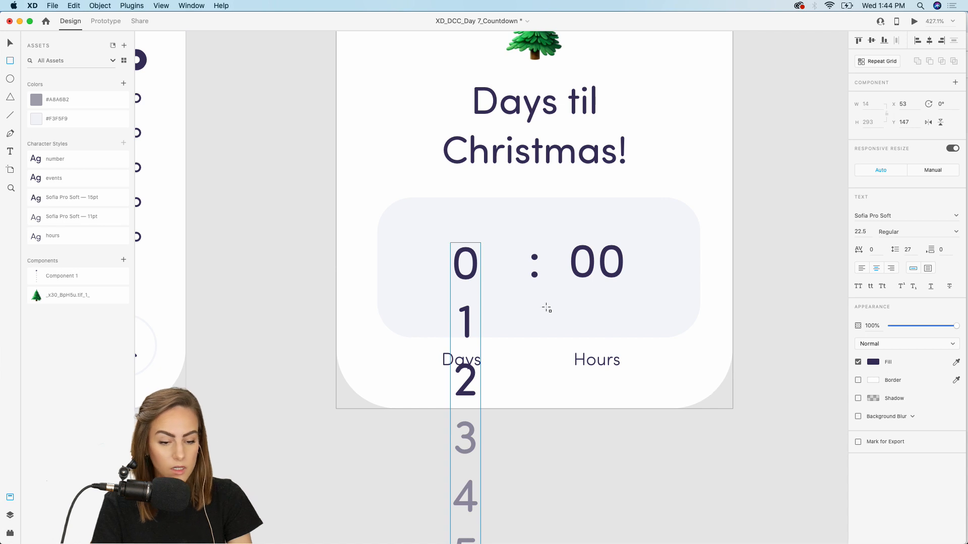
{"action": "left_click_drag", "start_coordinate": [437, 234], "coordinate": [490, 291]}
{"action": "key", "text": "v"}
{"action": "left_click", "coordinate": [468, 313], "text": "shift"}
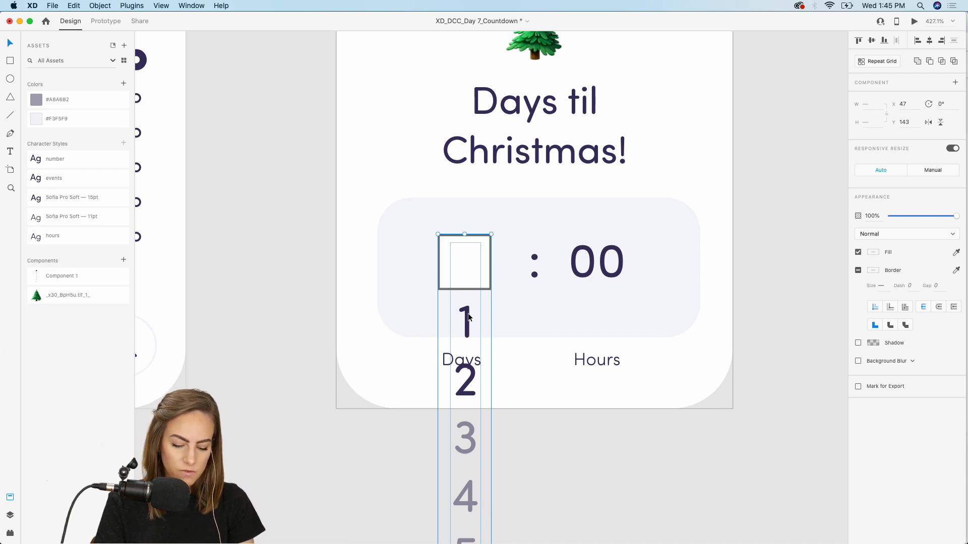
{"action": "key", "text": "super+shift+m"}
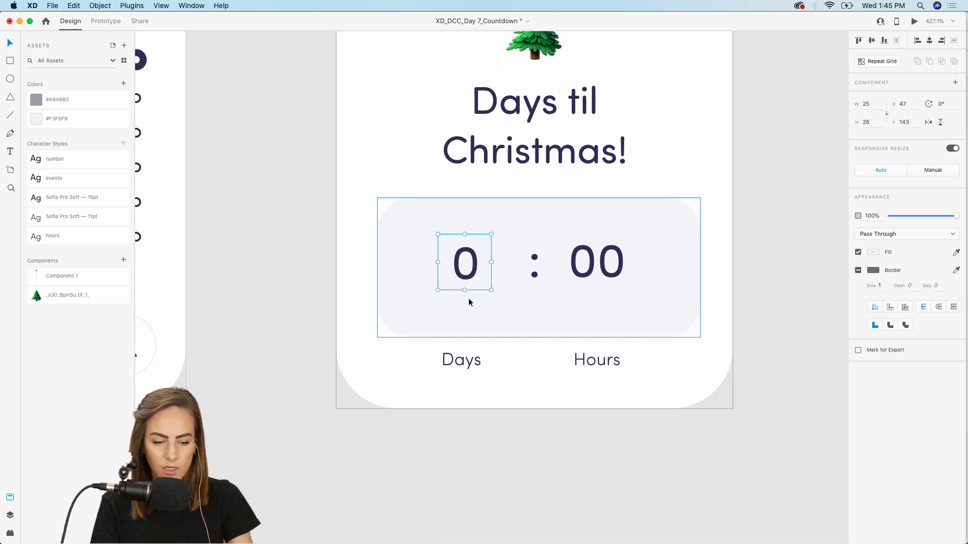
Duplicate the masked digit beside itself to form a two-digit Days number, and delete the plain "00" above Hours
{"action": "mouse_move", "coordinate": [468, 280]}
{"action": "left_mouse_down", "text": "alt"}
{"action": "mouse_move", "coordinate": [501, 279]}
{"action": "mouse_move", "coordinate": [437, 276]}
{"action": "mouse_move", "coordinate": [473, 279]}
{"action": "left_mouse_up", "text": "alt"}
{"action": "left_click", "coordinate": [364, 286]}
{"action": "left_click", "coordinate": [585, 265]}
{"action": "key", "text": "Delete"}
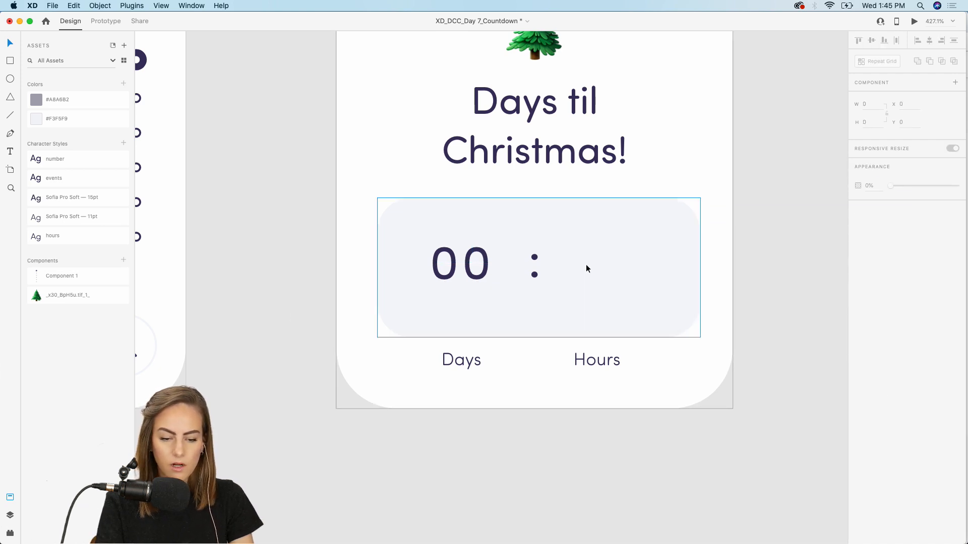
Duplicate the masked digit pair above Hours at X 107, Y 143 and shift the "Hours" label to sit centered beneath it
{"action": "left_click", "coordinate": [471, 276]}
{"action": "mouse_move", "coordinate": [443, 280]}
{"action": "left_mouse_down"}
{"action": "mouse_move", "coordinate": [529, 272]}
{"action": "mouse_move", "coordinate": [592, 282]}
{"action": "left_mouse_up"}
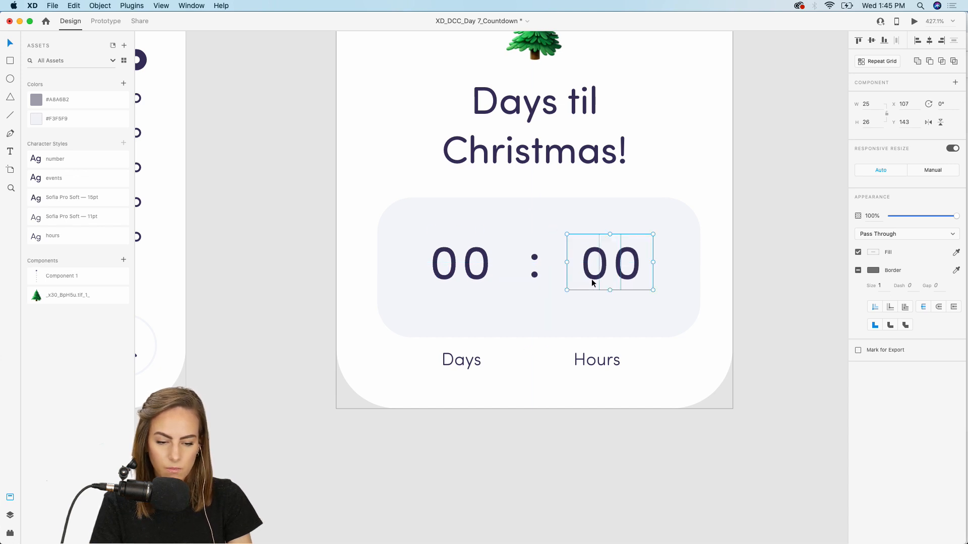
{"action": "left_click_drag", "start_coordinate": [610, 365], "coordinate": [621, 363]}
{"action": "left_click", "coordinate": [809, 390]}
{"action": "key", "text": "super+0"}
{"action": "scroll", "coordinate": [810, 392], "scroll_direction": "right", "scroll_amount": 5}
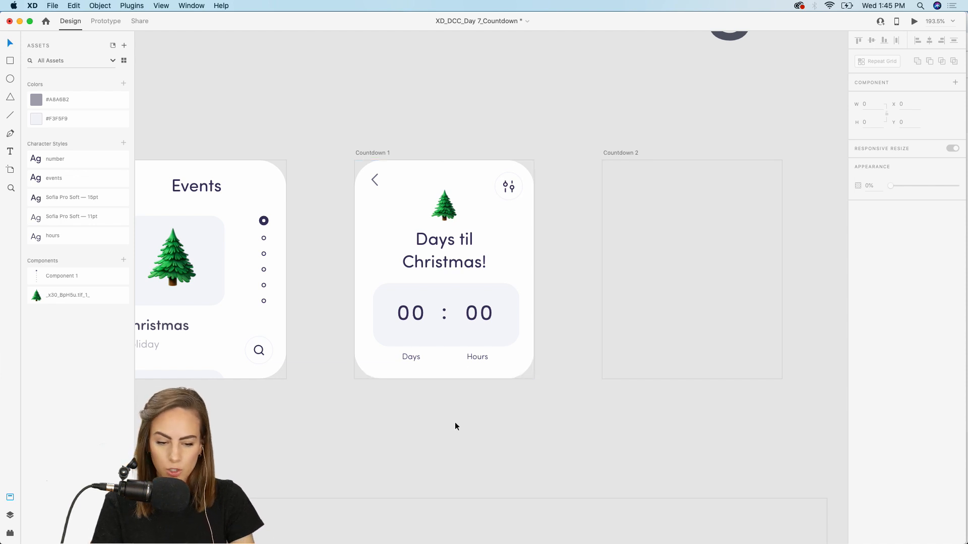
{"action": "left_click_drag", "start_coordinate": [536, 406], "coordinate": [331, 173]}
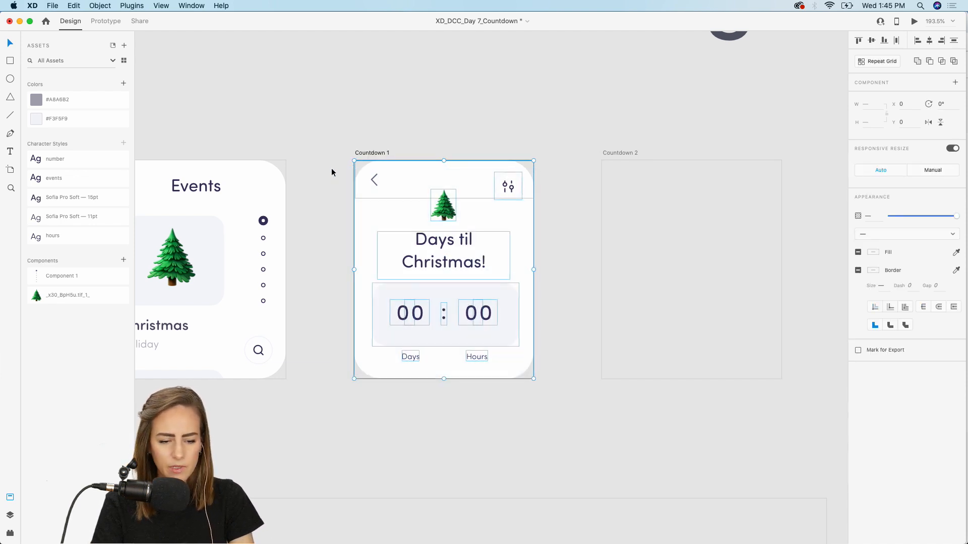
{"action": "scroll", "coordinate": [332, 173], "scroll_direction": "right", "scroll_amount": 2}
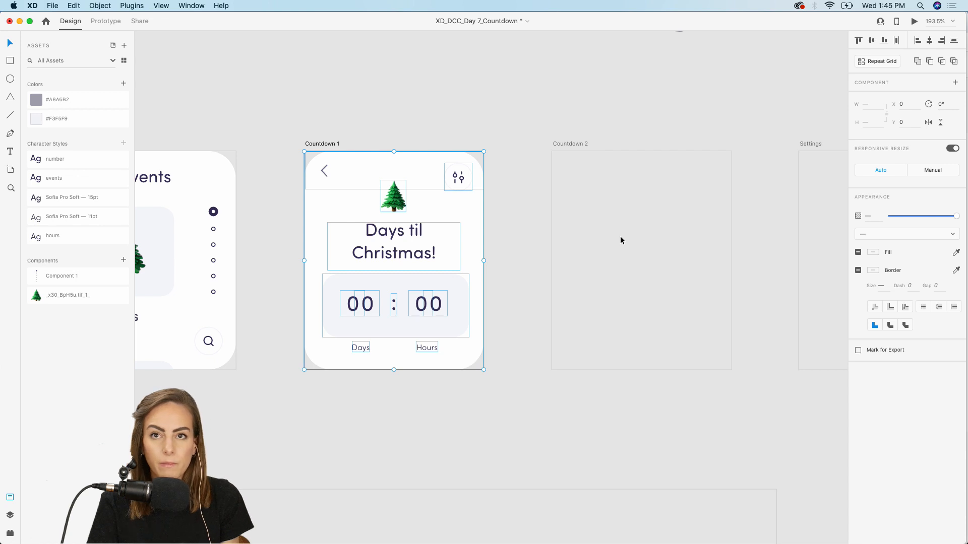
{"action": "left_click", "coordinate": [646, 233]}
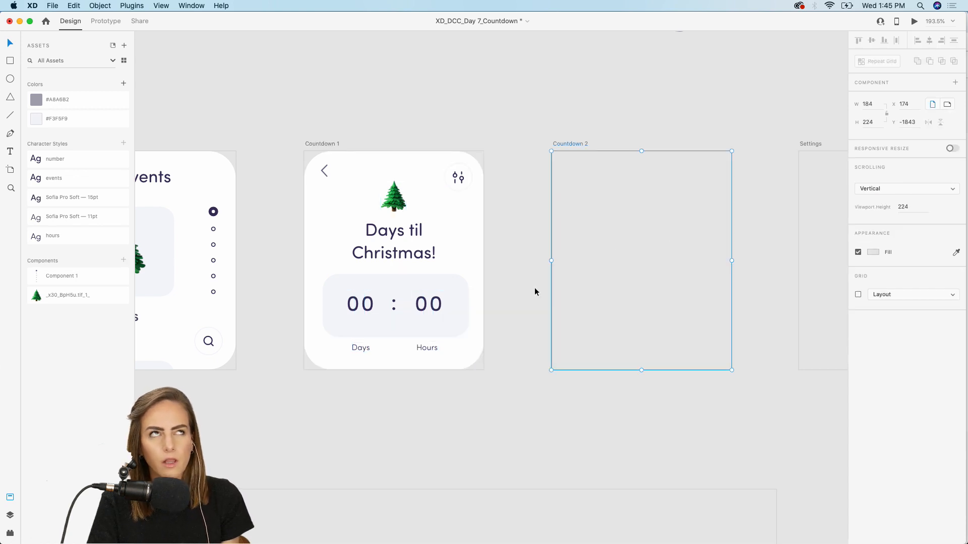
{"action": "left_click", "coordinate": [416, 241]}
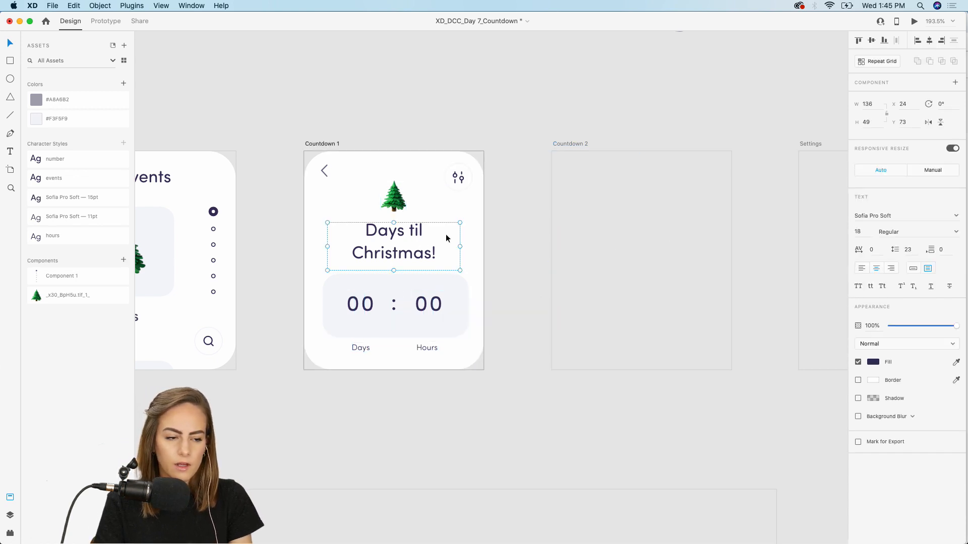
{"action": "left_click", "coordinate": [256, 120]}
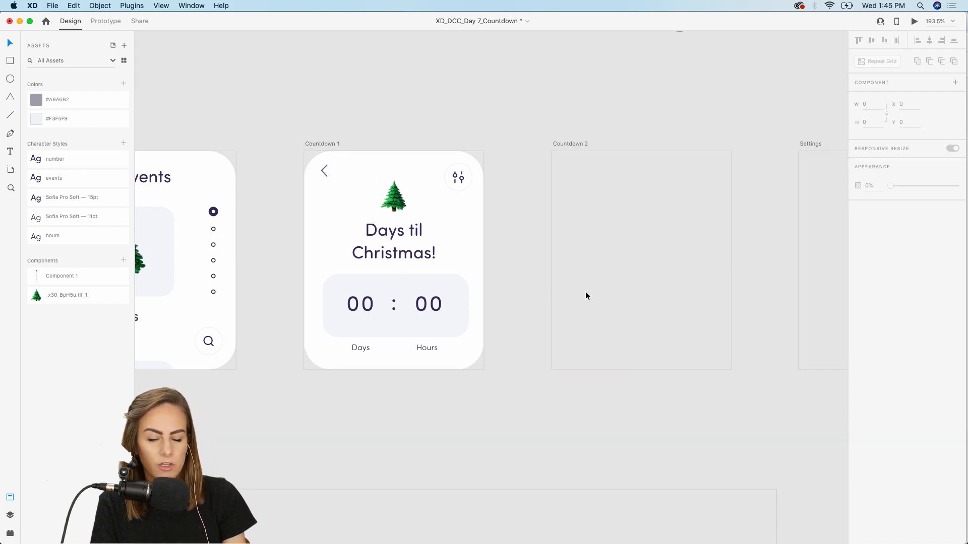
Copy all of the Countdown 1 artboard's content and paste it onto the empty Countdown 2 artboard
{"action": "scroll", "coordinate": [585, 295], "scroll_direction": "up", "scroll_amount": 5}
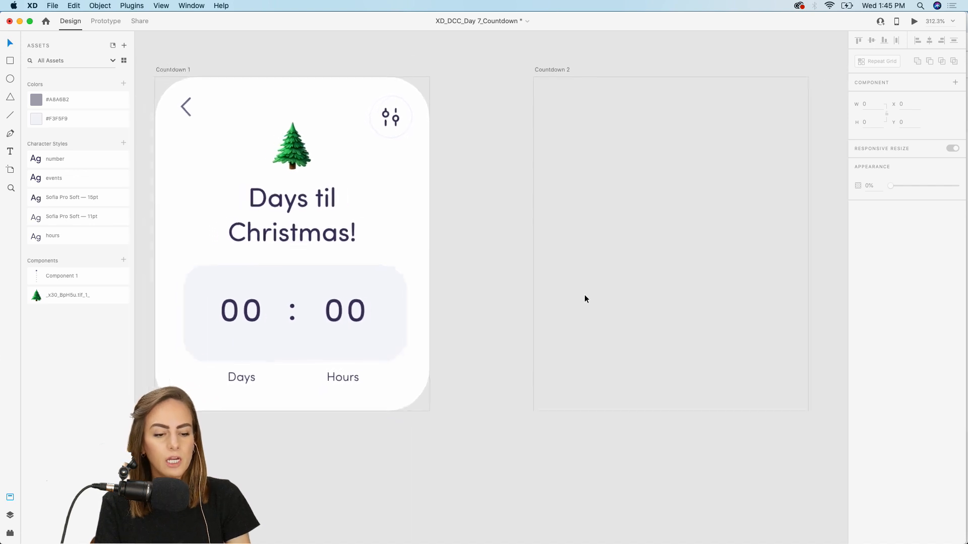
{"action": "scroll", "coordinate": [584, 299], "scroll_direction": "down", "scroll_amount": 2}
{"action": "left_click_drag", "start_coordinate": [448, 429], "coordinate": [207, 112]}
{"action": "left_click", "coordinate": [679, 195]}
{"action": "scroll", "coordinate": [678, 195], "scroll_direction": "right", "scroll_amount": 1}
{"action": "key", "text": "super+v"}
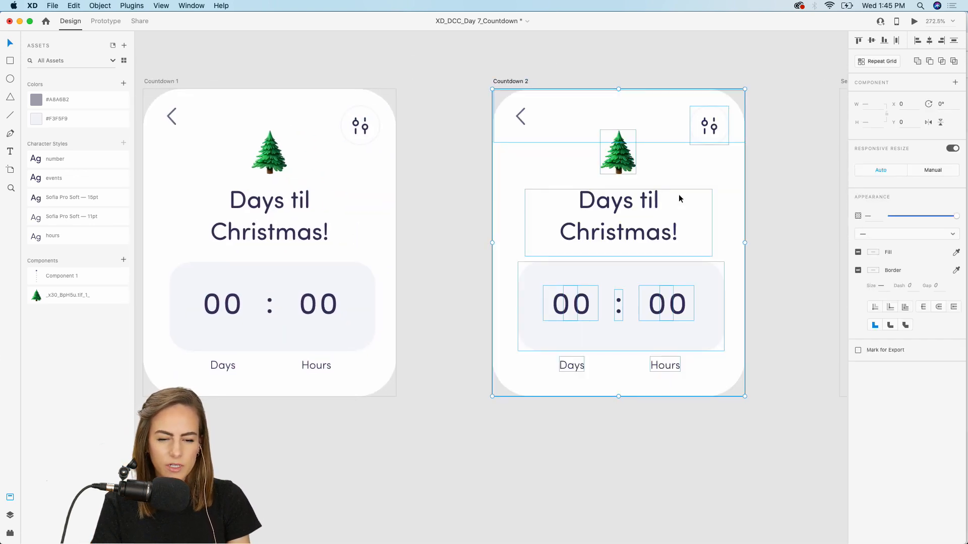
{"action": "left_click", "coordinate": [458, 265]}
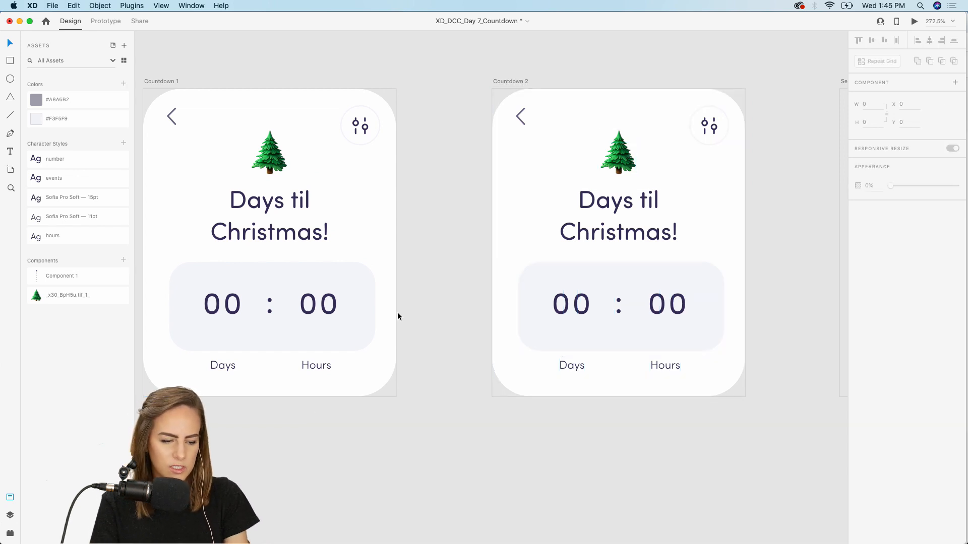
{"action": "left_click", "coordinate": [10, 517]}
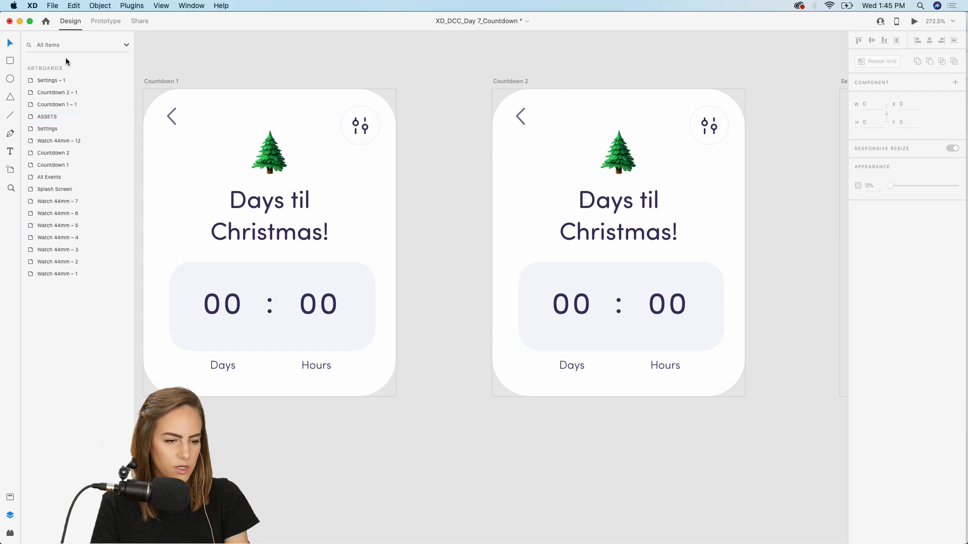
{"action": "left_click", "coordinate": [322, 204]}
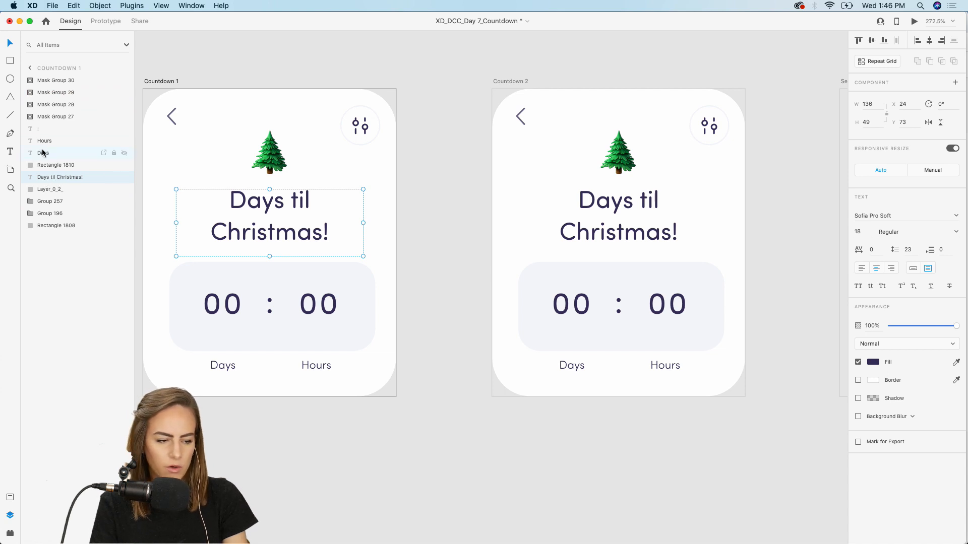
{"action": "left_click", "coordinate": [9, 497]}
{"action": "left_click", "coordinate": [409, 491]}
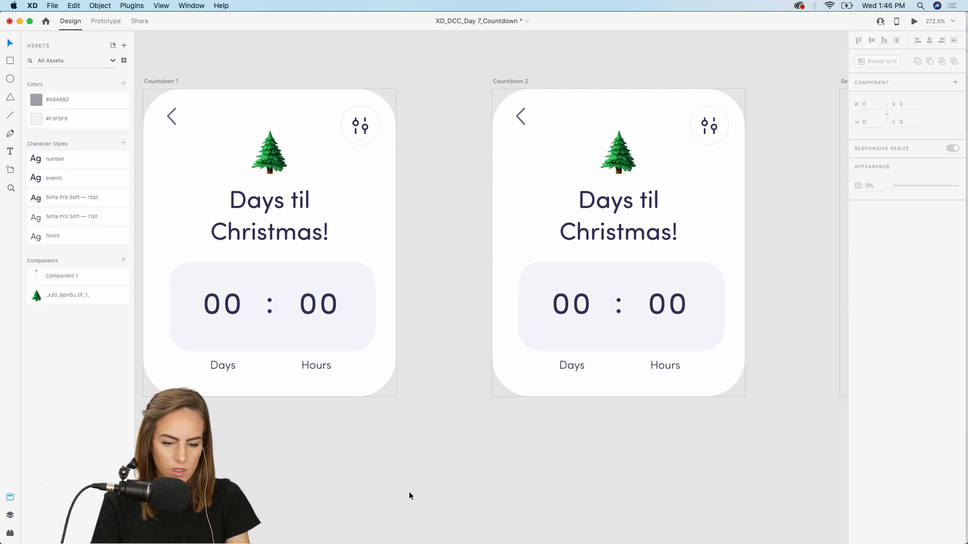
{"action": "scroll", "coordinate": [409, 492], "scroll_direction": "down", "scroll_amount": 5}
{"action": "scroll", "coordinate": [551, 367], "scroll_direction": "down", "scroll_amount": 2}
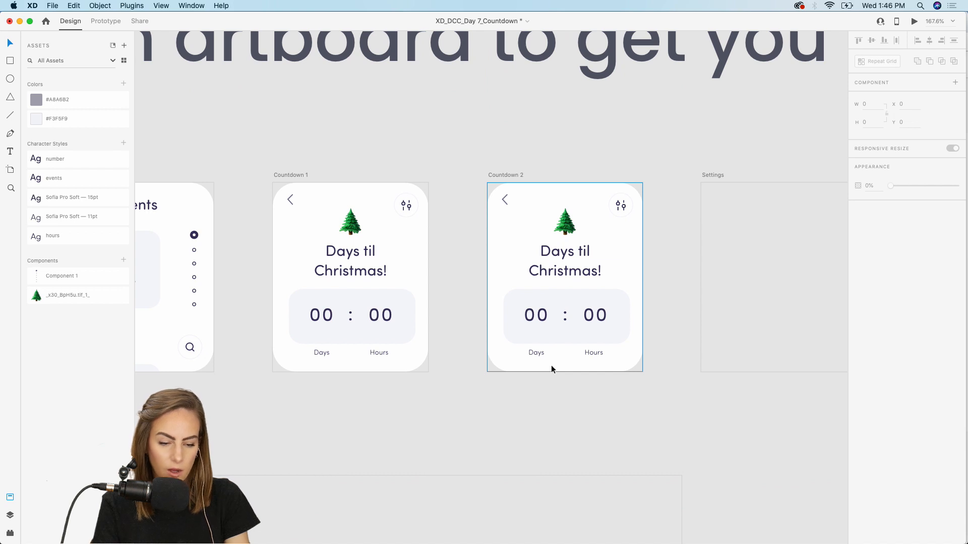
Set Countdown 1's Days counter to 14 by shifting the masked ones column to Y 39 and the tens column to Y 120
{"action": "scroll", "coordinate": [551, 368], "scroll_direction": "up", "scroll_amount": 4}
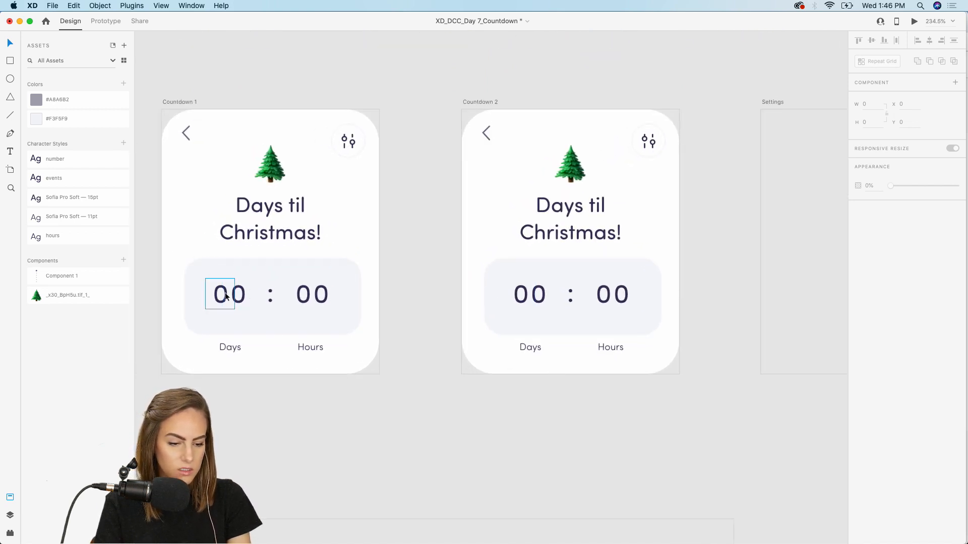
{"action": "scroll", "coordinate": [224, 295], "scroll_direction": "left", "scroll_amount": 2}
{"action": "left_click", "coordinate": [270, 289]}
{"action": "left_click_drag", "start_coordinate": [271, 289], "coordinate": [267, 158]}
{"action": "scroll", "coordinate": [261, 204], "scroll_direction": "up", "scroll_amount": 5}
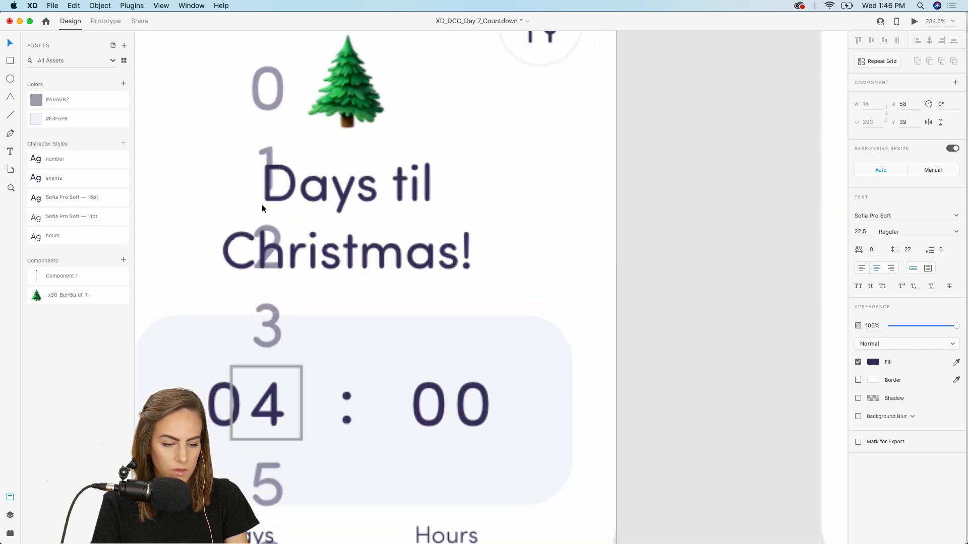
{"action": "left_click", "coordinate": [336, 295]}
{"action": "left_click_drag", "start_coordinate": [336, 295], "coordinate": [344, 223]}
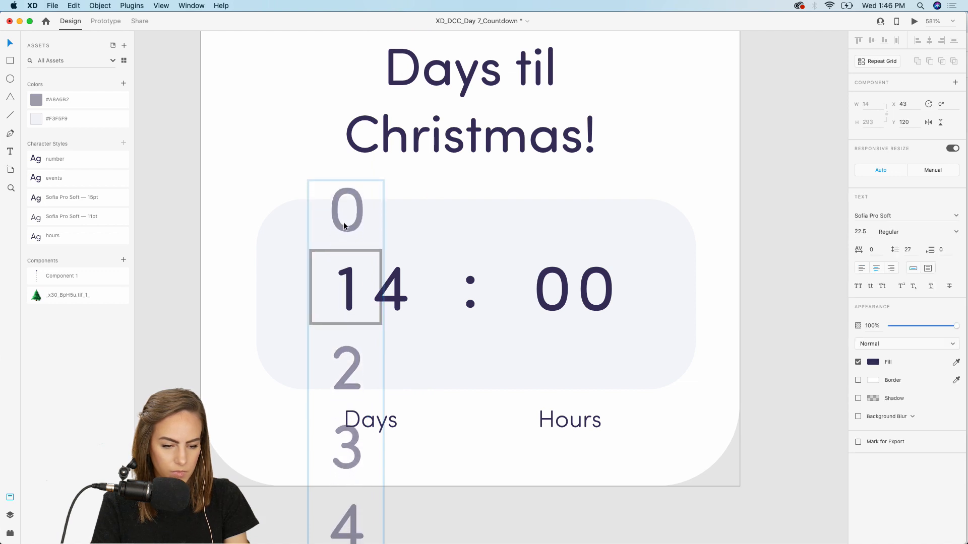
{"action": "scroll", "coordinate": [343, 222], "scroll_direction": "down", "scroll_amount": 5}
{"action": "left_click", "coordinate": [473, 324]}
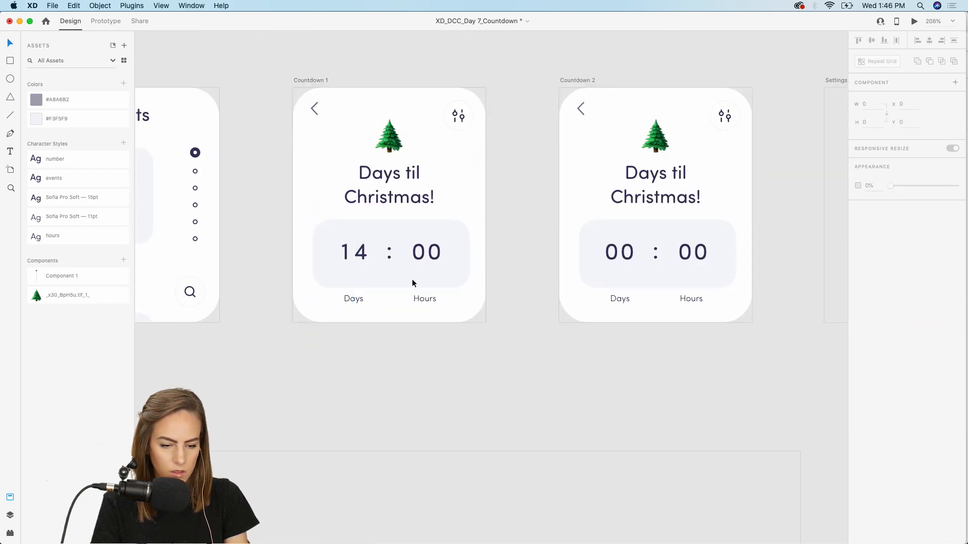
Replace all content on the Countdown 2 artboard with a copy of Countdown 1's content
{"action": "left_click_drag", "start_coordinate": [773, 379], "coordinate": [537, 108]}
{"action": "key", "text": "Delete"}
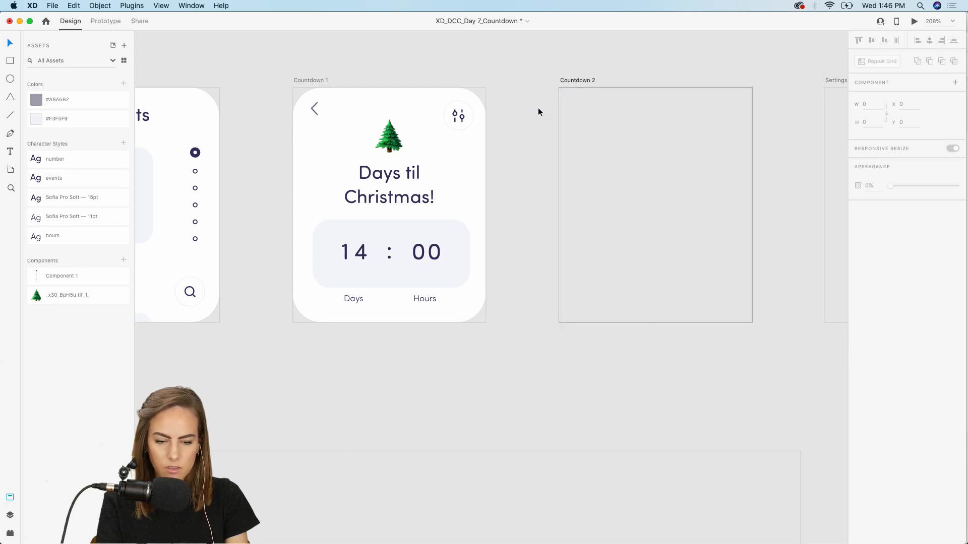
{"action": "left_click_drag", "start_coordinate": [500, 347], "coordinate": [289, 86]}
{"action": "key", "text": "super+c"}
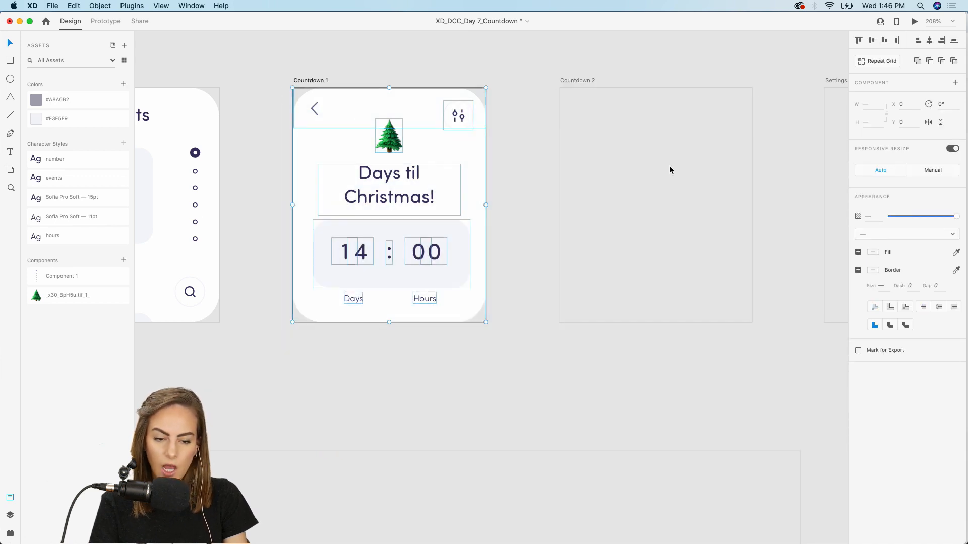
{"action": "left_click", "coordinate": [669, 167]}
{"action": "scroll", "coordinate": [669, 166], "scroll_direction": "right", "scroll_amount": 3}
{"action": "key", "text": "super+v"}
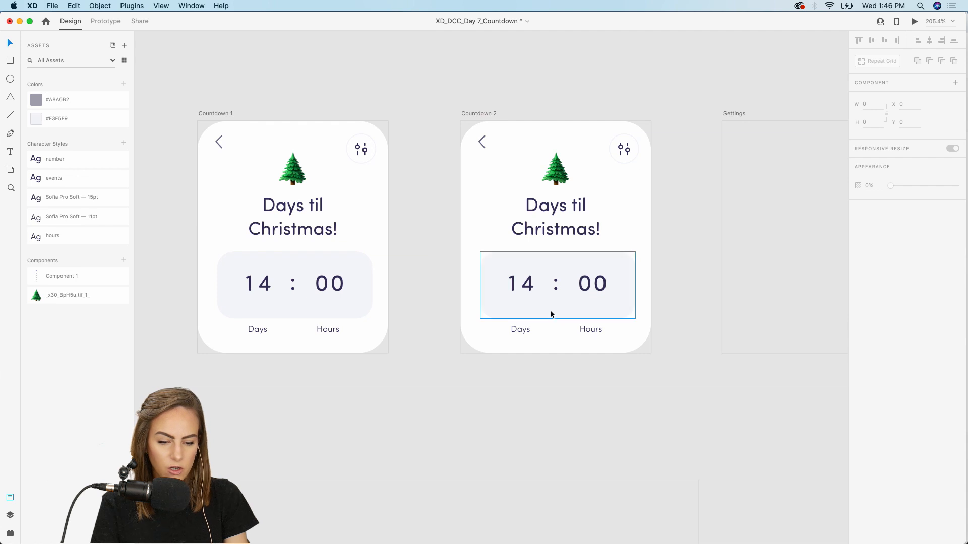
Link the Countdown 1 artboard to Countdown 2 as a prototype interaction with a Tap trigger and Auto-Animate action
{"action": "scroll", "coordinate": [550, 313], "scroll_direction": "up", "scroll_amount": 5}
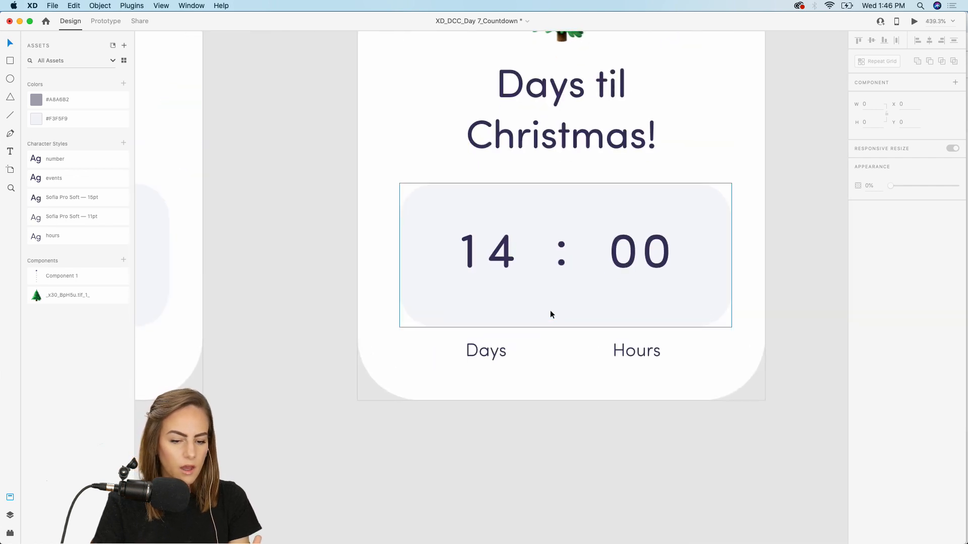
{"action": "left_click", "coordinate": [105, 20]}
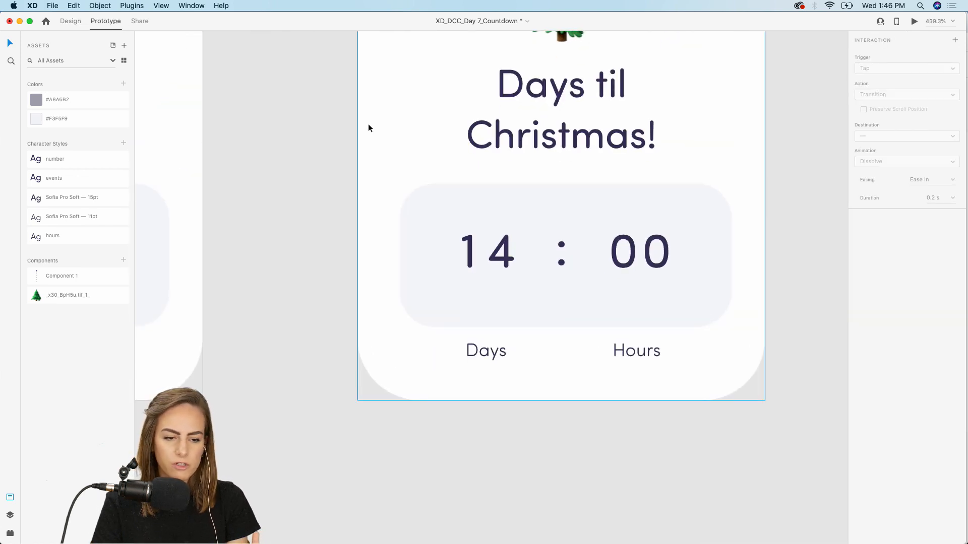
{"action": "scroll", "coordinate": [368, 137], "scroll_direction": "down", "scroll_amount": 5}
{"action": "scroll", "coordinate": [368, 137], "scroll_direction": "left", "scroll_amount": 3}
{"action": "scroll", "coordinate": [368, 138], "scroll_direction": "up", "scroll_amount": 2}
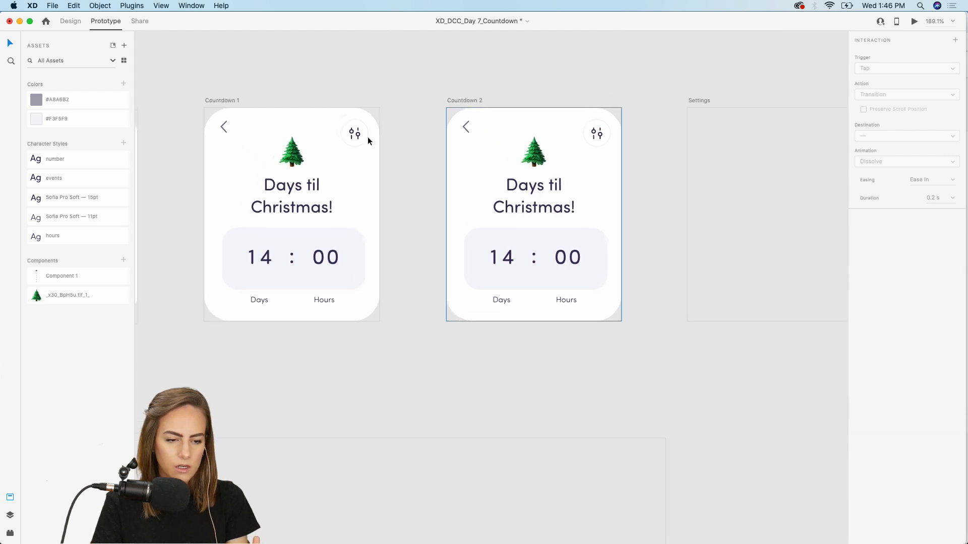
{"action": "left_click", "coordinate": [223, 104]}
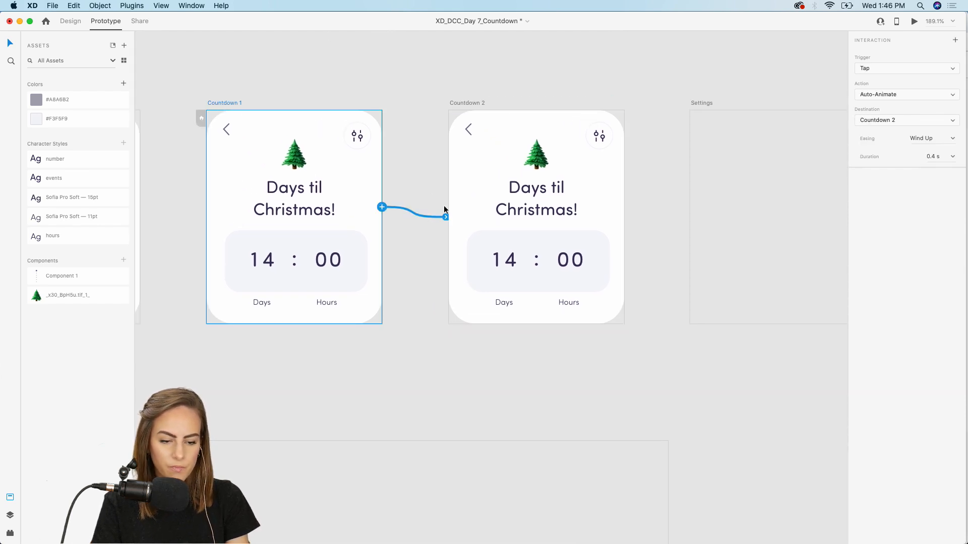
{"action": "left_click_drag", "start_coordinate": [447, 217], "coordinate": [468, 250]}
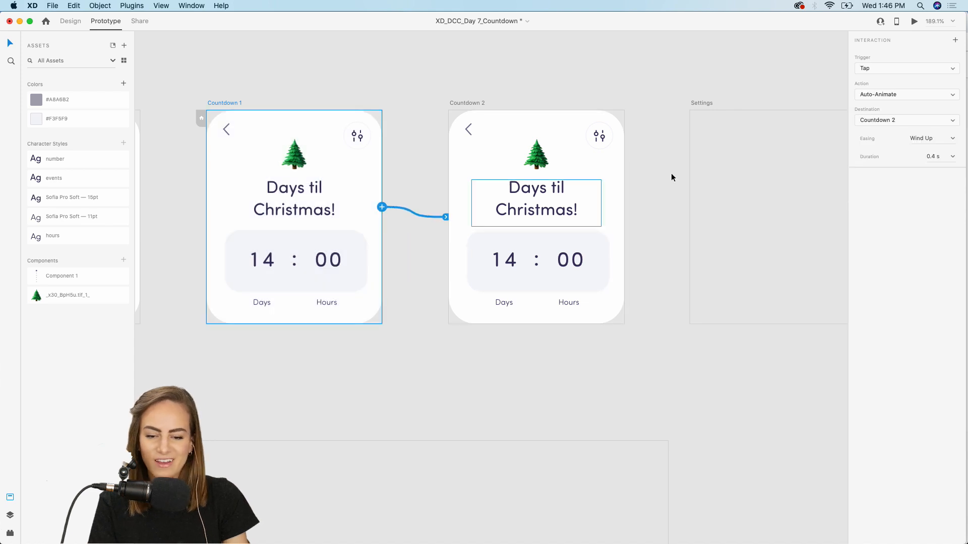
{"action": "left_click", "coordinate": [888, 68]}
{"action": "left_click", "coordinate": [903, 52]}
{"action": "left_click", "coordinate": [880, 99]}
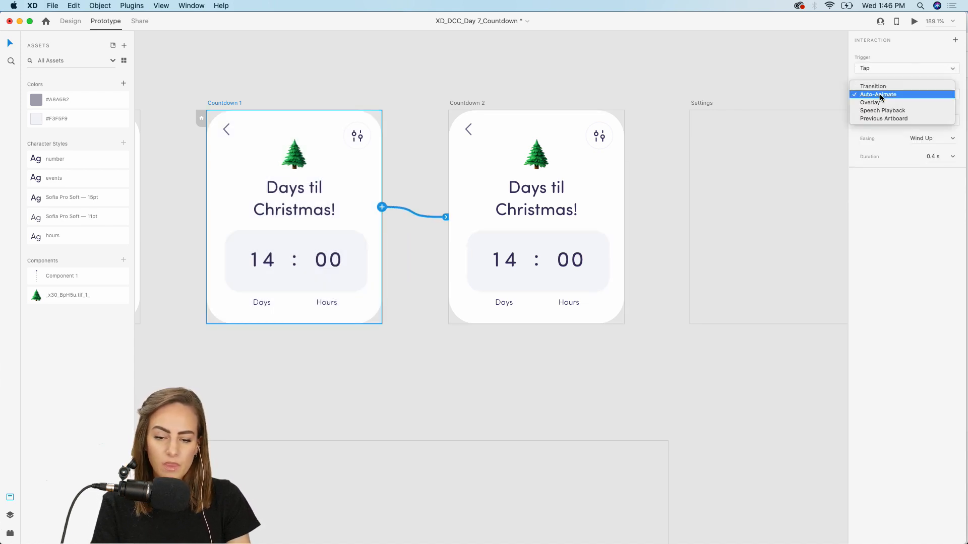
{"action": "left_click", "coordinate": [881, 96]}
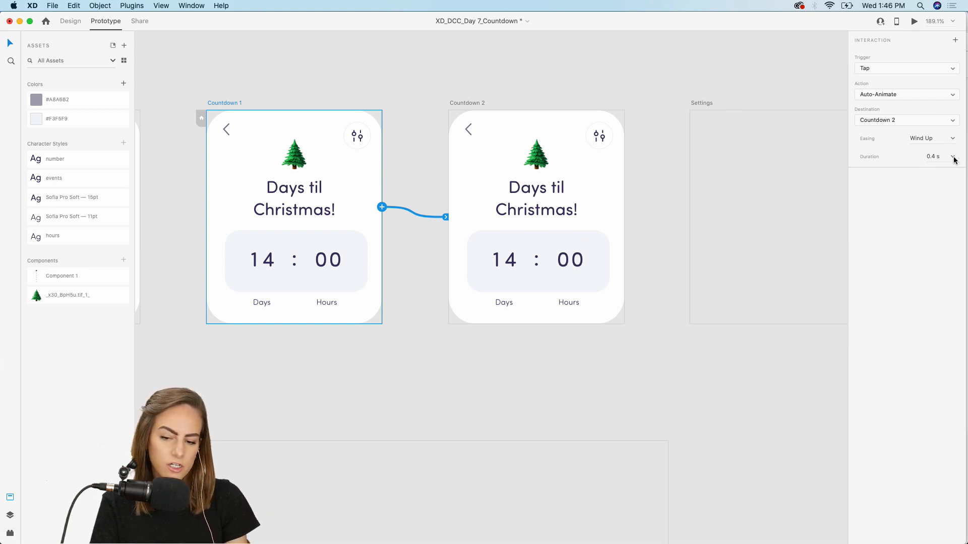
{"action": "left_click", "coordinate": [622, 80]}
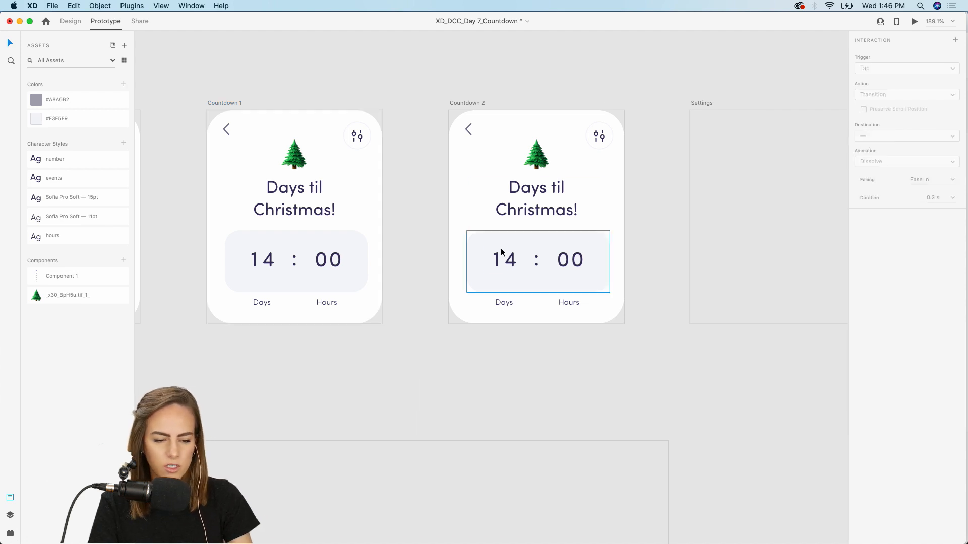
Shift the masked ones-digit column on Countdown 2 down one digit so Days reads 13
{"action": "scroll", "coordinate": [507, 256], "scroll_direction": "up", "scroll_amount": 2}
{"action": "left_click", "coordinate": [512, 265]}
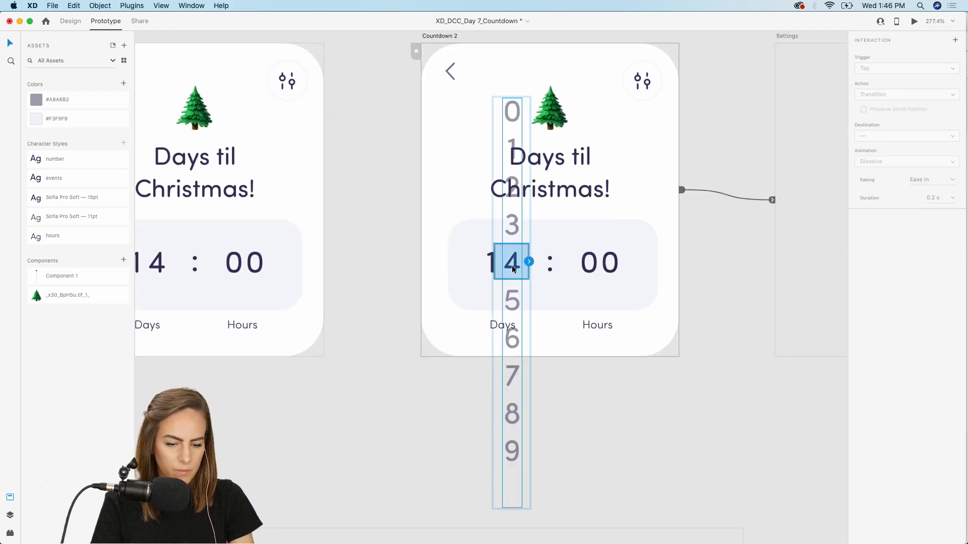
{"action": "left_click_drag", "start_coordinate": [513, 269], "coordinate": [513, 303]}
{"action": "left_click", "coordinate": [630, 393]}
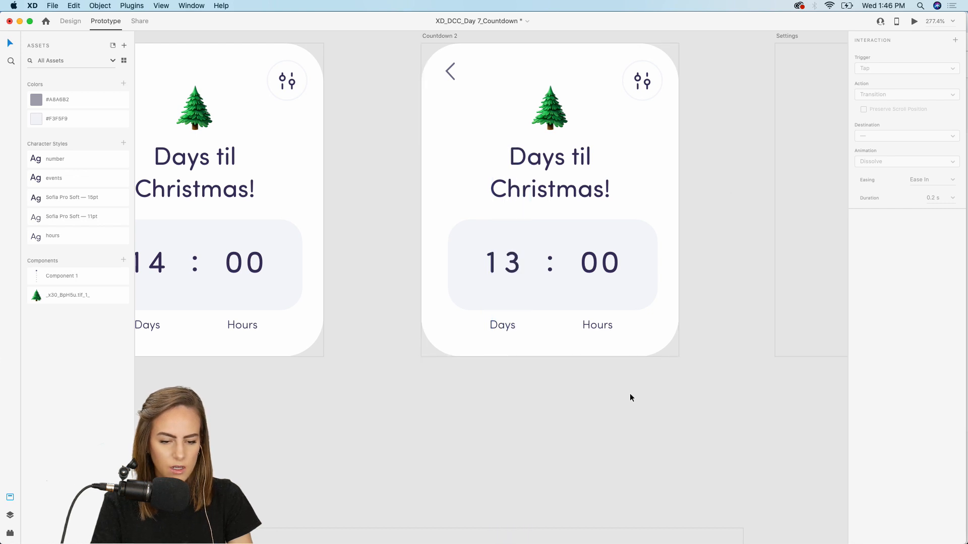
Return to design mode and copy all of Countdown 2's content onto the empty Settings artboard
{"action": "scroll", "coordinate": [630, 393], "scroll_direction": "down", "scroll_amount": 3}
{"action": "key", "text": "ctrl+Tab"}
{"action": "left_click_drag", "start_coordinate": [658, 396], "coordinate": [531, 222]}
{"action": "key", "text": "super+c"}
{"action": "scroll", "coordinate": [529, 223], "scroll_direction": "right", "scroll_amount": 5}
{"action": "left_click", "coordinate": [576, 262]}
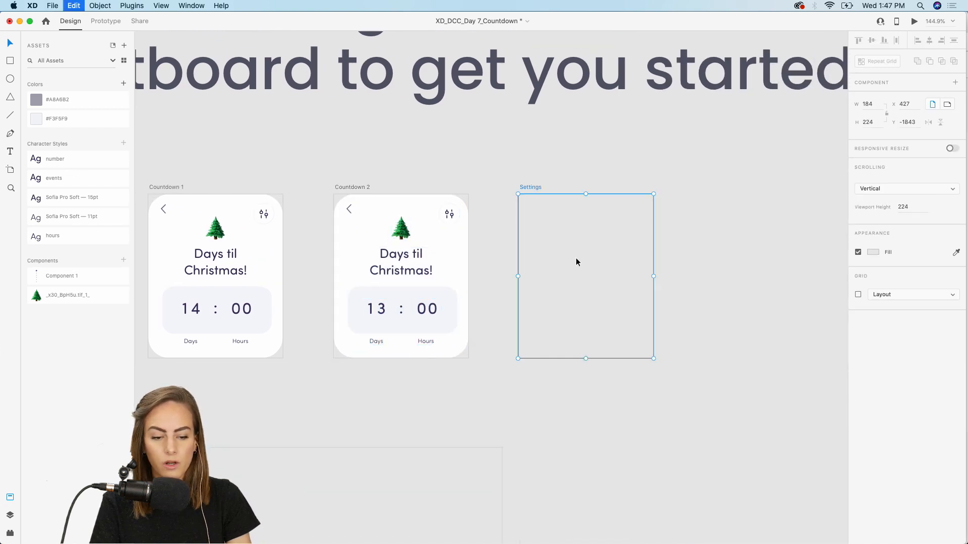
{"action": "key", "text": "super+v"}
{"action": "left_click", "coordinate": [685, 282]}
Shift the masked ones-digit column on the Settings artboard down to Y 93 so Days reads 12
{"action": "scroll", "coordinate": [606, 299], "scroll_direction": "up", "scroll_amount": 3}
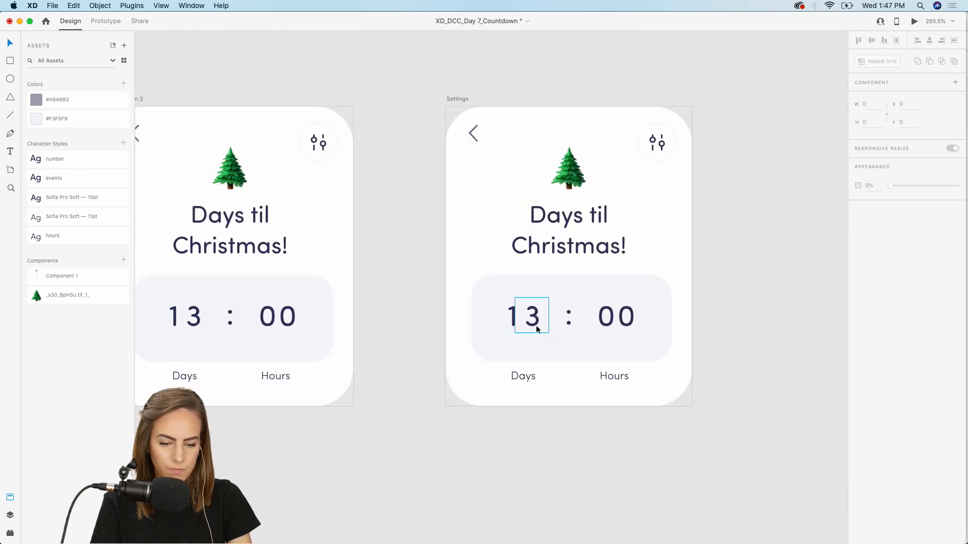
{"action": "double_click", "coordinate": [536, 325]}
{"action": "left_click_drag", "start_coordinate": [531, 322], "coordinate": [534, 357]}
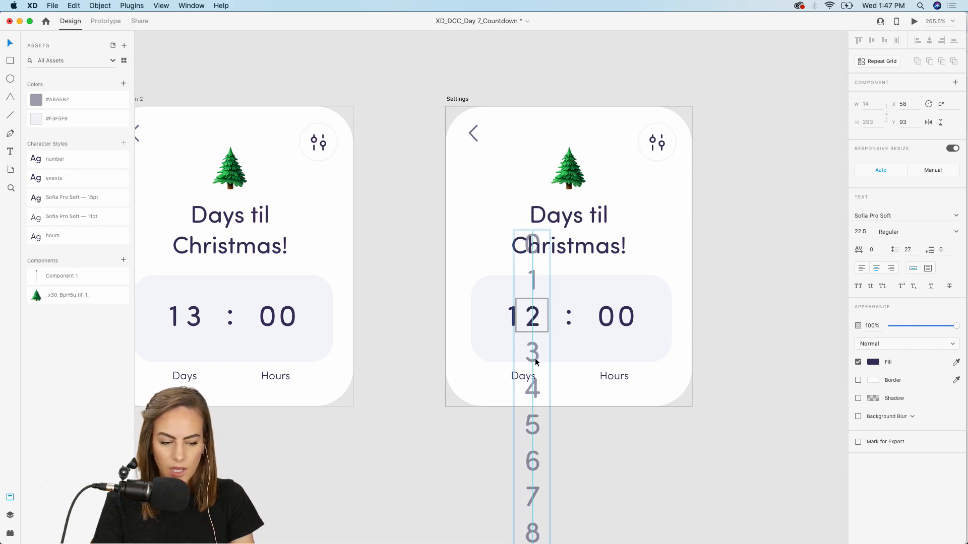
{"action": "left_click", "coordinate": [691, 463]}
Rename the Settings artboard as "Countdown 3"
{"action": "key", "text": "super+0"}
{"action": "left_click", "coordinate": [560, 256]}
{"action": "double_click", "coordinate": [562, 256]}
{"action": "type", "text": "Countdown 3"}
{"action": "key", "text": "Return"}
Duplicate the Countdown 3 artboard and move the copy's masked ones-digit column to Y 120 so Days reads 11
{"action": "key", "text": "super+d"}
{"action": "scroll", "coordinate": [613, 232], "scroll_direction": "right", "scroll_amount": 5}
{"action": "left_click", "coordinate": [613, 248]}
{"action": "scroll", "coordinate": [433, 277], "scroll_direction": "up", "scroll_amount": 5}
{"action": "double_click", "coordinate": [454, 358]}
{"action": "left_click_drag", "start_coordinate": [454, 358], "coordinate": [452, 407]}
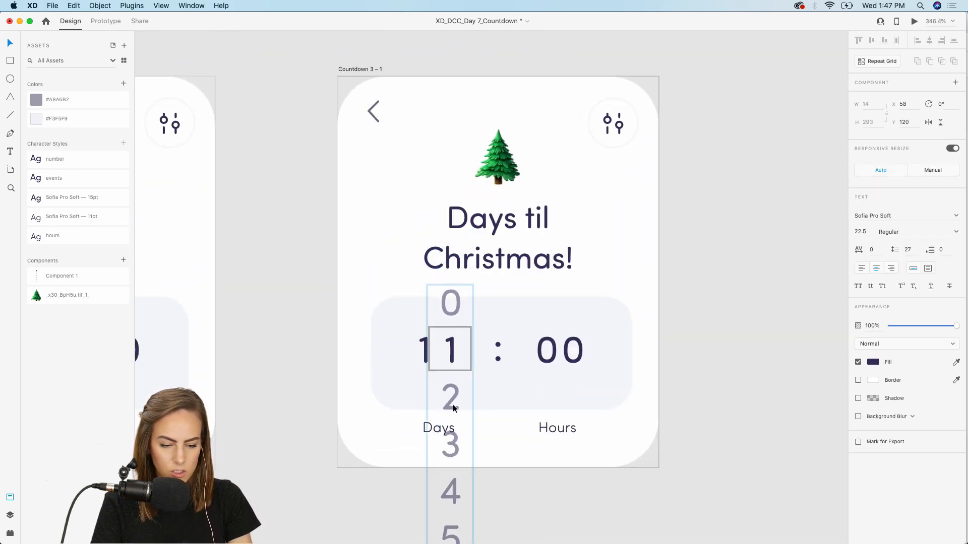
{"action": "scroll", "coordinate": [709, 403], "scroll_direction": "left", "scroll_amount": 6}
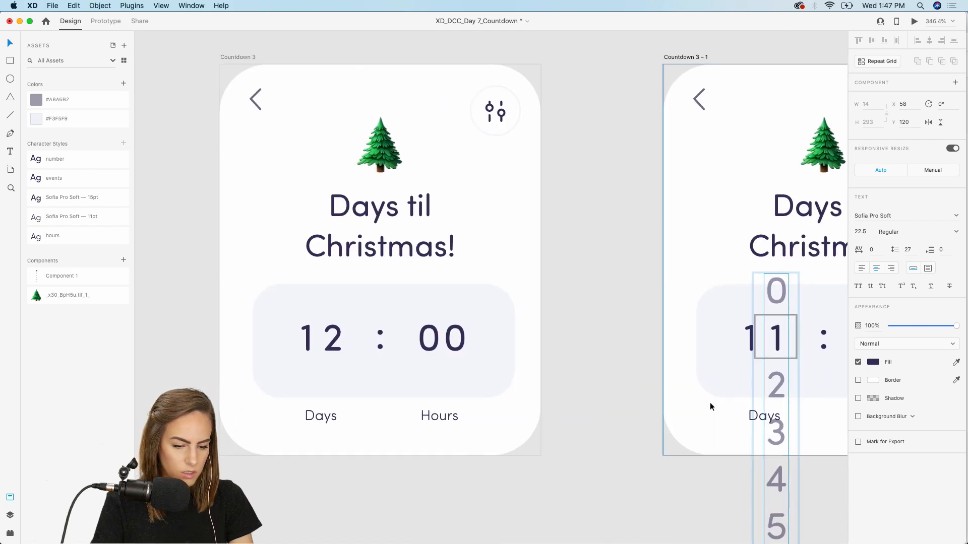
{"action": "scroll", "coordinate": [710, 402], "scroll_direction": "right", "scroll_amount": 5}
{"action": "left_click", "coordinate": [752, 440]}
{"action": "scroll", "coordinate": [753, 440], "scroll_direction": "down", "scroll_amount": 3}
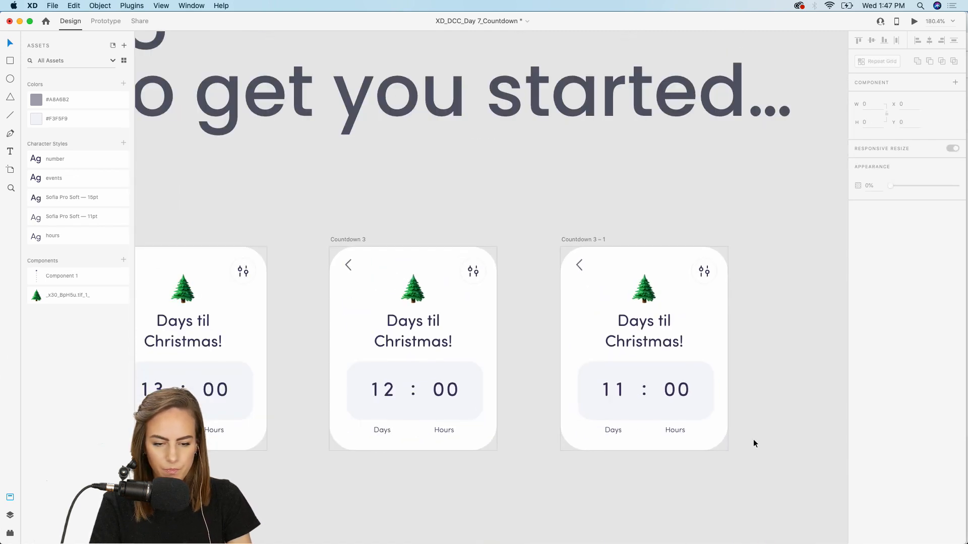
Duplicate the 11-day countdown artboard and move the copy's masked ones-digit column to Y 147 so Days reads 10
{"action": "left_click", "coordinate": [569, 240]}
{"action": "scroll", "coordinate": [570, 240], "scroll_direction": "right", "scroll_amount": 3}
{"action": "scroll", "coordinate": [569, 239], "scroll_direction": "down", "scroll_amount": 1}
{"action": "key", "text": "super+c"}
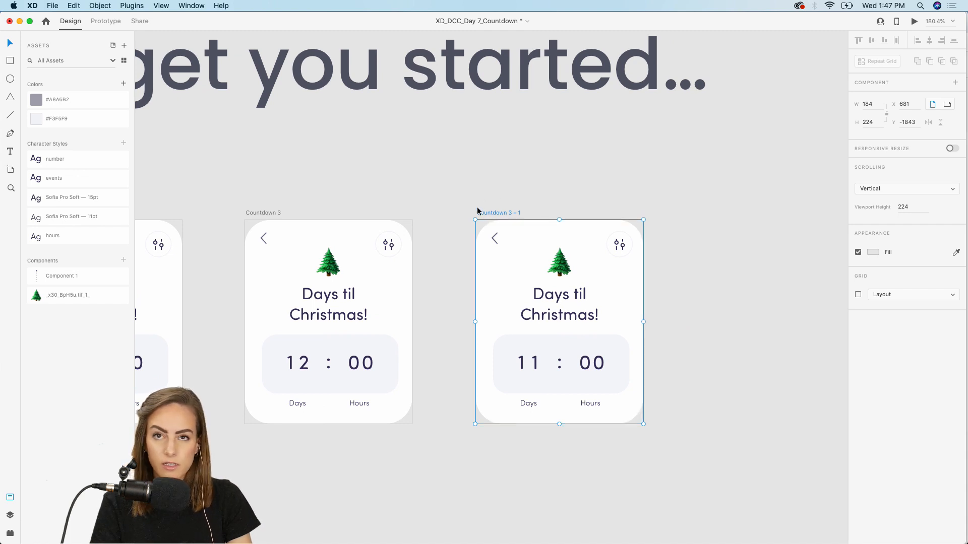
{"action": "left_click", "coordinate": [549, 240]}
{"action": "left_click", "coordinate": [487, 214]}
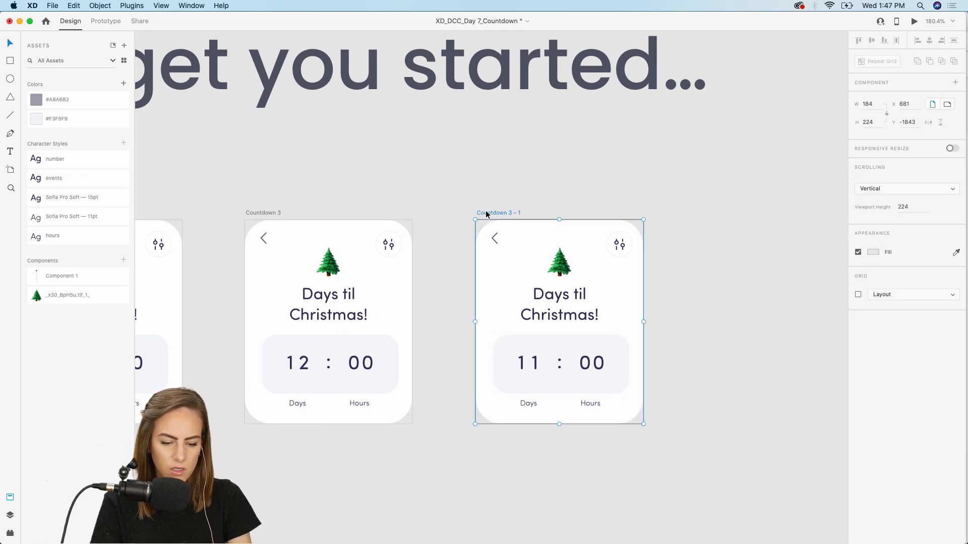
{"action": "key", "text": "super+d"}
{"action": "key", "text": "super+3"}
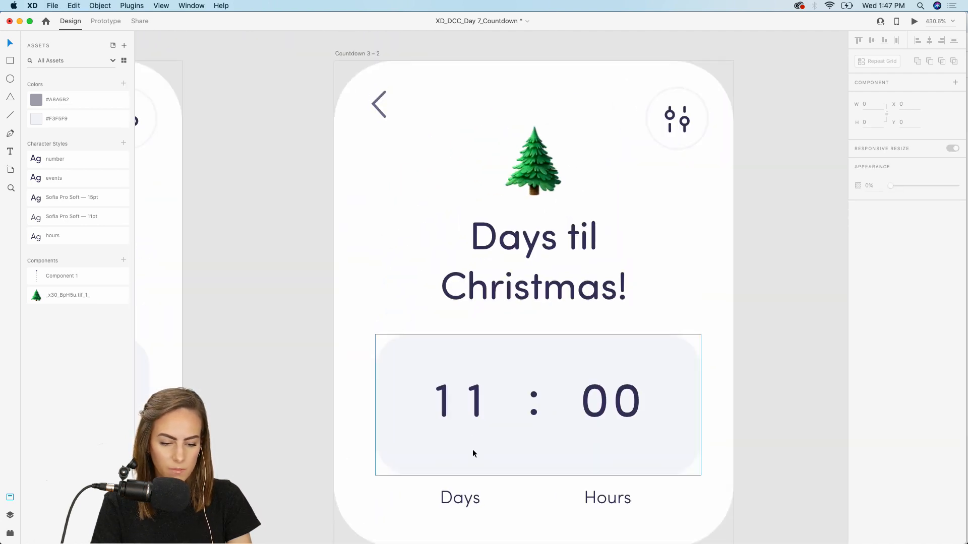
{"action": "double_click", "coordinate": [473, 401]}
{"action": "double_click", "coordinate": [475, 395]}
{"action": "left_click_drag", "start_coordinate": [475, 395], "coordinate": [475, 455]}
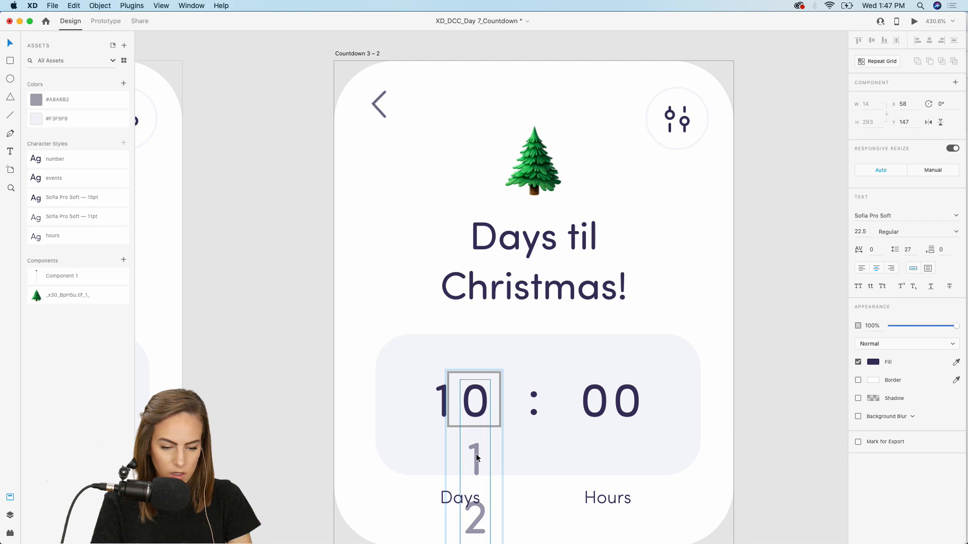
In prototype mode, link the Christmas event tile on the All Events artboard to Countdown 1
{"action": "scroll", "coordinate": [476, 455], "scroll_direction": "down", "scroll_amount": 5}
{"action": "scroll", "coordinate": [475, 453], "scroll_direction": "left", "scroll_amount": 5}
{"action": "scroll", "coordinate": [476, 454], "scroll_direction": "left", "scroll_amount": 6}
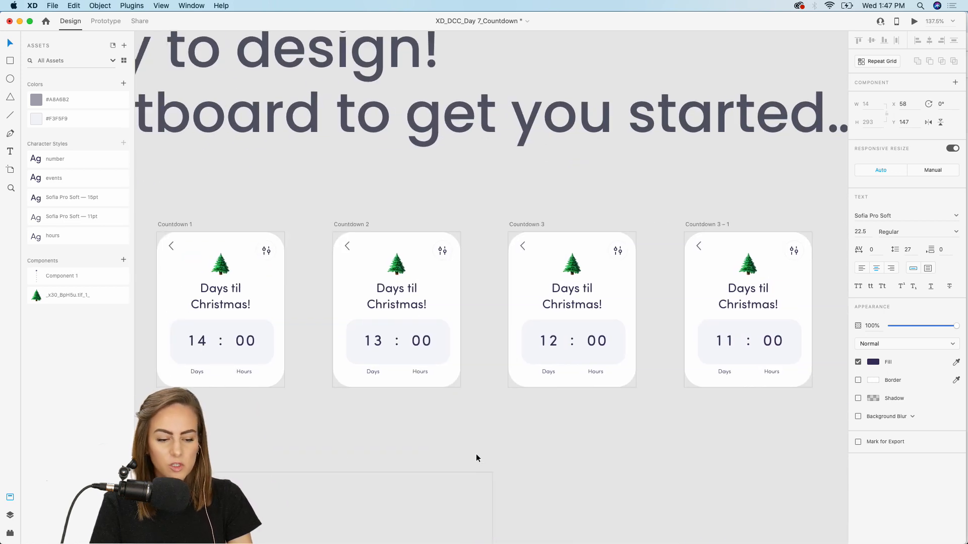
{"action": "scroll", "coordinate": [335, 449], "scroll_direction": "left", "scroll_amount": 8}
{"action": "scroll", "coordinate": [553, 378], "scroll_direction": "right", "scroll_amount": 3}
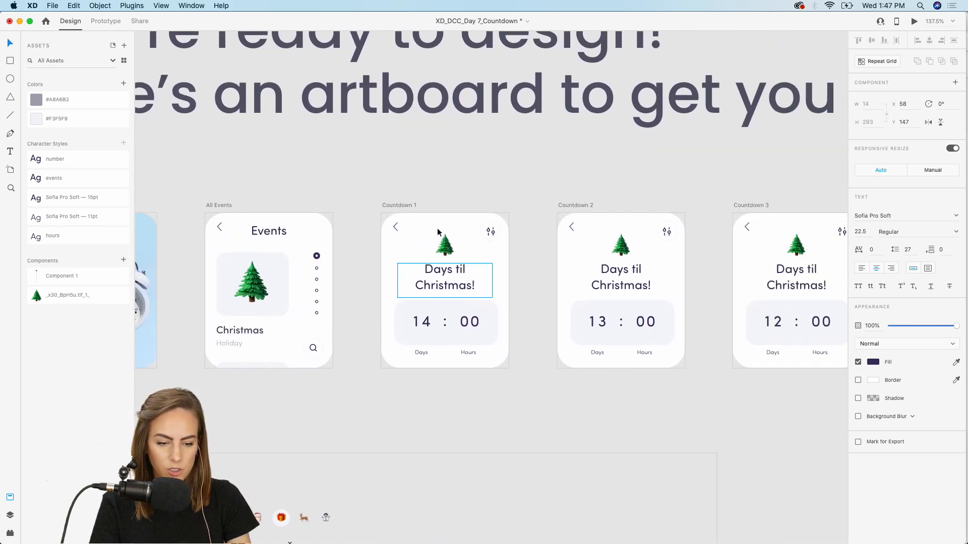
{"action": "left_click", "coordinate": [107, 22]}
{"action": "left_click", "coordinate": [392, 204]}
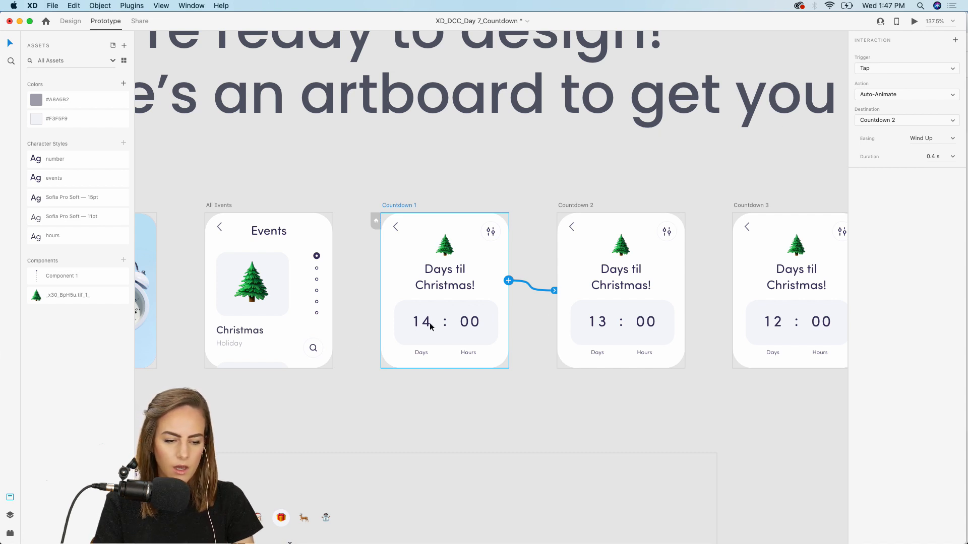
{"action": "left_click", "coordinate": [254, 275]}
{"action": "double_click", "coordinate": [254, 274]}
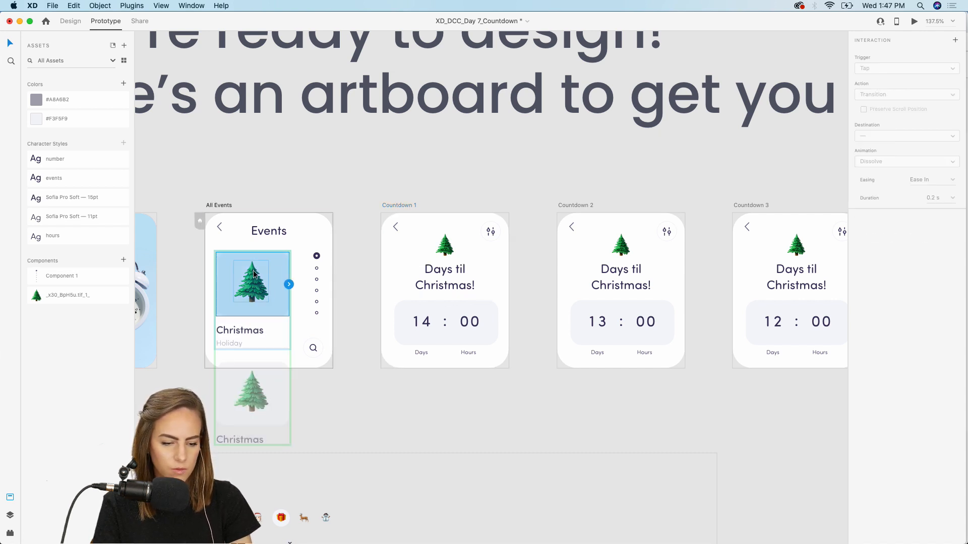
{"action": "left_click_drag", "start_coordinate": [289, 285], "coordinate": [433, 282]}
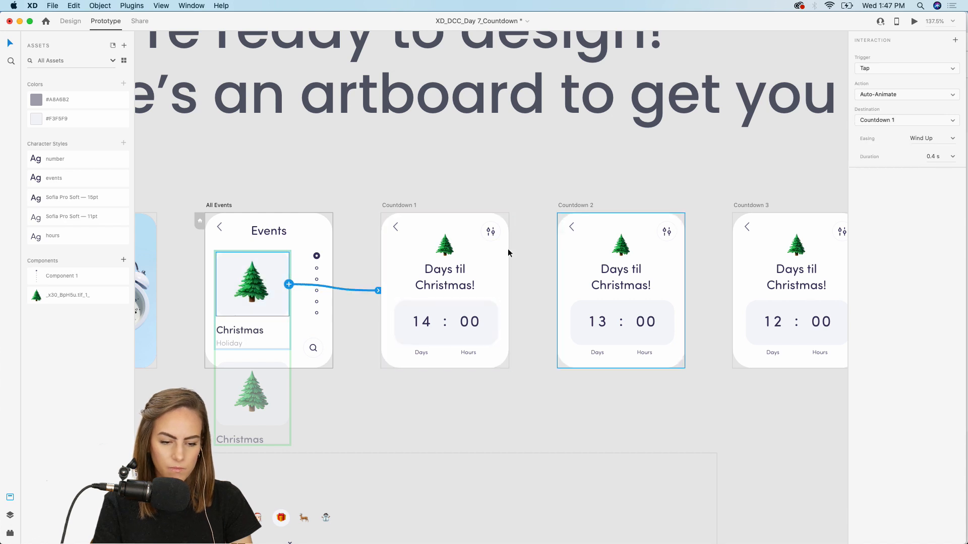
Change the Christmas tile link's action to Transition
{"action": "scroll", "coordinate": [380, 257], "scroll_direction": "left", "scroll_amount": 10}
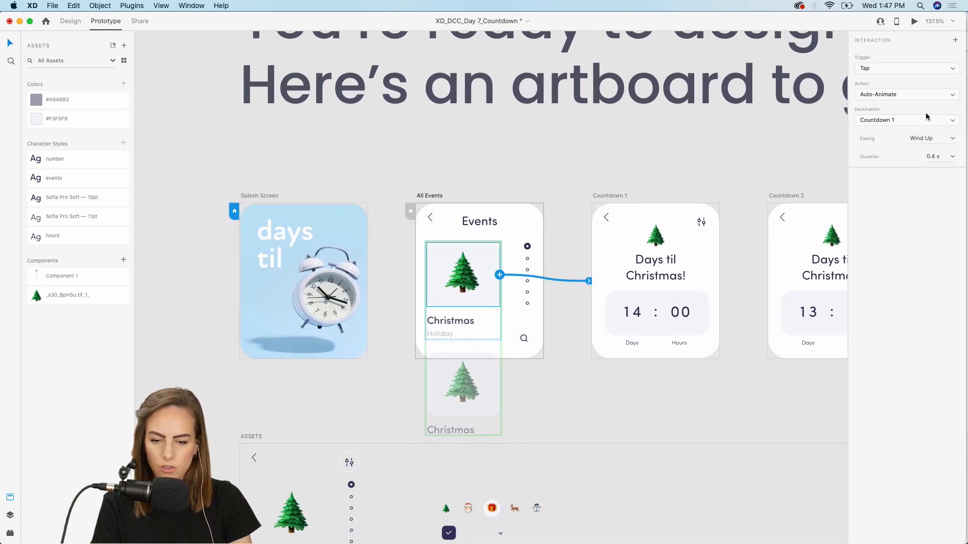
{"action": "left_click", "coordinate": [905, 95]}
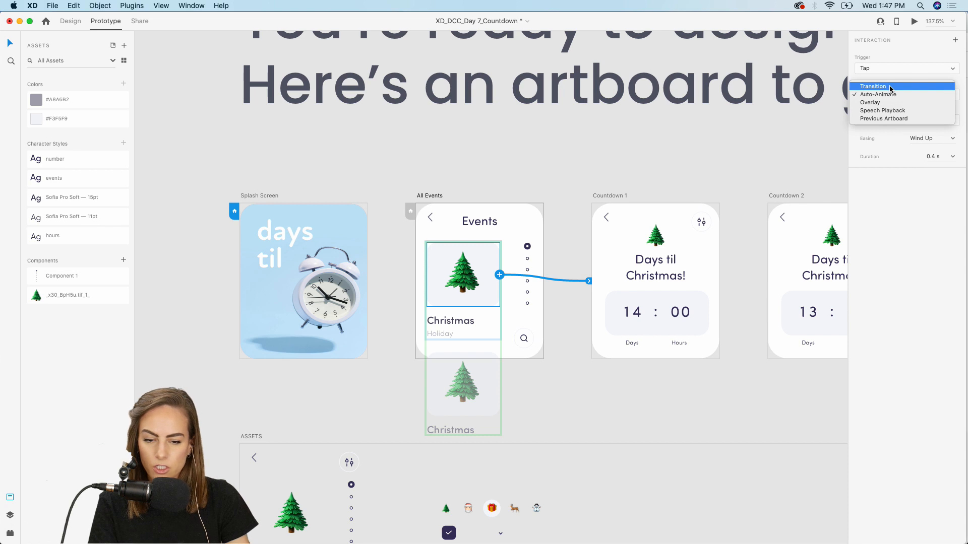
{"action": "left_click", "coordinate": [891, 87]}
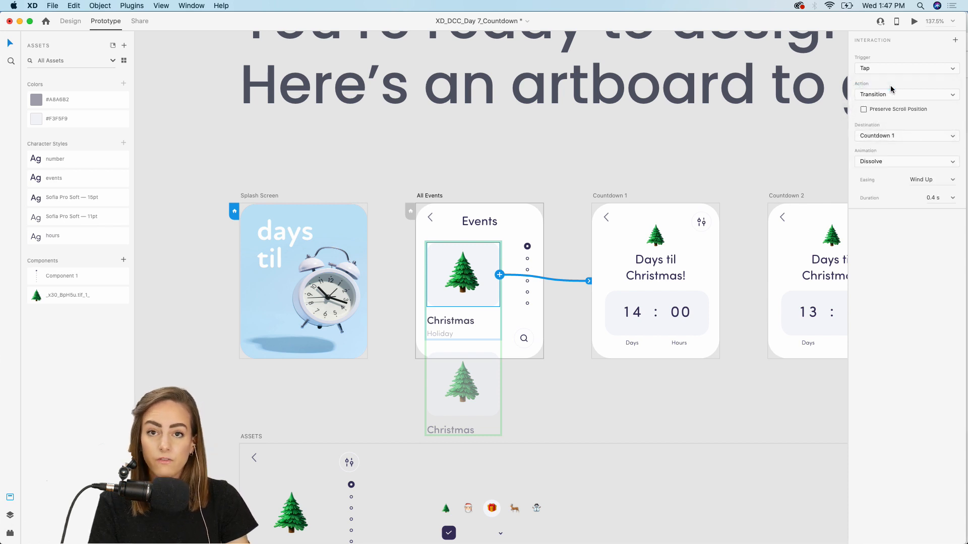
Link the clock image on the Splash Screen artboard to the All Events artboard
{"action": "left_click", "coordinate": [313, 282]}
{"action": "left_click_drag", "start_coordinate": [367, 281], "coordinate": [429, 285]}
{"action": "left_click", "coordinate": [715, 154]}
Link the Countdown 3 artboard to Countdown 3 – 1, and Countdown 3 – 1 to Countdown 3 – 2
{"action": "scroll", "coordinate": [716, 154], "scroll_direction": "right", "scroll_amount": 8}
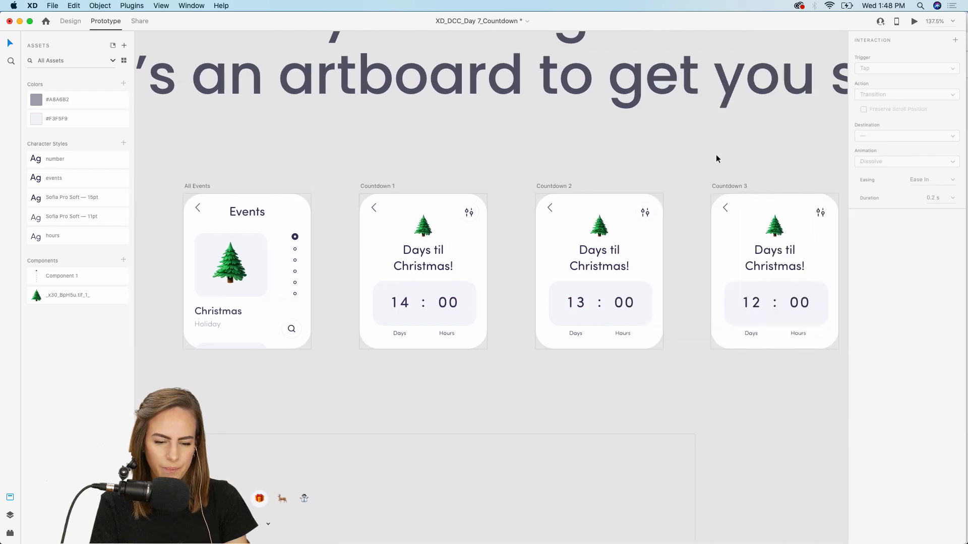
{"action": "scroll", "coordinate": [716, 156], "scroll_direction": "right", "scroll_amount": 2}
{"action": "scroll", "coordinate": [401, 188], "scroll_direction": "down", "scroll_amount": 5}
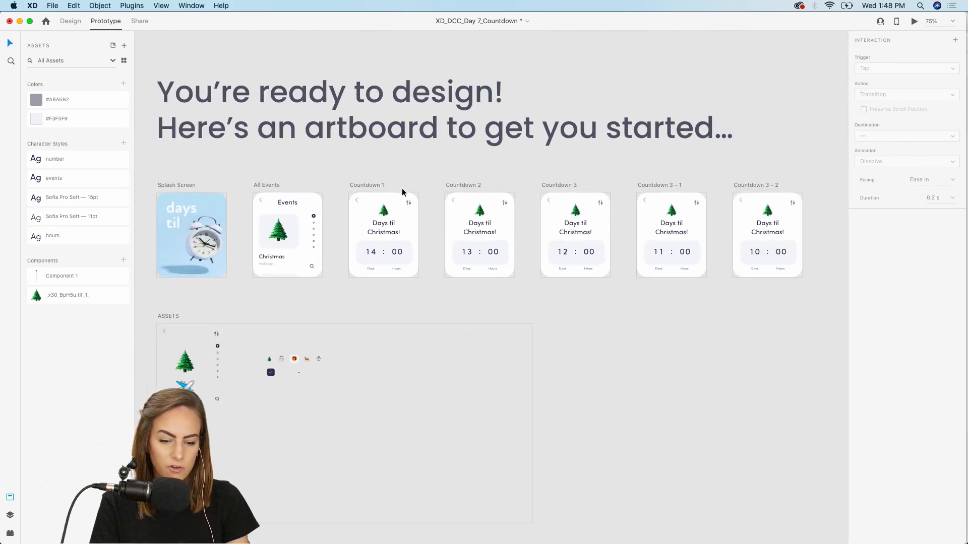
{"action": "scroll", "coordinate": [401, 188], "scroll_direction": "right", "scroll_amount": 3}
{"action": "left_click_drag", "start_coordinate": [749, 315], "coordinate": [358, 190]}
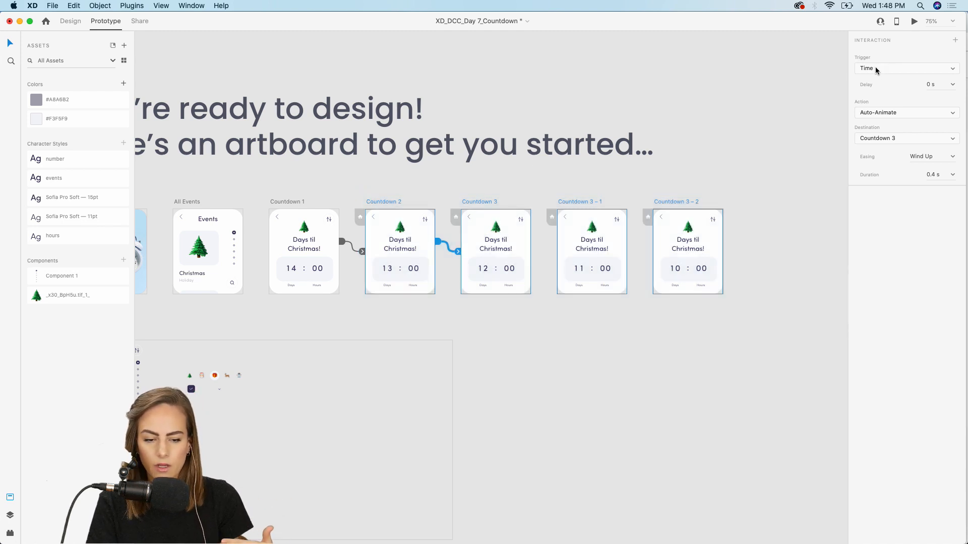
{"action": "left_click", "coordinate": [527, 189]}
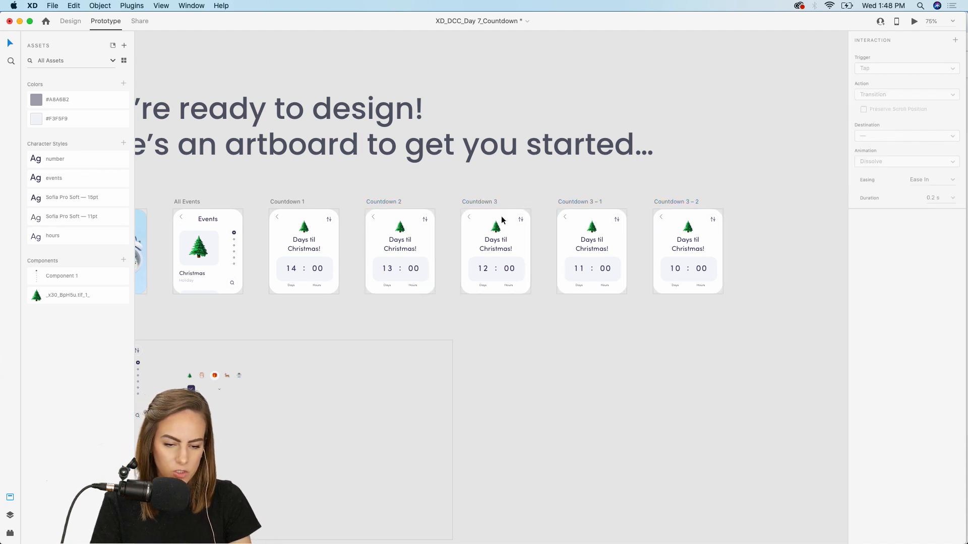
{"action": "left_click", "coordinate": [475, 202]}
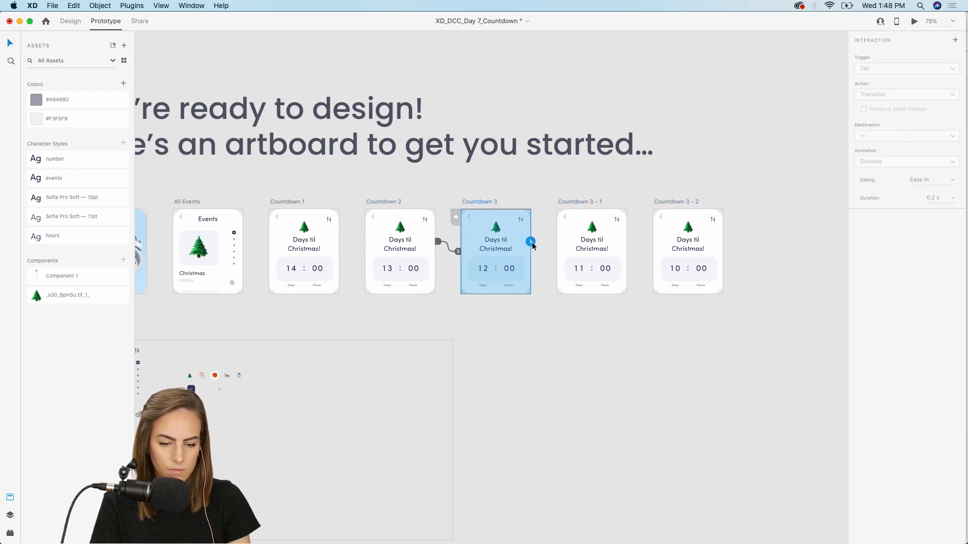
{"action": "left_click_drag", "start_coordinate": [530, 241], "coordinate": [588, 275]}
{"action": "left_click", "coordinate": [579, 203]}
{"action": "left_click_drag", "start_coordinate": [627, 241], "coordinate": [677, 255]}
Set the links running from Countdown 2 through Countdown 3 – 2 to a Time trigger with the Auto-Animate action
{"action": "left_click_drag", "start_coordinate": [756, 319], "coordinate": [360, 187]}
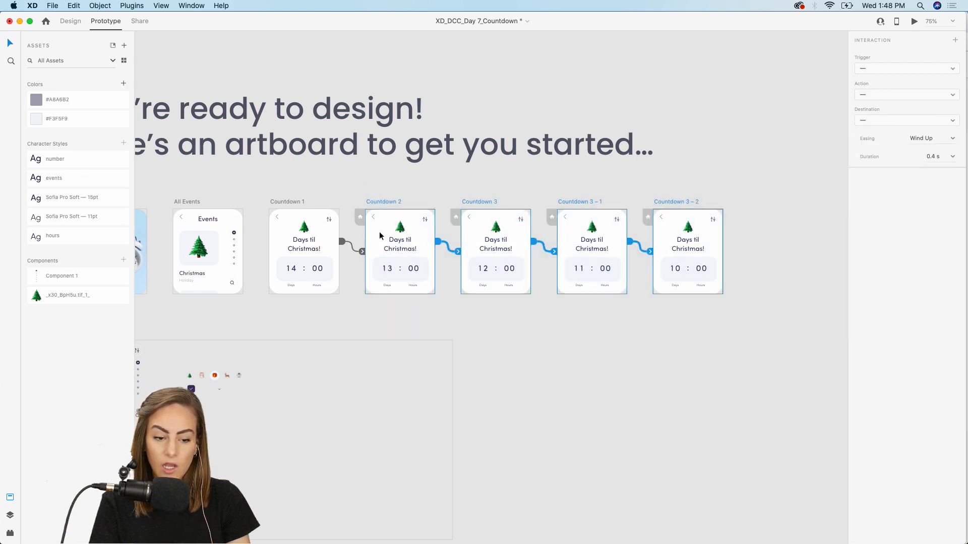
{"action": "left_click", "coordinate": [892, 69]}
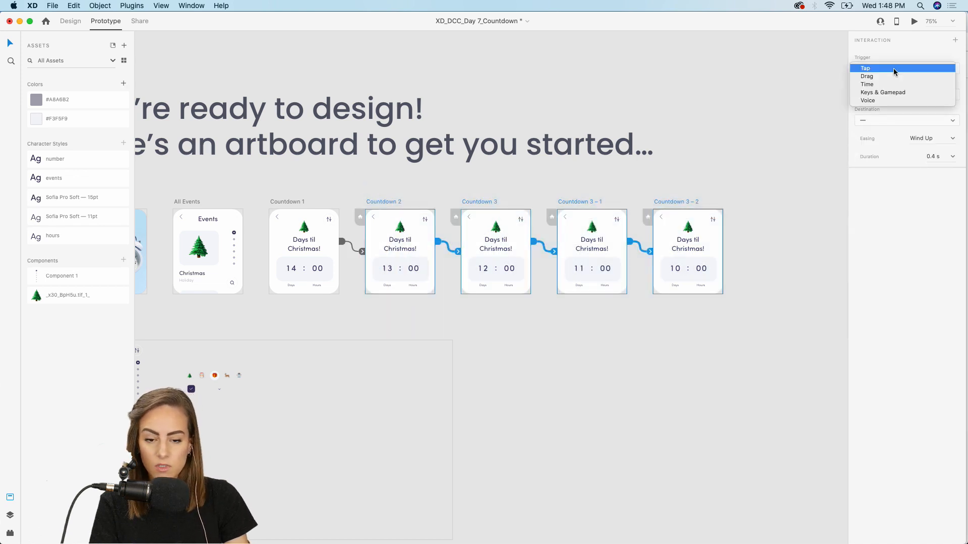
{"action": "left_click", "coordinate": [883, 84]}
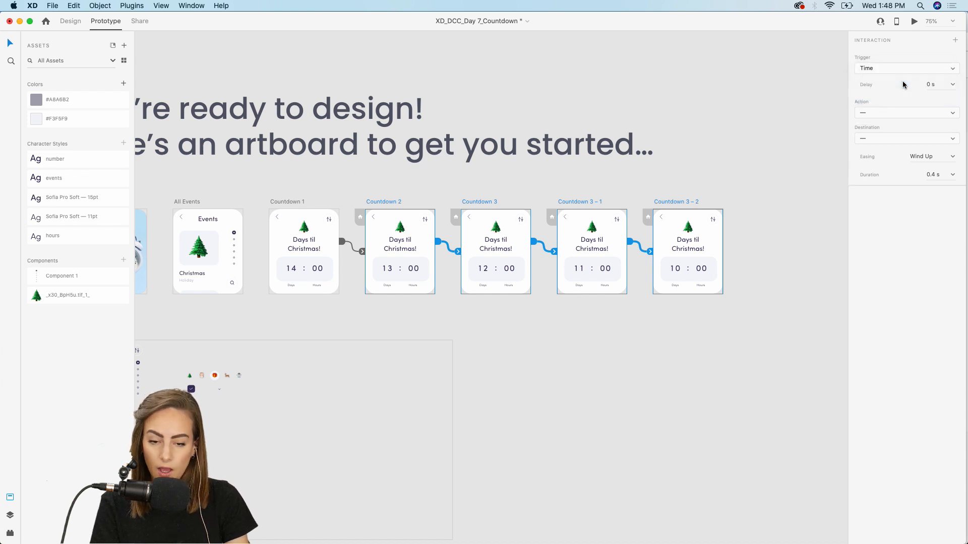
{"action": "left_click", "coordinate": [888, 112]}
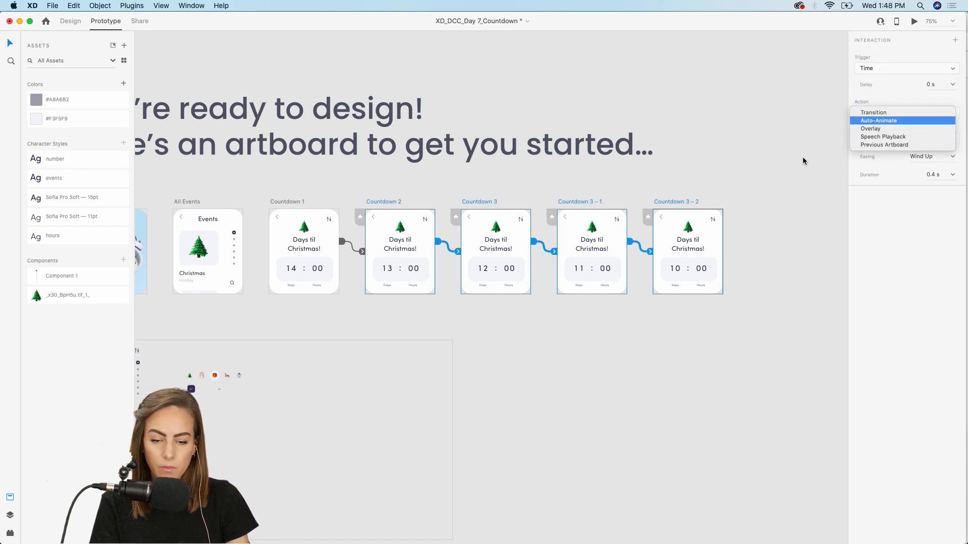
{"action": "left_click", "coordinate": [784, 171]}
Preview the prototype from the Splash Screen through the Christmas event to the running countdown, and close the preview
{"action": "scroll", "coordinate": [501, 171], "scroll_direction": "left", "scroll_amount": 5}
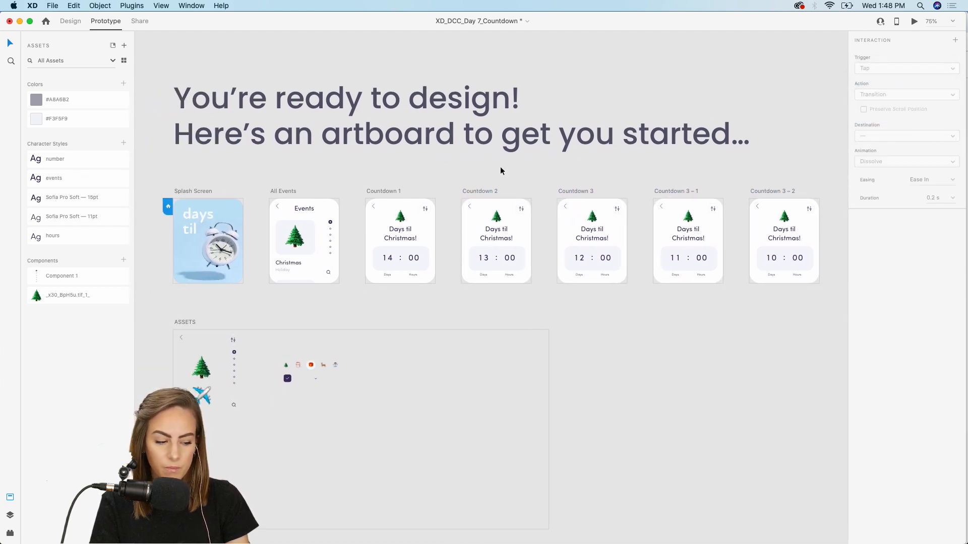
{"action": "left_click", "coordinate": [211, 197]}
{"action": "scroll", "coordinate": [840, 85], "scroll_direction": "down", "scroll_amount": 3}
{"action": "scroll", "coordinate": [839, 84], "scroll_direction": "right", "scroll_amount": 3}
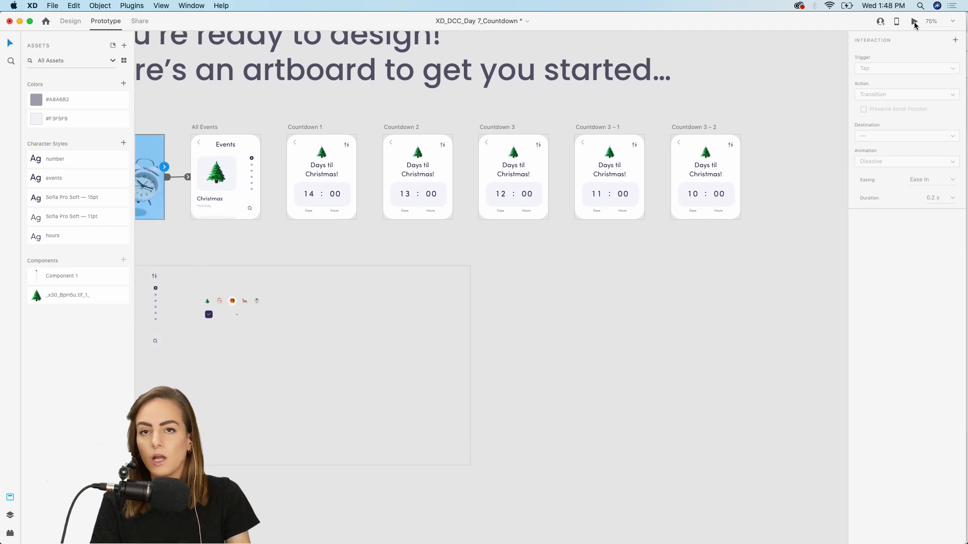
{"action": "left_click", "coordinate": [914, 22]}
{"action": "left_click_drag", "start_coordinate": [265, 178], "coordinate": [586, 130]}
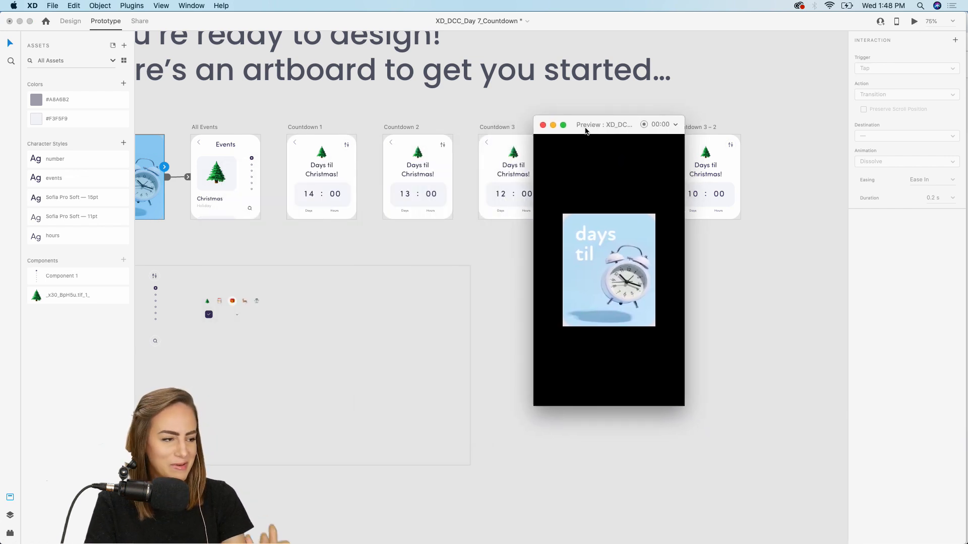
{"action": "left_click", "coordinate": [642, 316]}
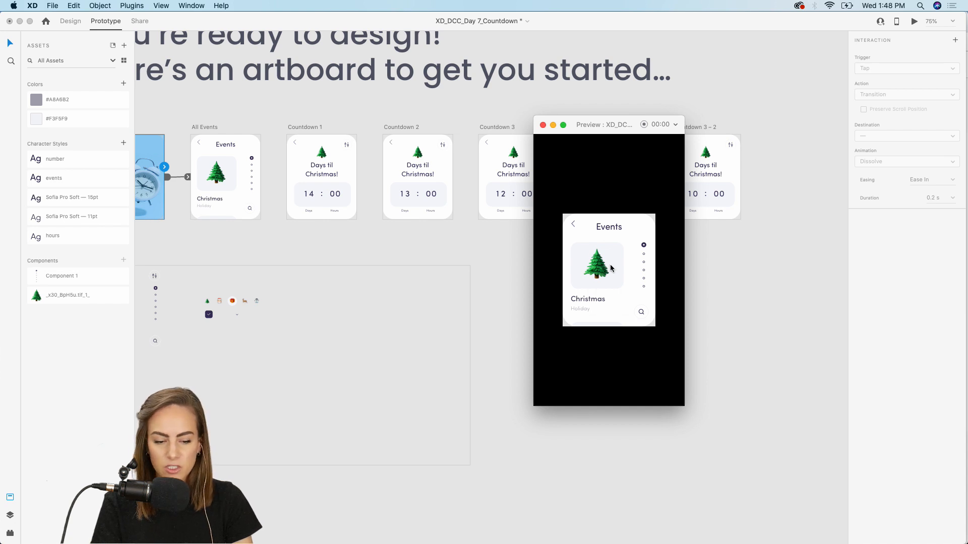
{"action": "left_click", "coordinate": [611, 269]}
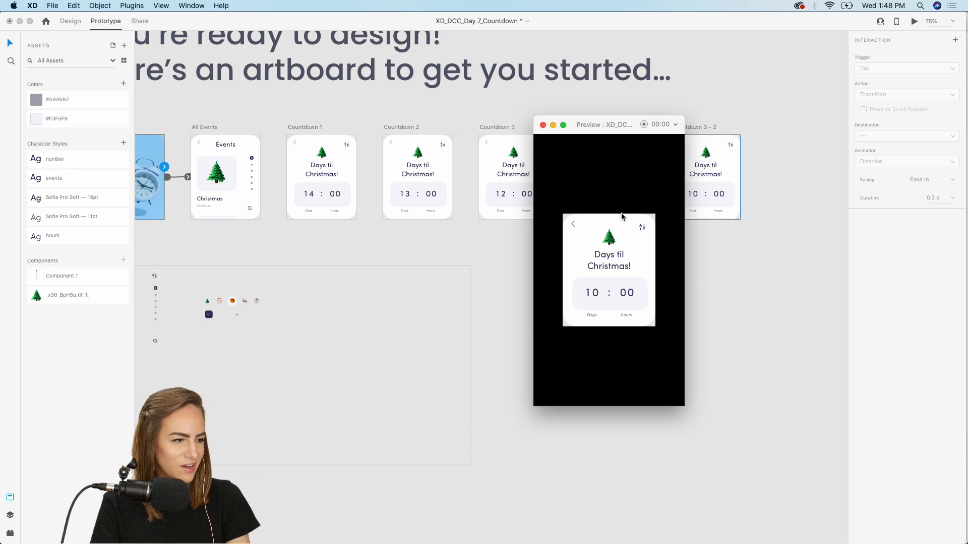
{"action": "left_click", "coordinate": [542, 125]}
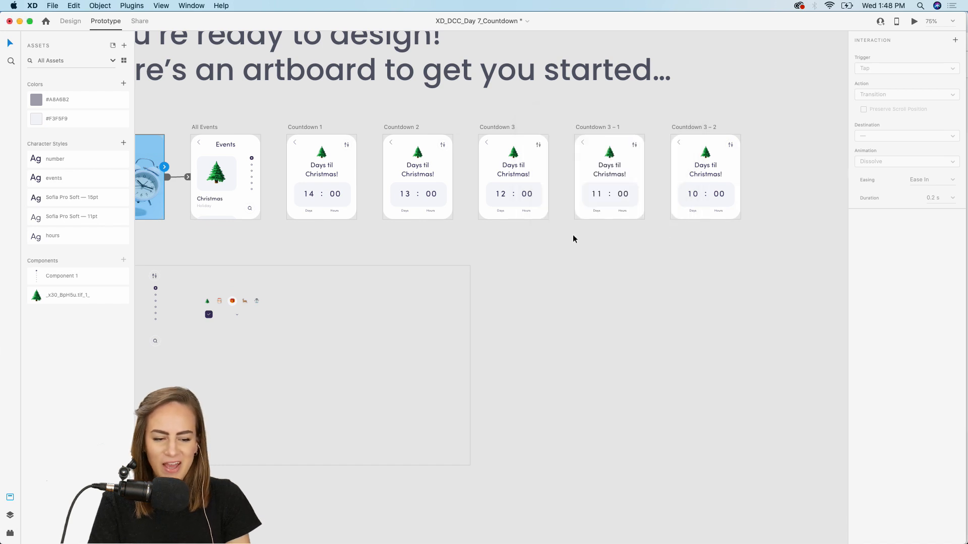
Set the animation duration of the links from Countdown 2 through Countdown 3 – 2 to 0.6 s
{"action": "scroll", "coordinate": [573, 238], "scroll_direction": "up", "scroll_amount": 5}
{"action": "scroll", "coordinate": [573, 238], "scroll_direction": "right", "scroll_amount": 5}
{"action": "left_click_drag", "start_coordinate": [725, 304], "coordinate": [304, 179]}
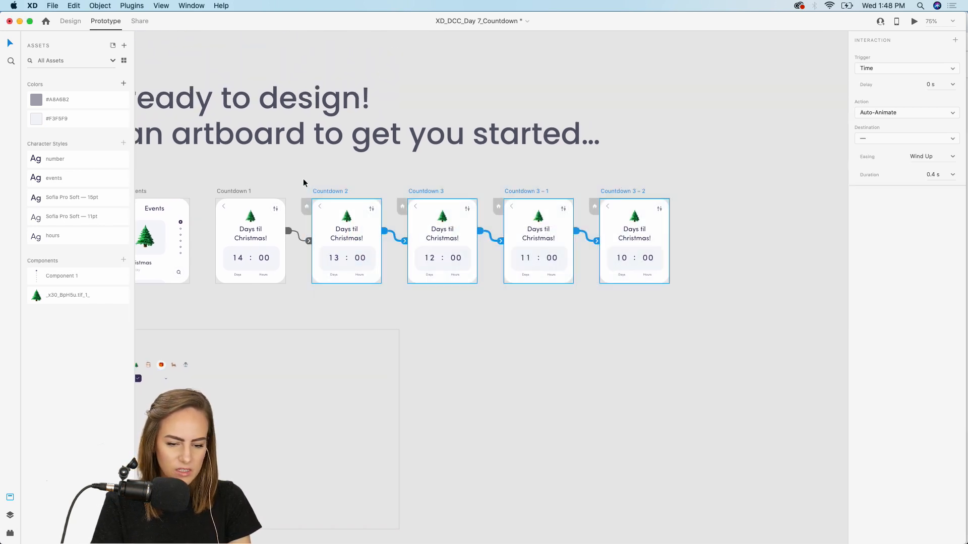
{"action": "left_click", "coordinate": [953, 175]}
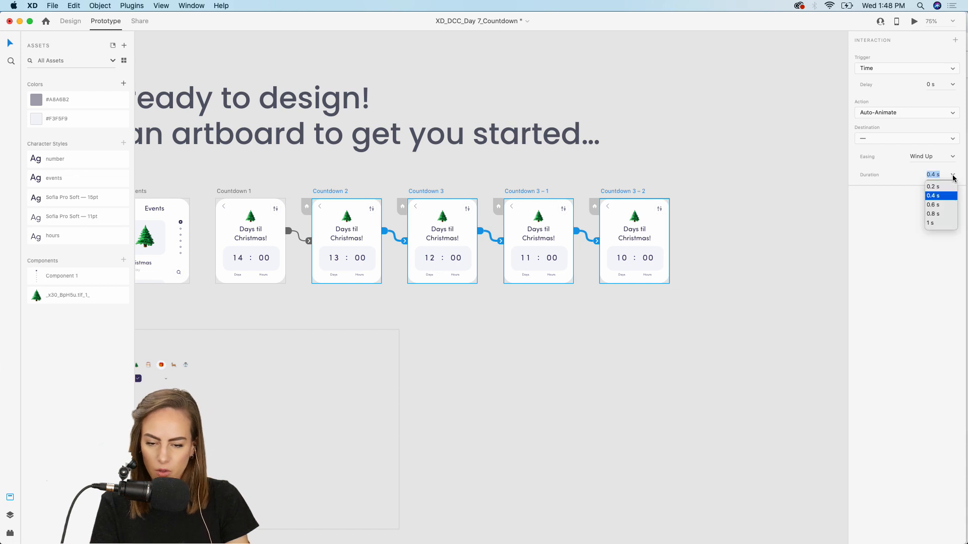
{"action": "left_click", "coordinate": [938, 204]}
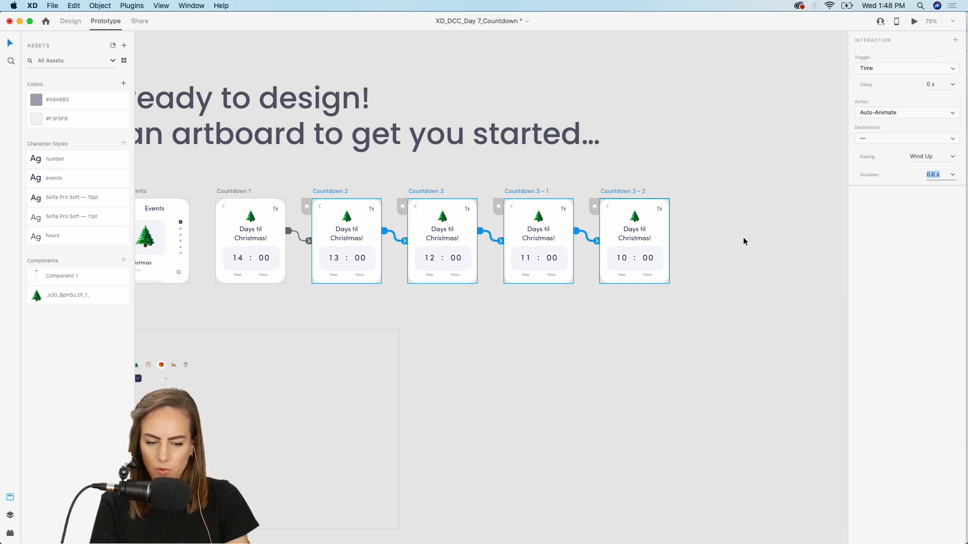
{"action": "left_click", "coordinate": [758, 233]}
Preview the prototype from All Events, play the Christmas countdown to its end, and close the preview
{"action": "scroll", "coordinate": [741, 238], "scroll_direction": "left", "scroll_amount": 3}
{"action": "scroll", "coordinate": [741, 238], "scroll_direction": "left", "scroll_amount": 3}
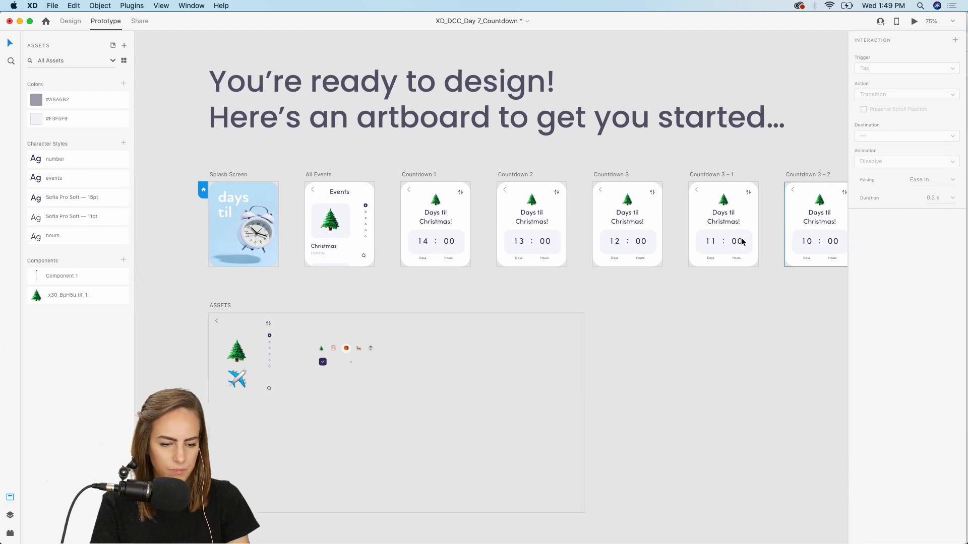
{"action": "left_click", "coordinate": [328, 171]}
{"action": "left_click", "coordinate": [914, 21]}
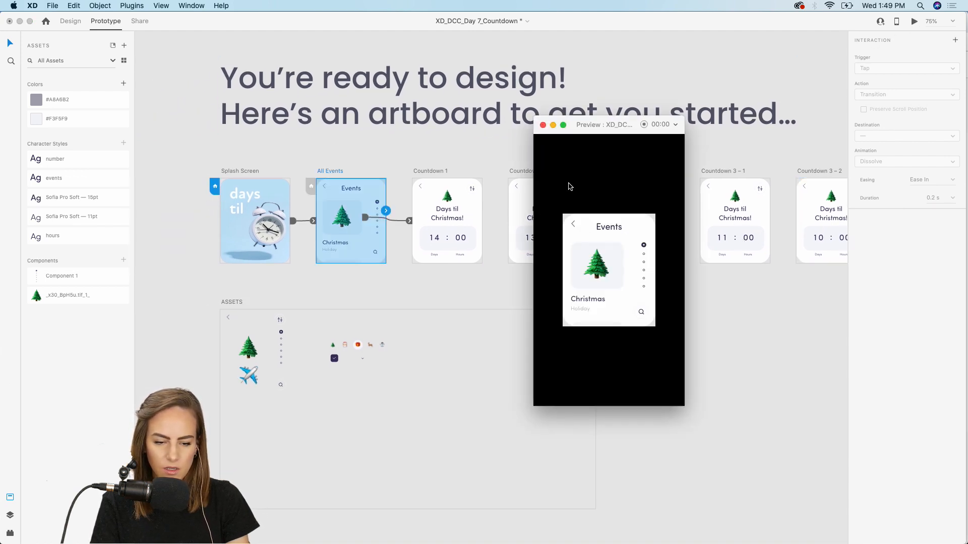
{"action": "scroll", "coordinate": [447, 212], "scroll_direction": "right", "scroll_amount": 5}
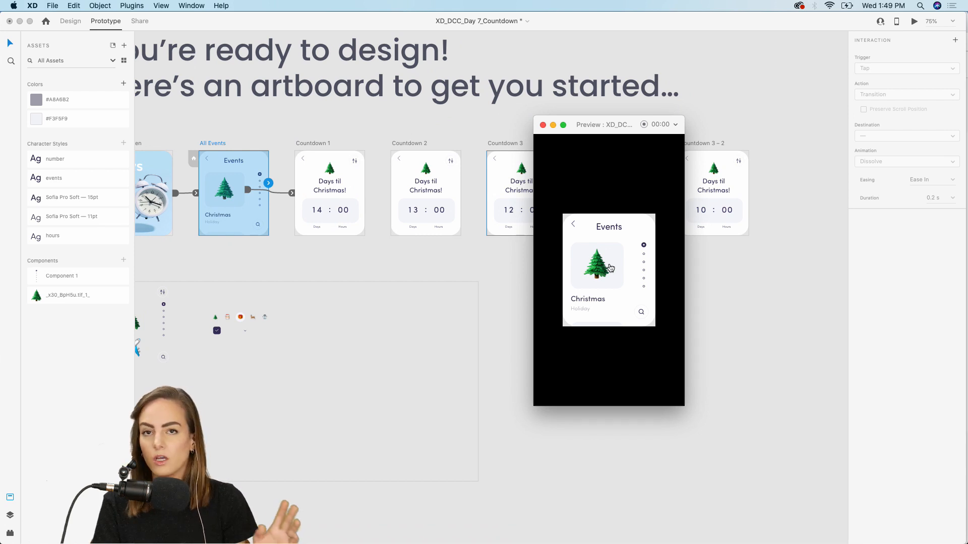
{"action": "left_click", "coordinate": [610, 268]}
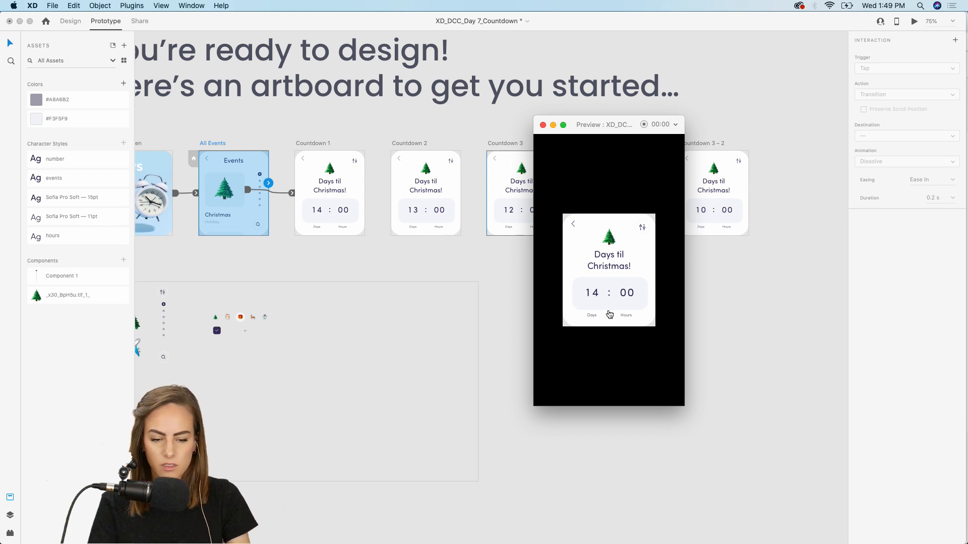
{"action": "left_click", "coordinate": [592, 312]}
{"action": "left_click", "coordinate": [595, 308]}
{"action": "left_click", "coordinate": [596, 307]}
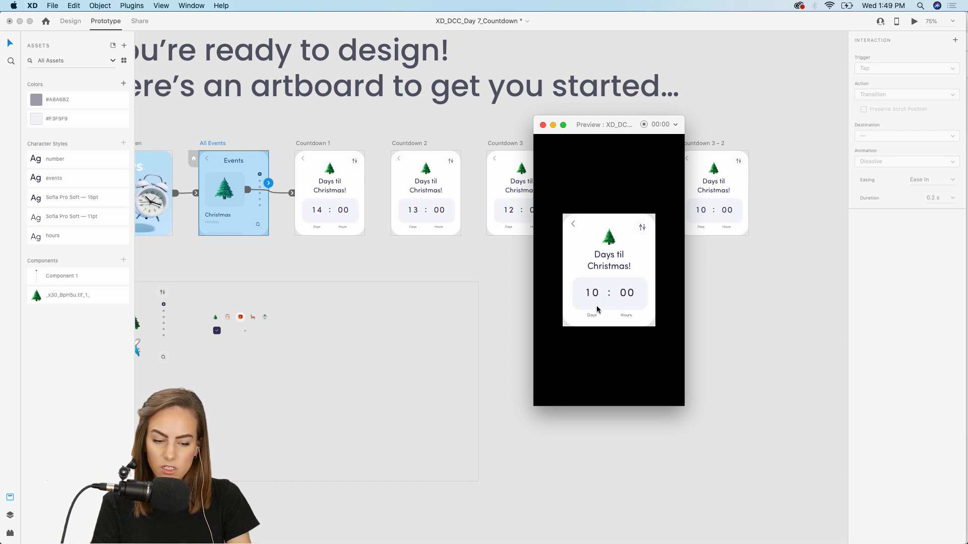
{"action": "left_click", "coordinate": [543, 125]}
Examine the interaction settings of the Splash Screen image's link to All Events
{"action": "scroll", "coordinate": [565, 334], "scroll_direction": "up", "scroll_amount": 3}
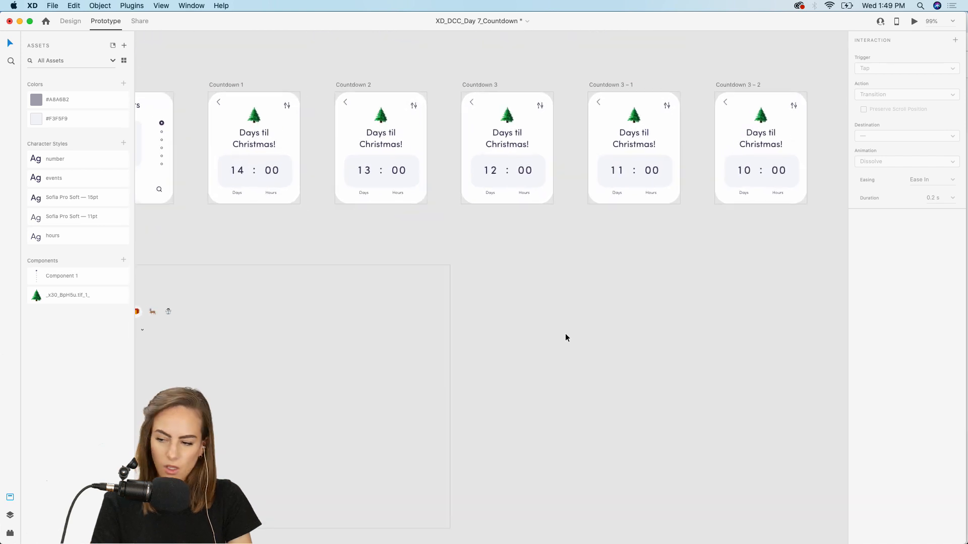
{"action": "scroll", "coordinate": [566, 335], "scroll_direction": "left", "scroll_amount": 6}
{"action": "scroll", "coordinate": [566, 336], "scroll_direction": "up", "scroll_amount": 3}
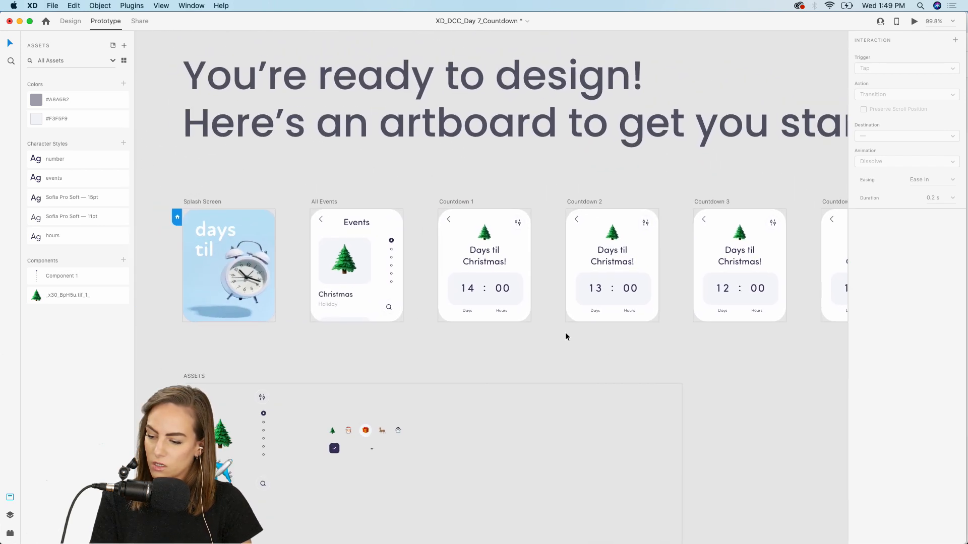
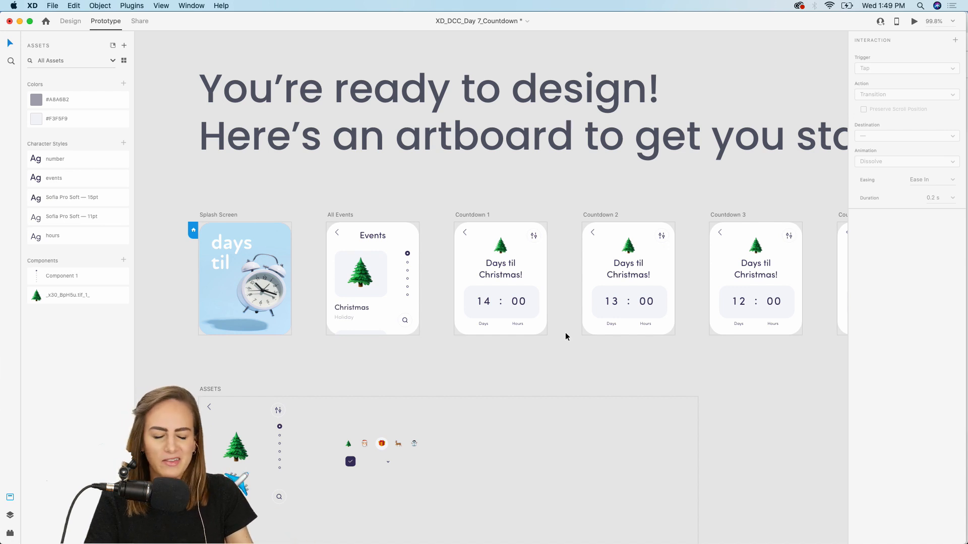
{"action": "scroll", "coordinate": [567, 331], "scroll_direction": "up", "scroll_amount": 5}
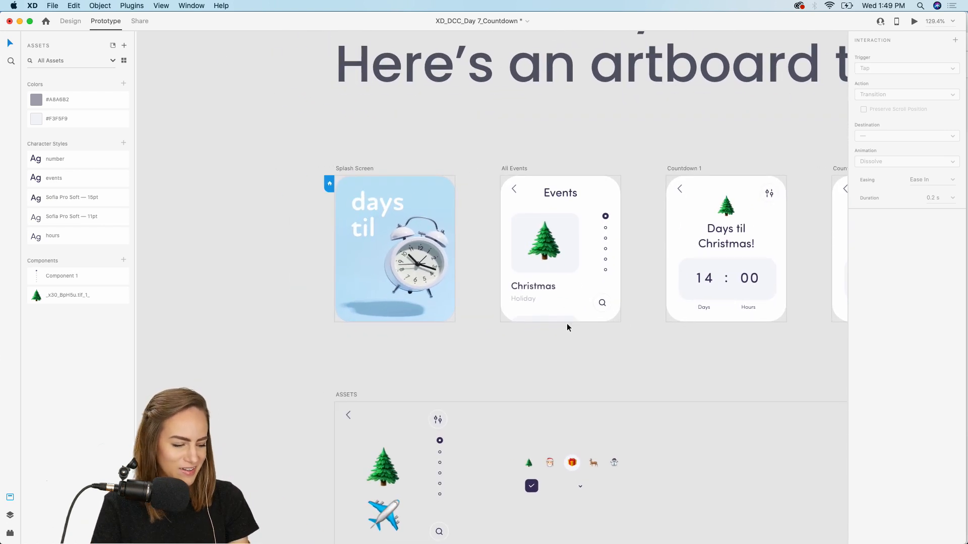
{"action": "left_click", "coordinate": [407, 252]}
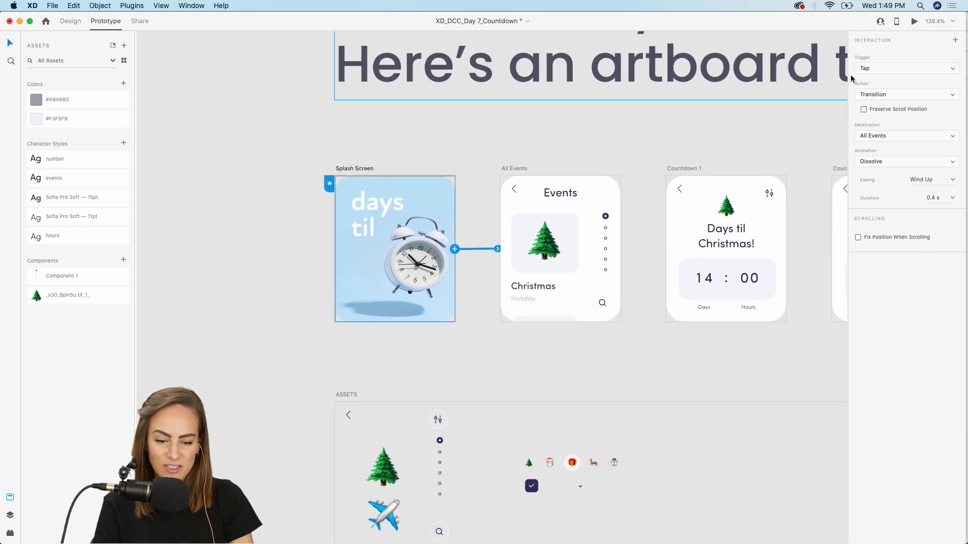
{"action": "left_click", "coordinate": [737, 118]}
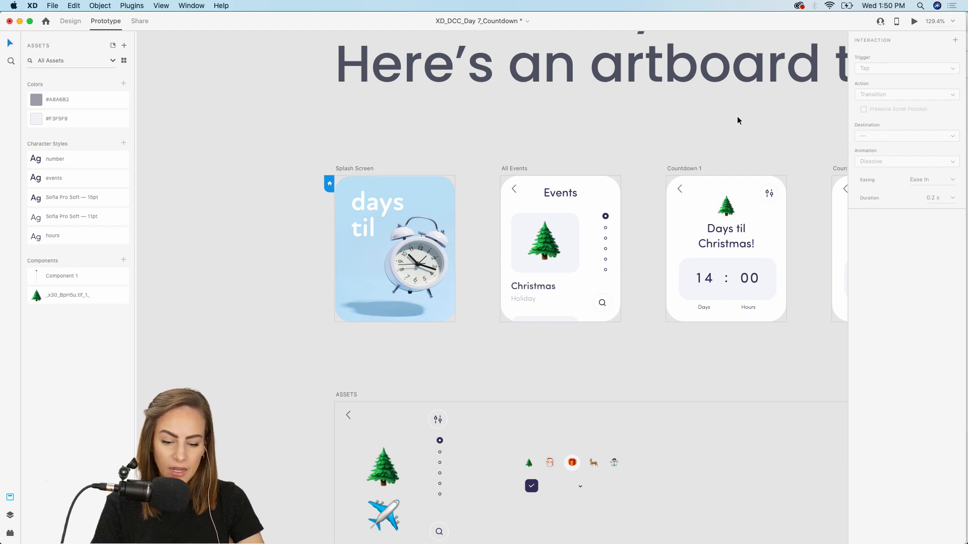
Inspect the masked ones- and tens-digit columns of the Days number on Countdown 1, switching to design mode
{"action": "scroll", "coordinate": [737, 120], "scroll_direction": "up", "scroll_amount": 5}
{"action": "scroll", "coordinate": [737, 120], "scroll_direction": "right", "scroll_amount": 3}
{"action": "scroll", "coordinate": [736, 120], "scroll_direction": "down", "scroll_amount": 3}
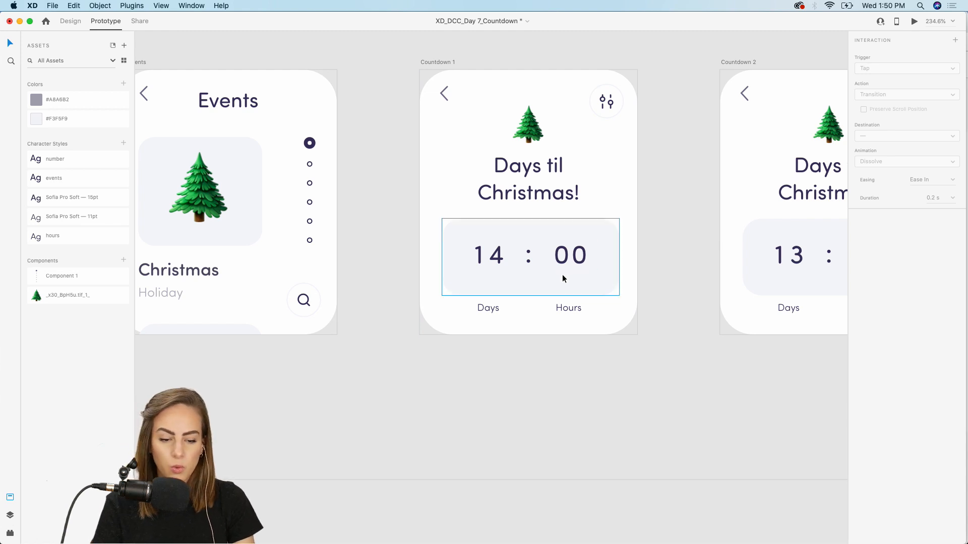
{"action": "scroll", "coordinate": [503, 270], "scroll_direction": "up", "scroll_amount": 5}
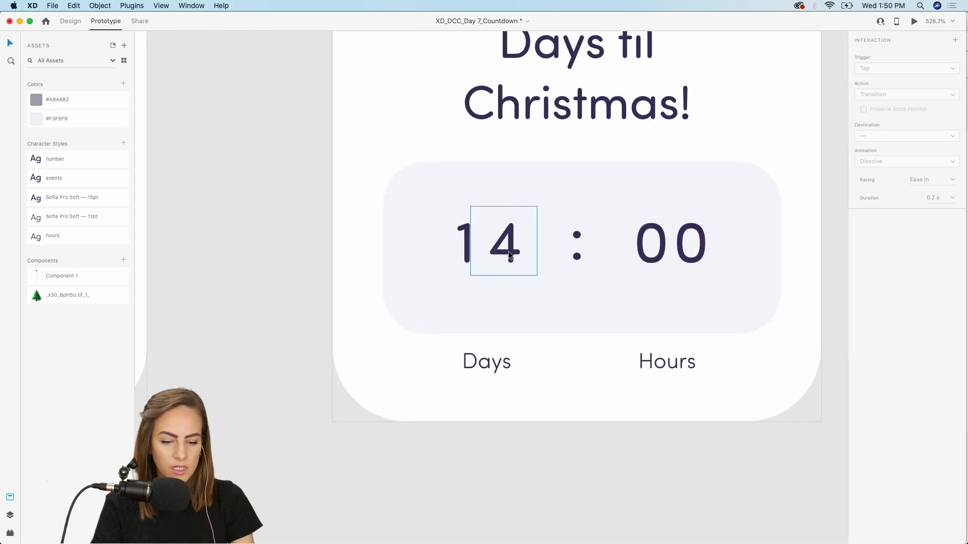
{"action": "left_click", "coordinate": [509, 255]}
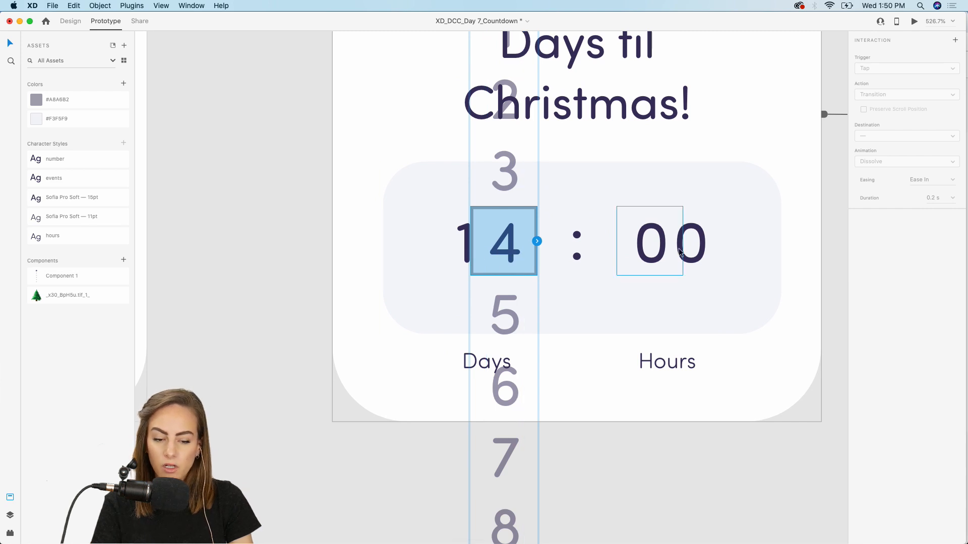
{"action": "left_click", "coordinate": [455, 244]}
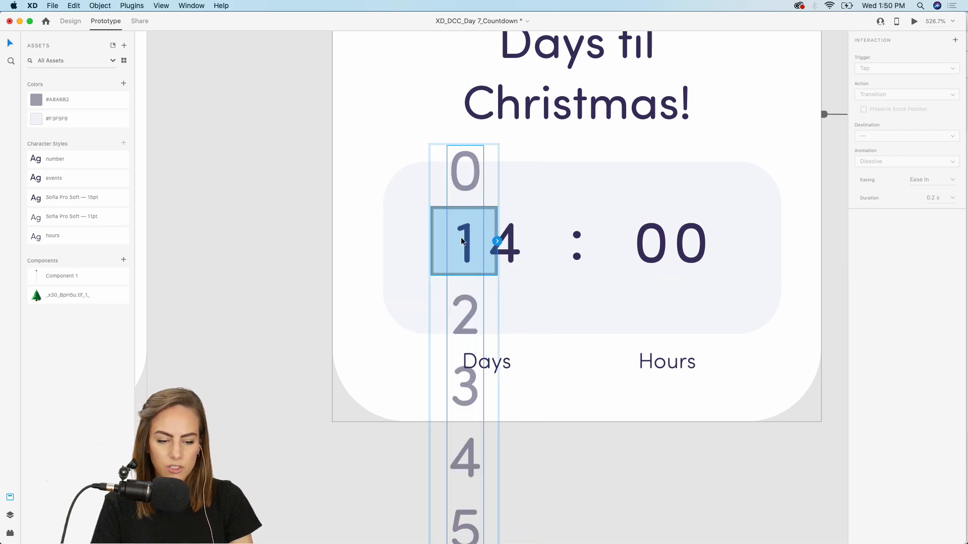
{"action": "left_click", "coordinate": [74, 27]}
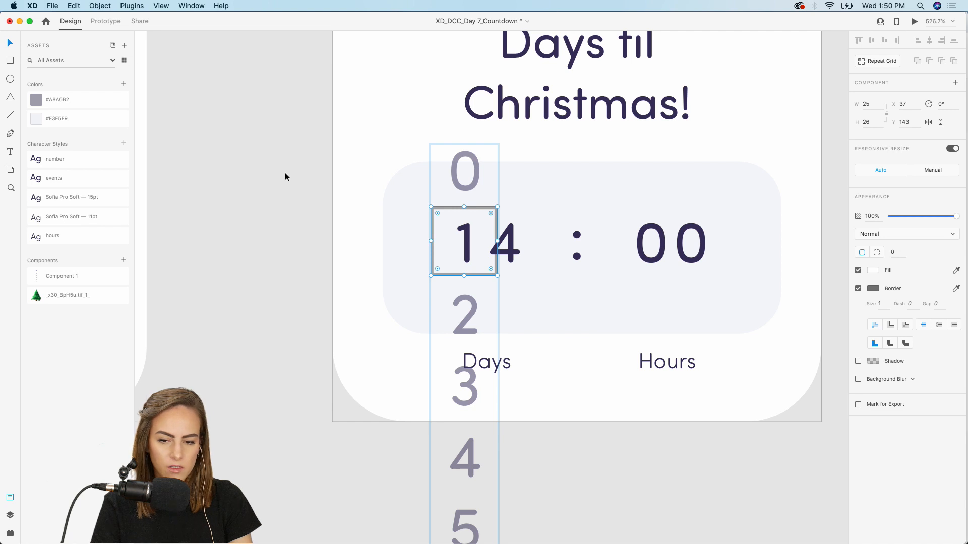
{"action": "scroll", "coordinate": [468, 184], "scroll_direction": "down", "scroll_amount": 5}
{"action": "scroll", "coordinate": [467, 187], "scroll_direction": "down", "scroll_amount": 3}
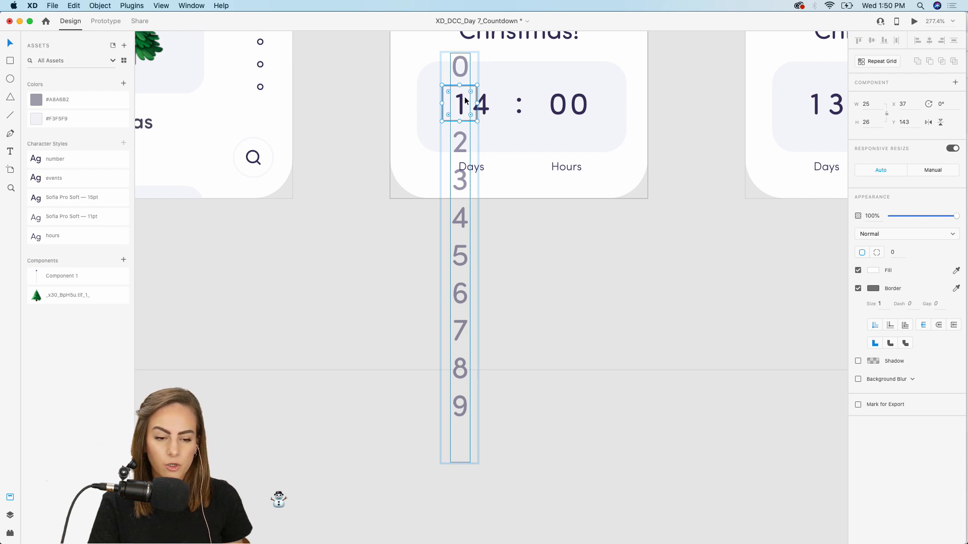
Return to prototype mode and examine the interaction settings of the link from Countdown 1 to Countdown 2
{"action": "left_click", "coordinate": [576, 289]}
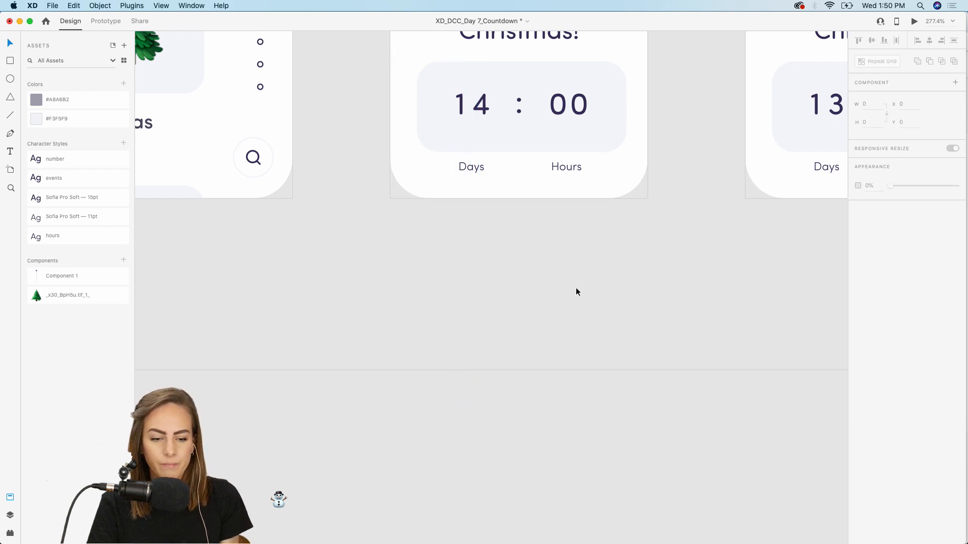
{"action": "scroll", "coordinate": [576, 289], "scroll_direction": "up", "scroll_amount": 3}
{"action": "left_click", "coordinate": [107, 21]}
{"action": "scroll", "coordinate": [454, 192], "scroll_direction": "up", "scroll_amount": 2}
{"action": "scroll", "coordinate": [454, 192], "scroll_direction": "right", "scroll_amount": 3}
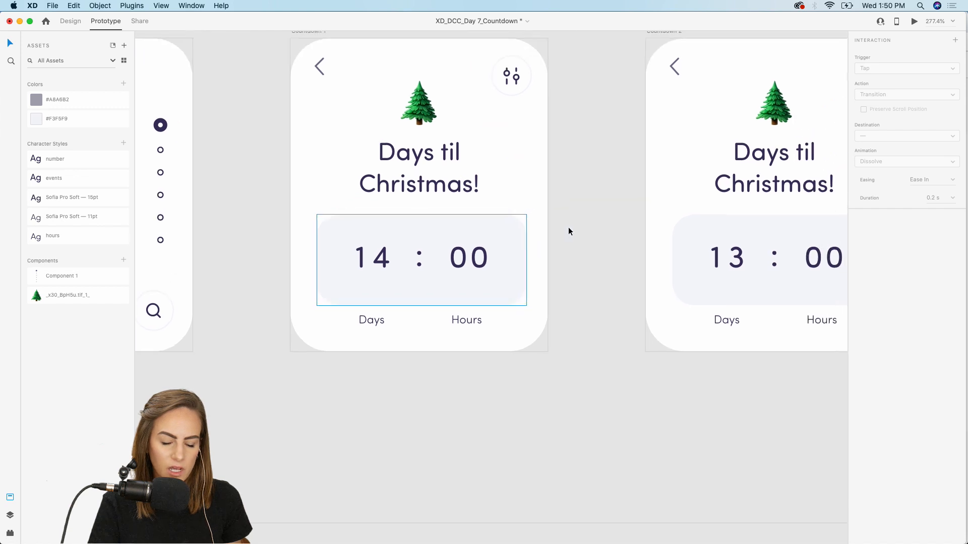
{"action": "left_click", "coordinate": [282, 44]}
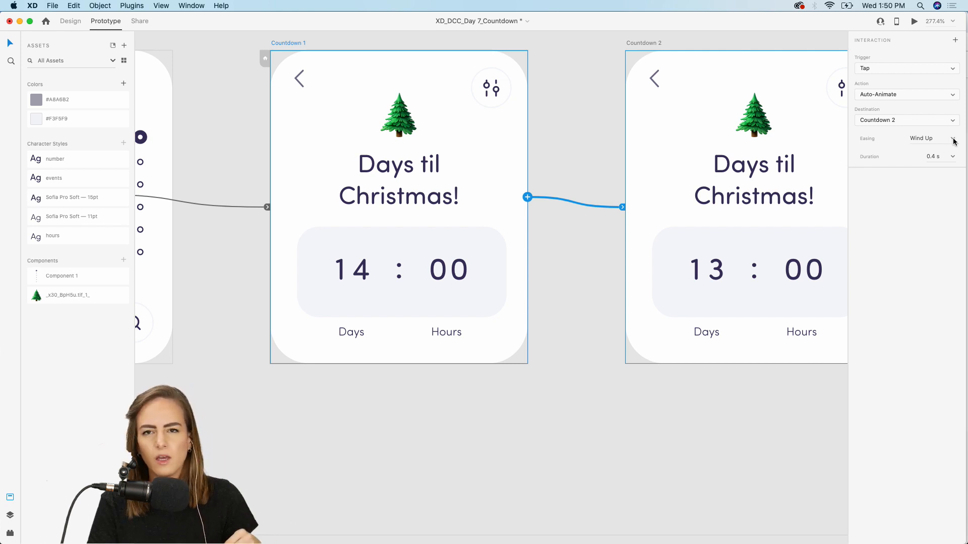
Save the Day 7 countdown document
{"action": "left_click", "coordinate": [607, 427]}
{"action": "scroll", "coordinate": [607, 427], "scroll_direction": "down", "scroll_amount": 5}
{"action": "scroll", "coordinate": [607, 431], "scroll_direction": "down", "scroll_amount": 5}
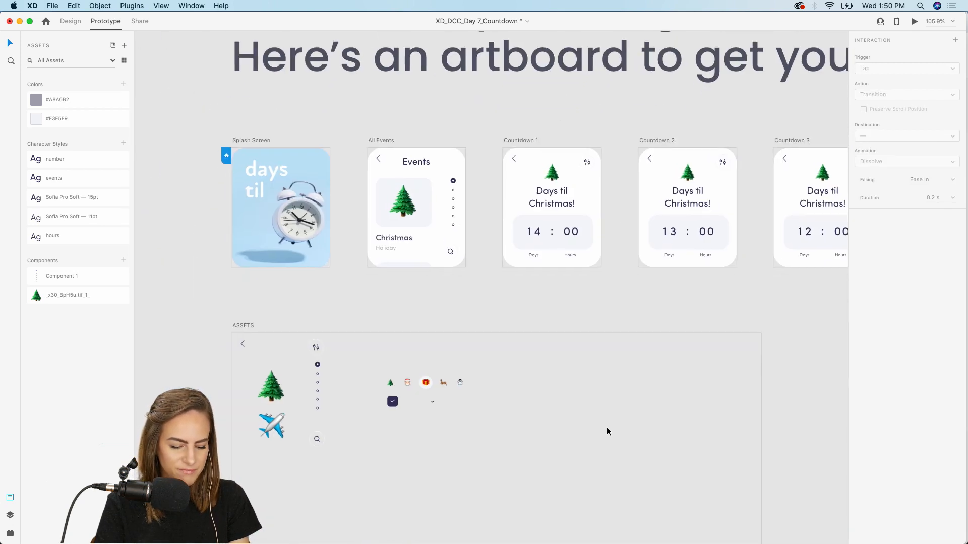
{"action": "key", "text": "super+s"}
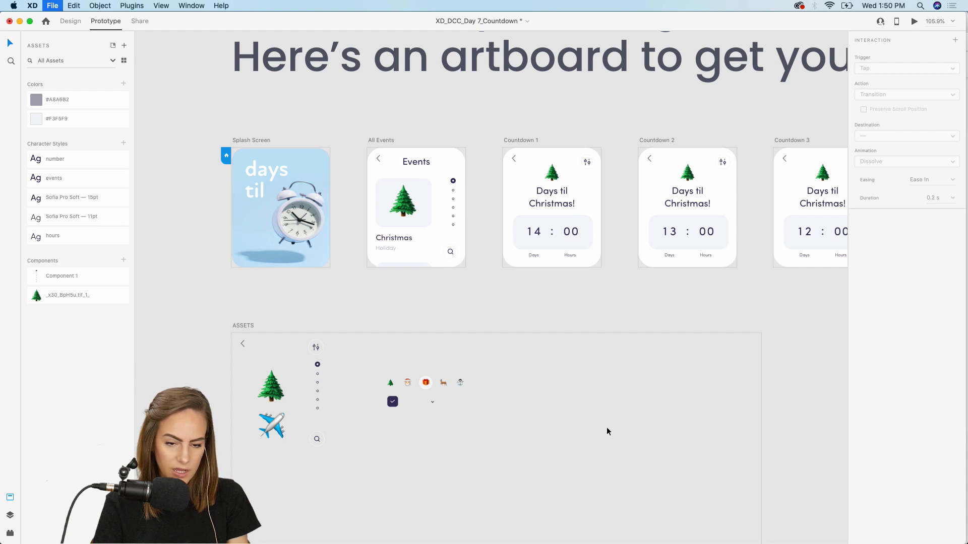
{"action": "left_click", "coordinate": [55, 5]}
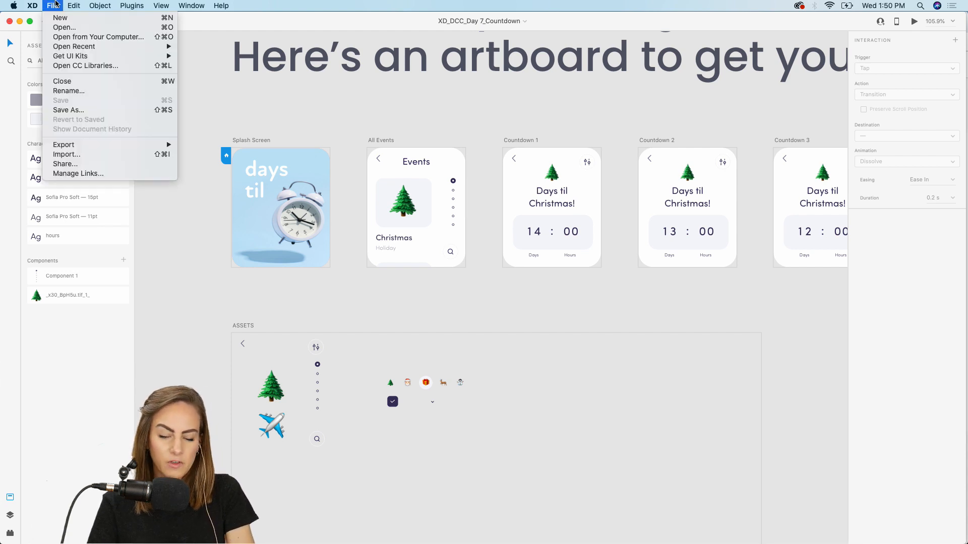
{"action": "left_click", "coordinate": [540, 117]}
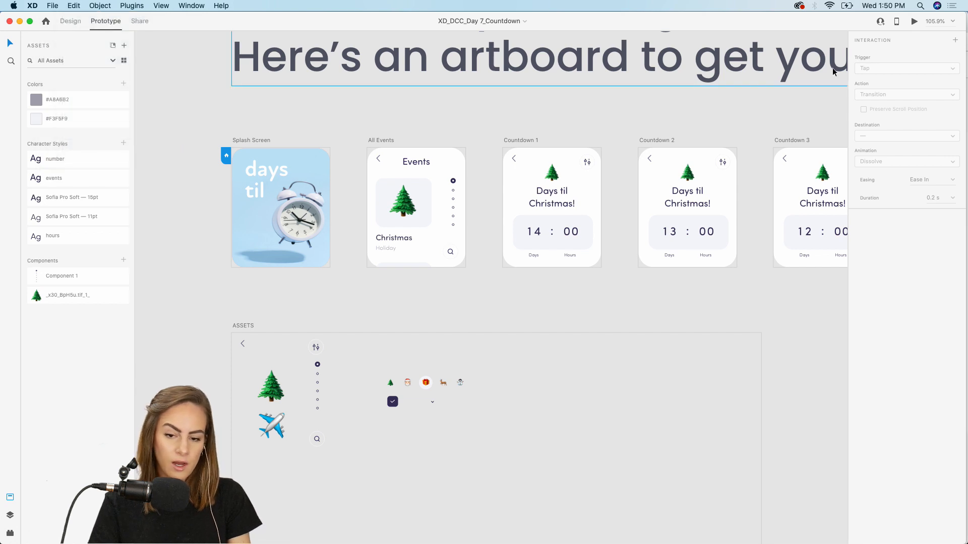
Record a preview of the prototype from Splash Screen into the Christmas countdown, discard the recording, and close the preview
{"action": "left_click", "coordinate": [913, 22]}
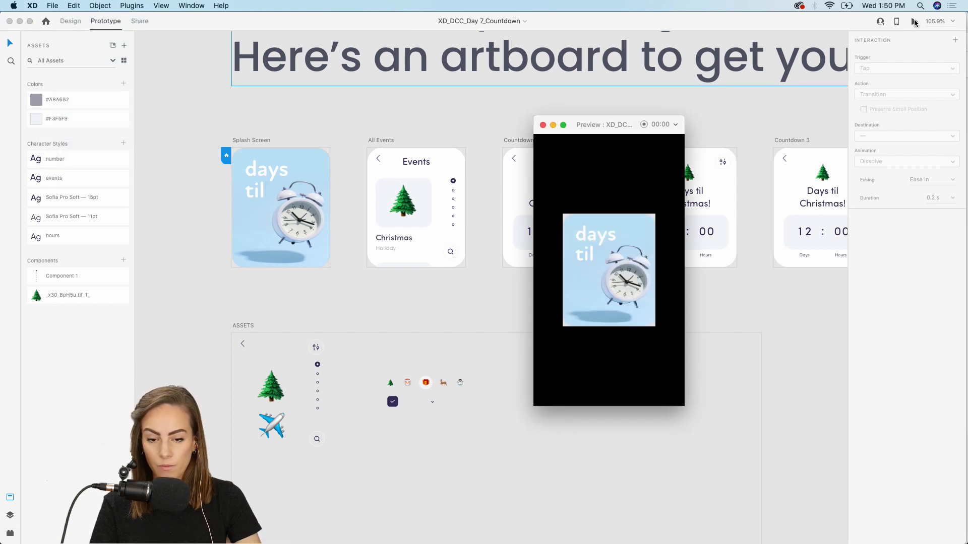
{"action": "left_click_drag", "start_coordinate": [610, 130], "coordinate": [606, 95]}
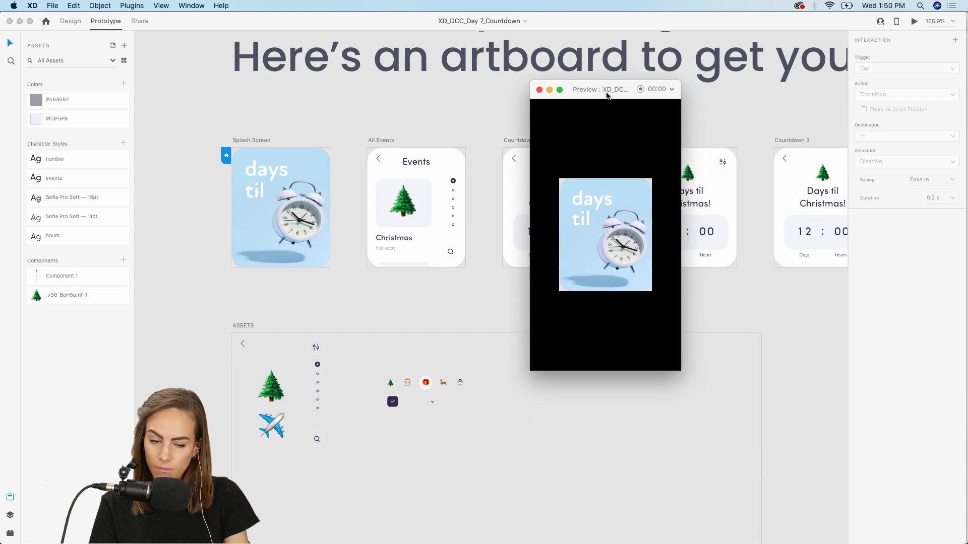
{"action": "left_click", "coordinate": [640, 89]}
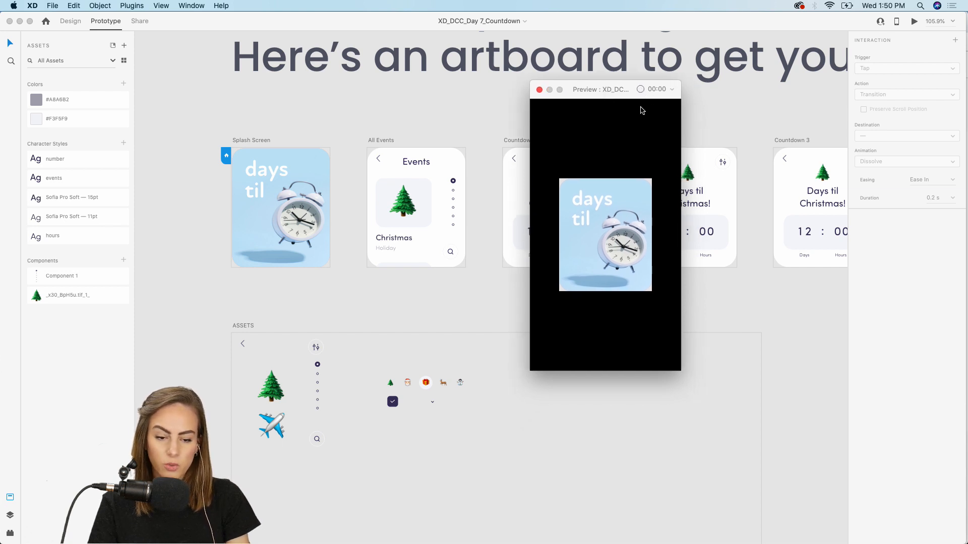
{"action": "left_click", "coordinate": [612, 222]}
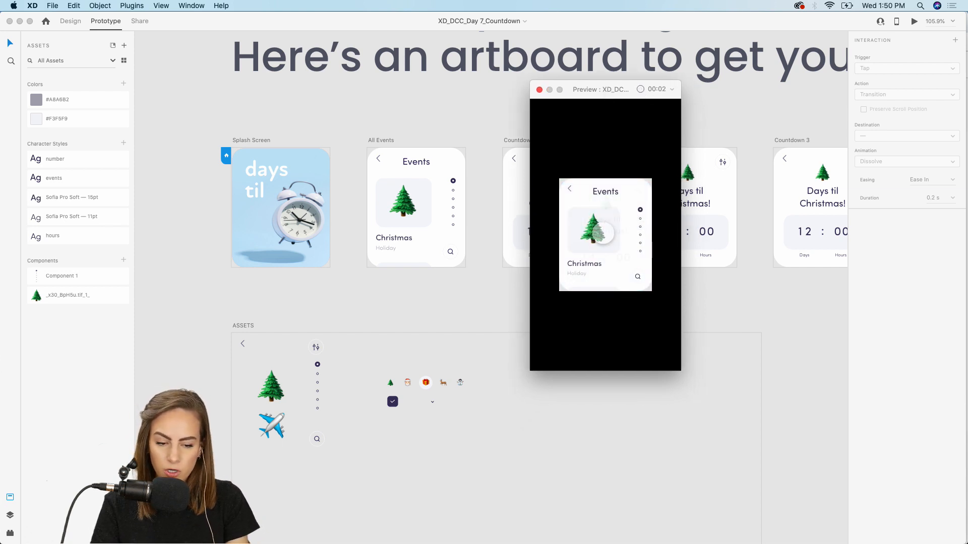
{"action": "left_click", "coordinate": [605, 233]}
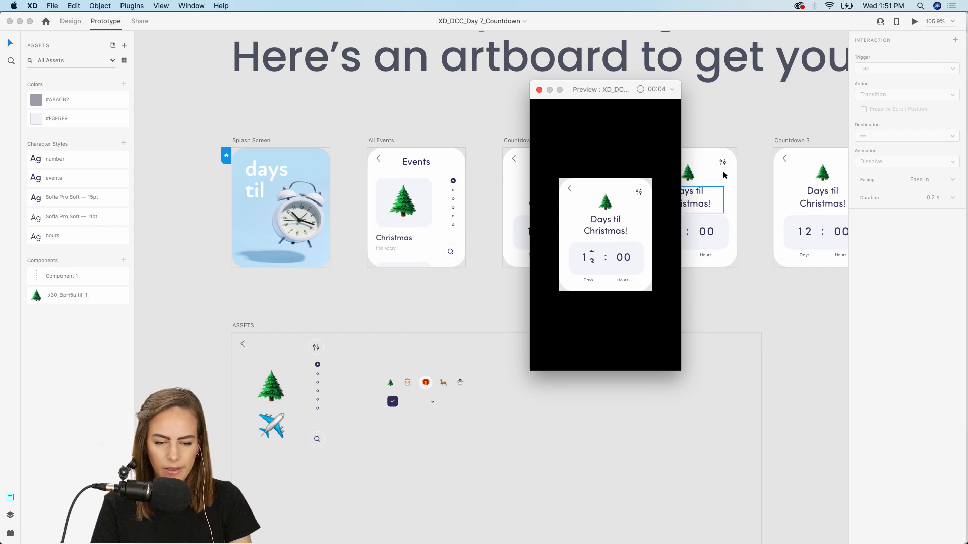
{"action": "left_click", "coordinate": [640, 89]}
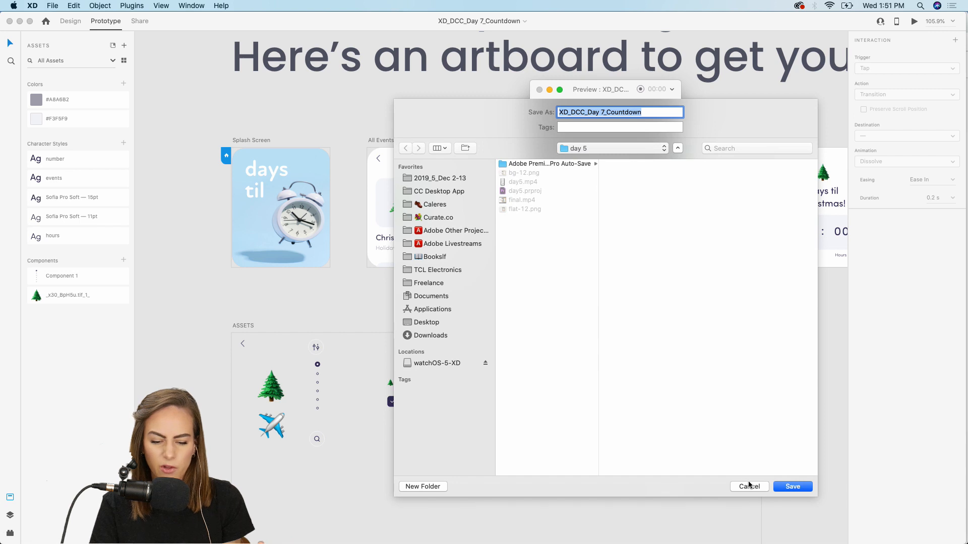
{"action": "left_click", "coordinate": [748, 487]}
{"action": "left_click", "coordinate": [539, 89]}
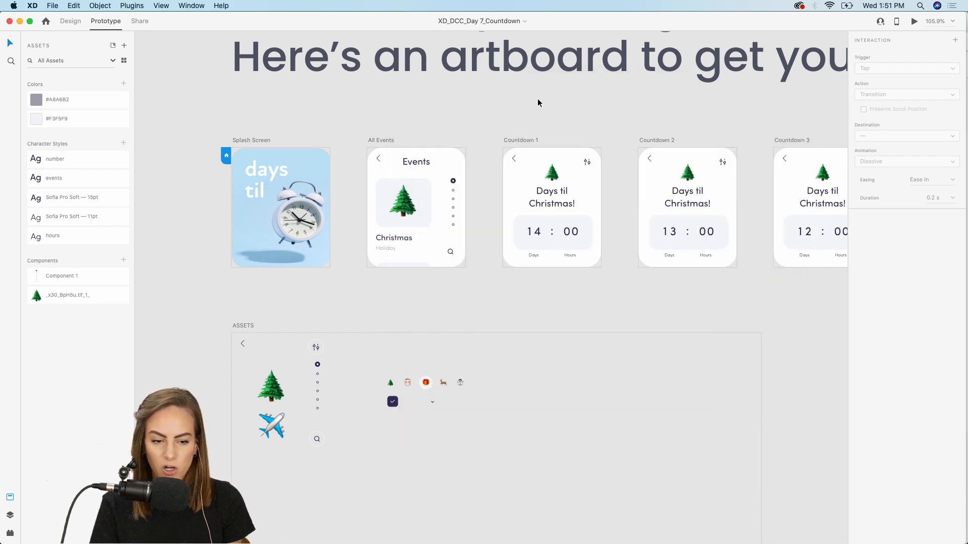
Switch to Chrome and examine the embedded prototype videos in the December 2–13 XD Daily Creative Challenge project on Behance
{"action": "mouse_move", "coordinate": [575, 534]}
{"action": "left_click", "coordinate": [525, 527]}
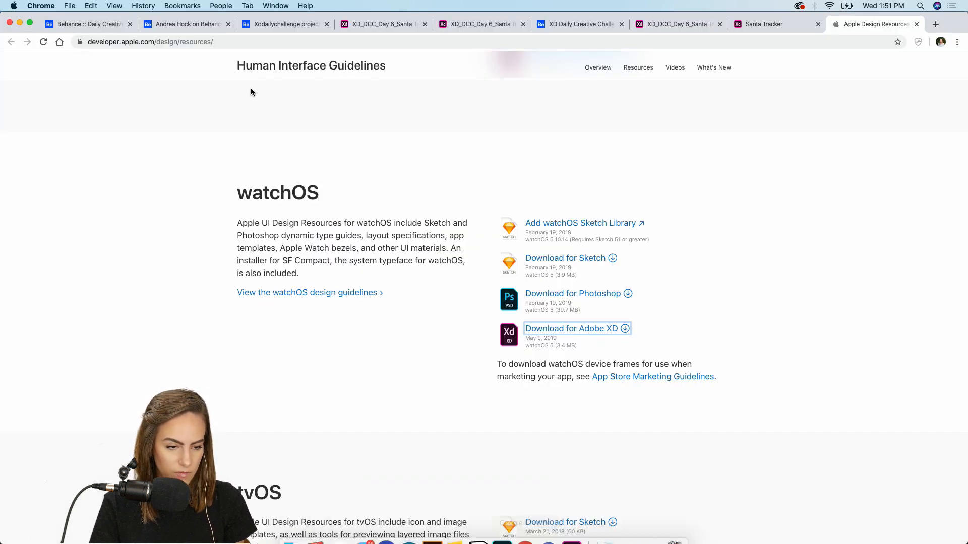
{"action": "left_click", "coordinate": [181, 24]}
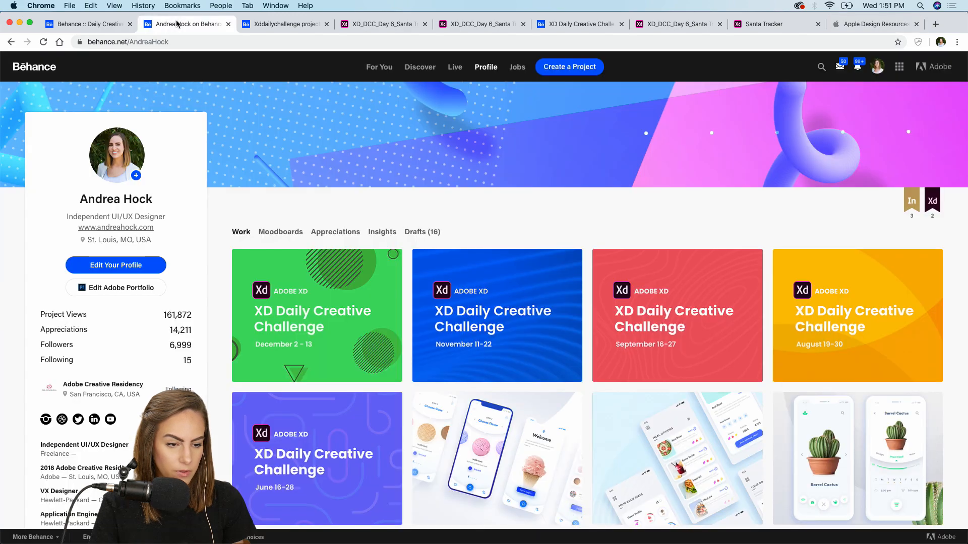
{"action": "left_click", "coordinate": [313, 323]}
{"action": "scroll", "coordinate": [640, 292], "scroll_direction": "down", "scroll_amount": 10}
{"action": "scroll", "coordinate": [640, 292], "scroll_direction": "up", "scroll_amount": 5}
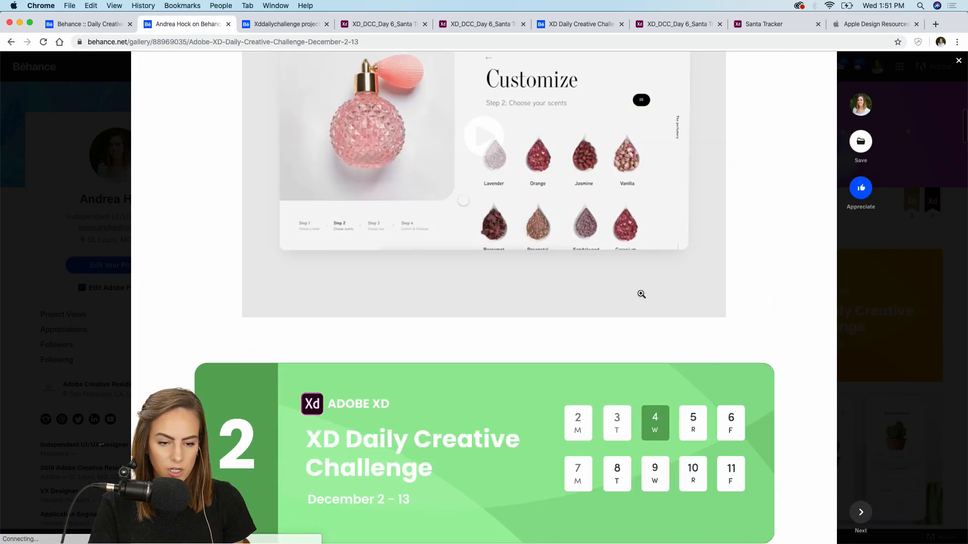
{"action": "left_click", "coordinate": [479, 247]}
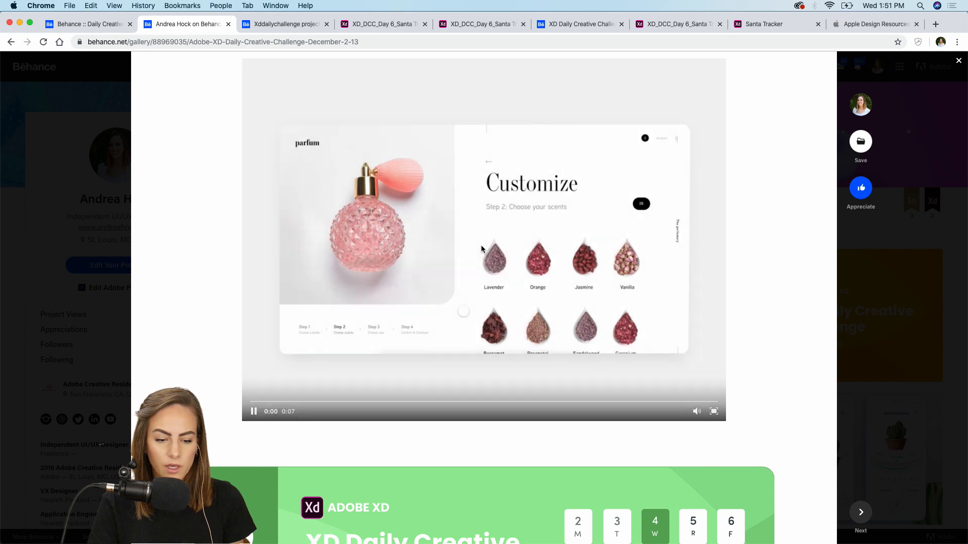
{"action": "scroll", "coordinate": [477, 418], "scroll_direction": "down", "scroll_amount": 15}
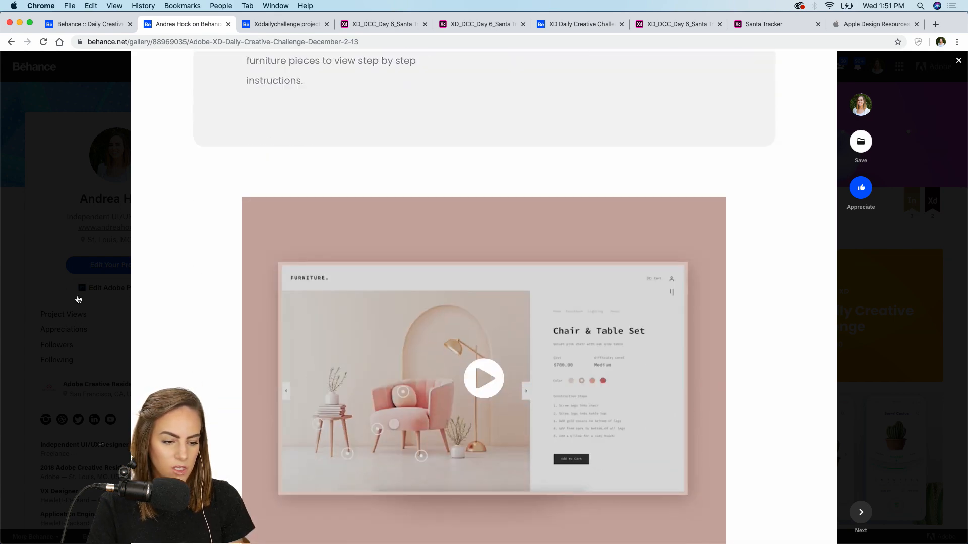
{"action": "left_click", "coordinate": [78, 299]}
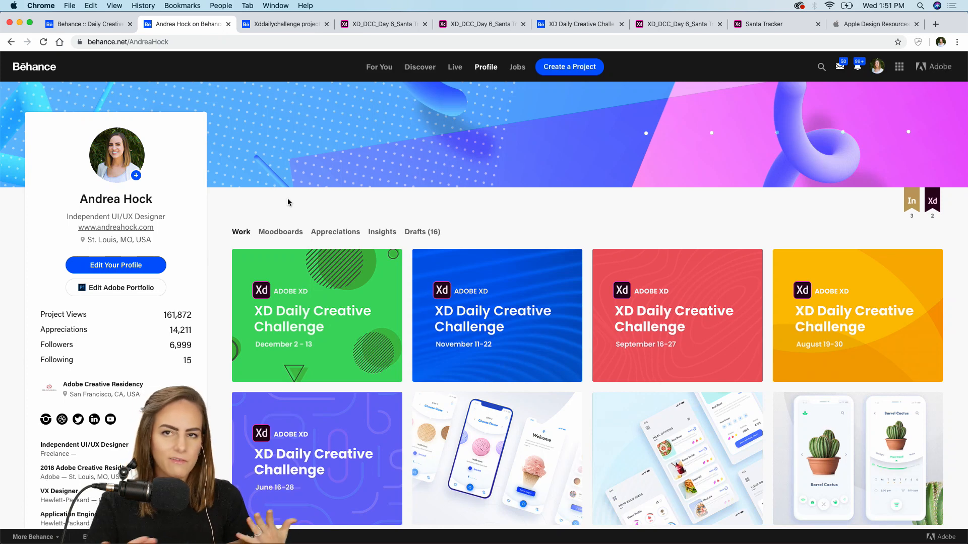
Open the December 2–13 project for editing, review the keywords in its discoverability settings, and save the settings
{"action": "left_click", "coordinate": [252, 264]}
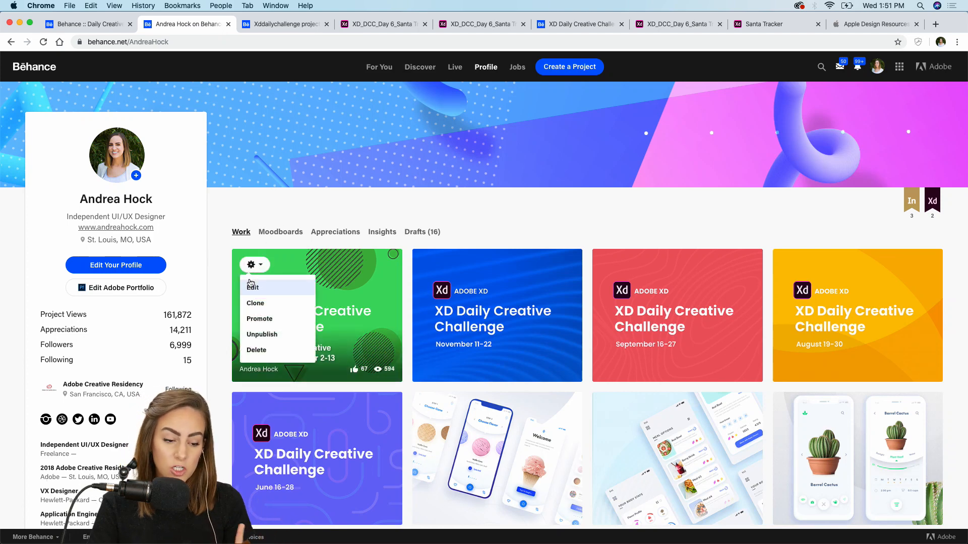
{"action": "left_click", "coordinate": [251, 286]}
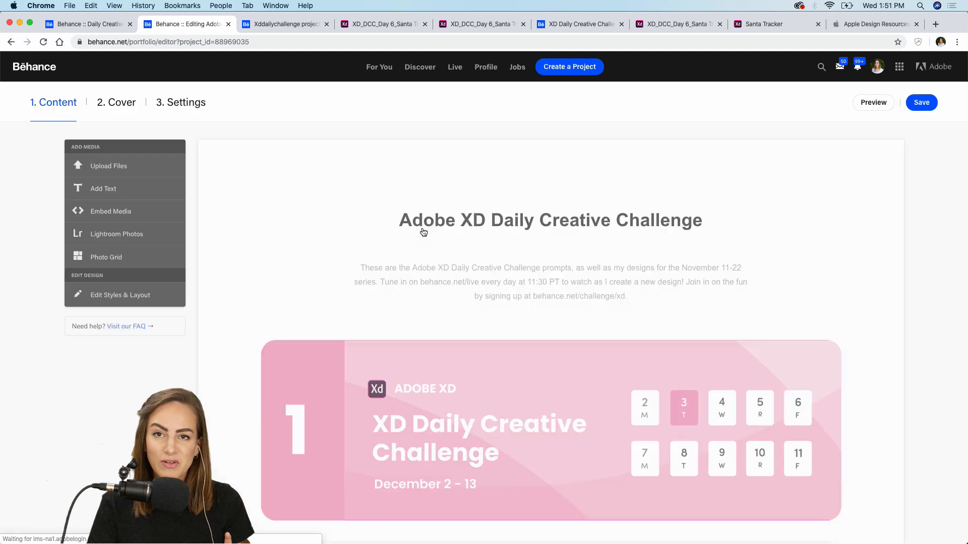
{"action": "left_click", "coordinate": [196, 106]}
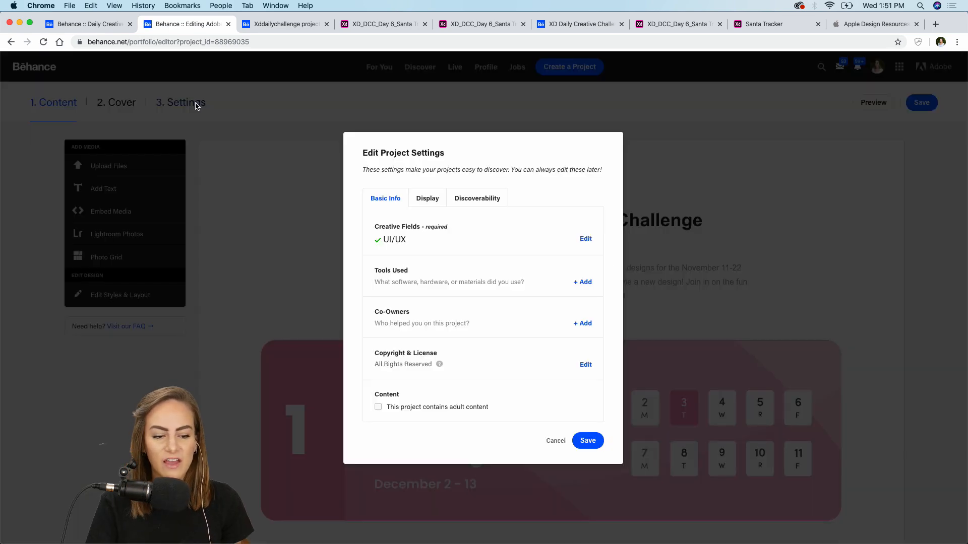
{"action": "left_click", "coordinate": [489, 200]}
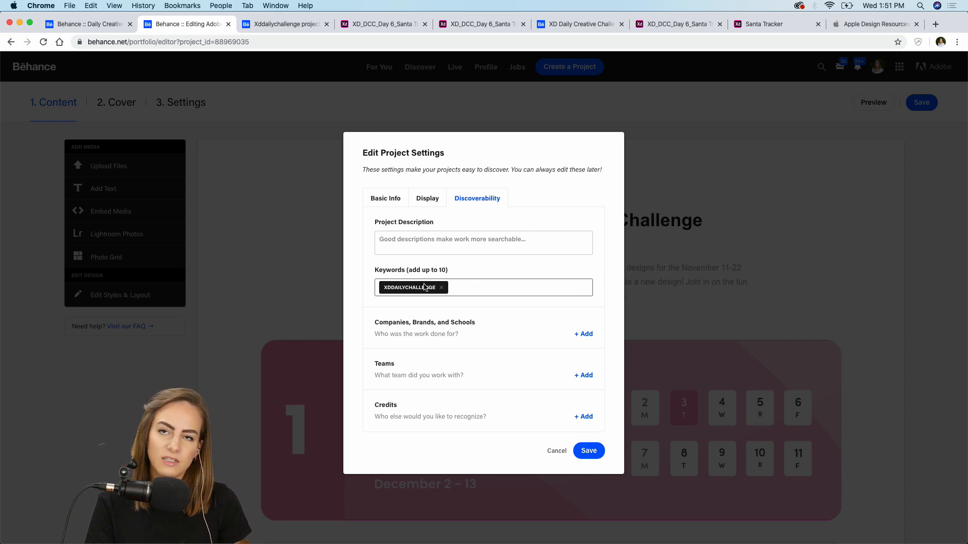
{"action": "left_click", "coordinate": [589, 451]}
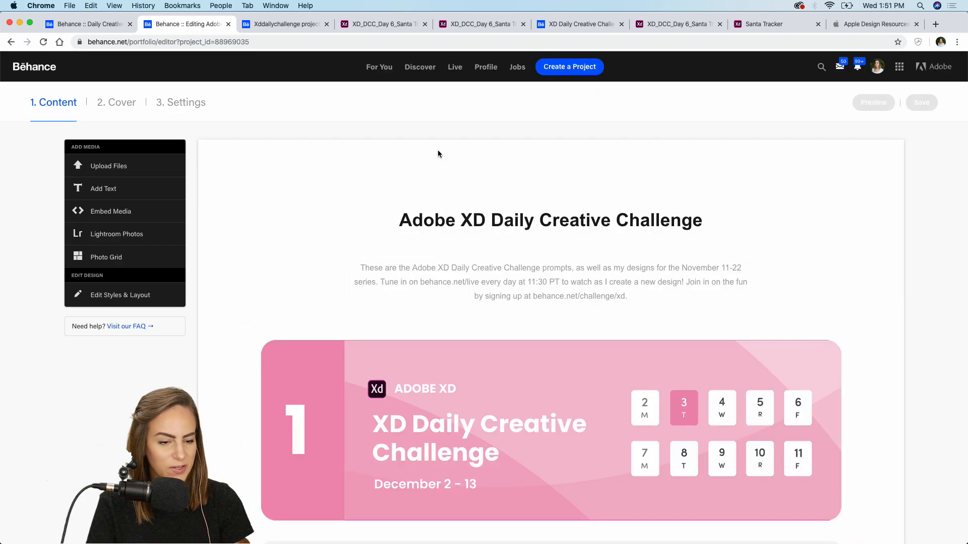
Refresh the Behance project search for xddailychallenge and review its sorting and time range options
{"action": "left_click", "coordinate": [271, 27]}
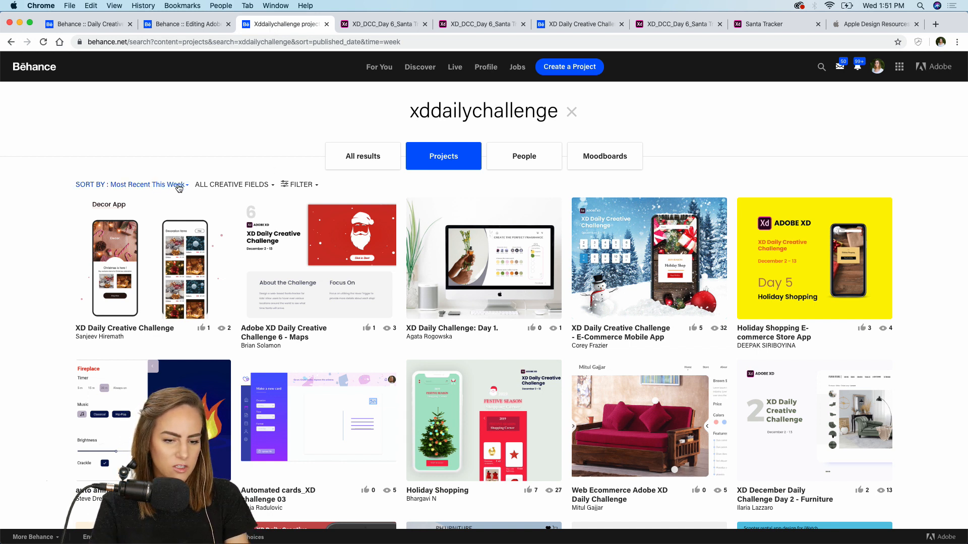
{"action": "left_click", "coordinate": [44, 42]}
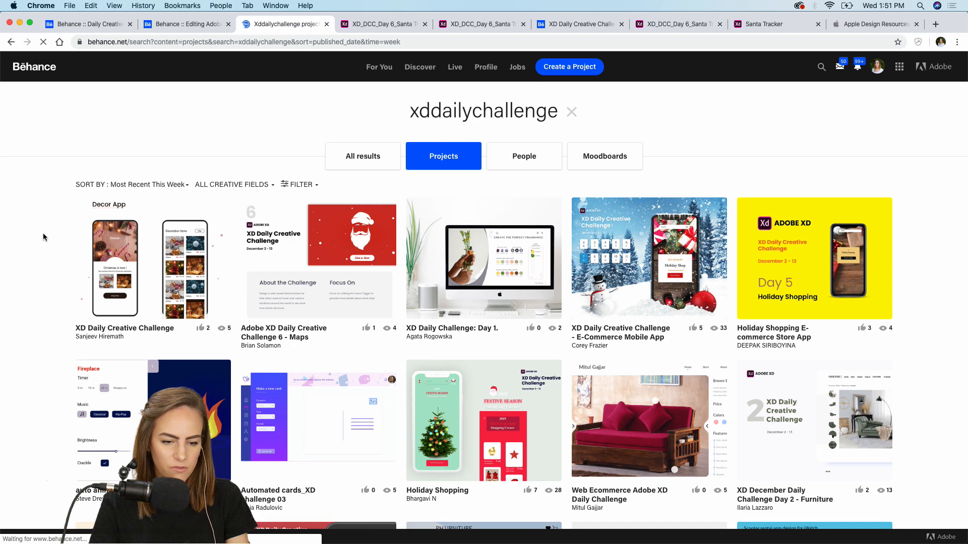
{"action": "left_click", "coordinate": [145, 190]}
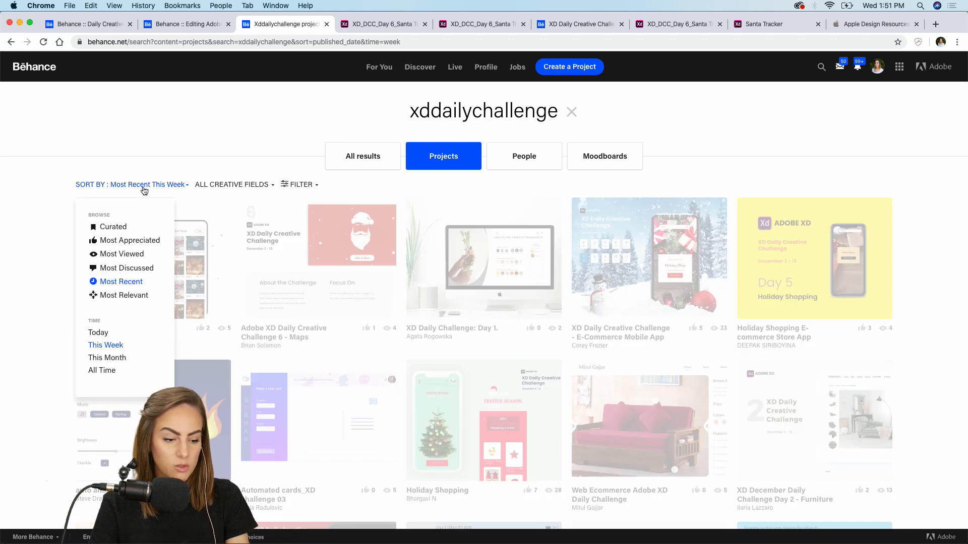
{"action": "left_click", "coordinate": [39, 263]}
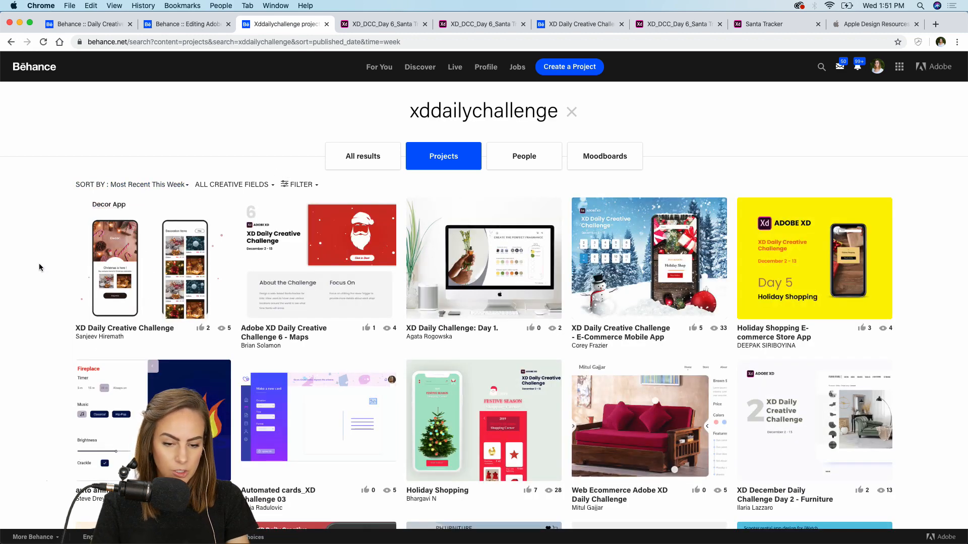
Examine the Haleiwa pin in the shared Day 6 Santa-seeing prototype, checking the current-challenge channel in Discord in between
{"action": "left_click", "coordinate": [379, 25]}
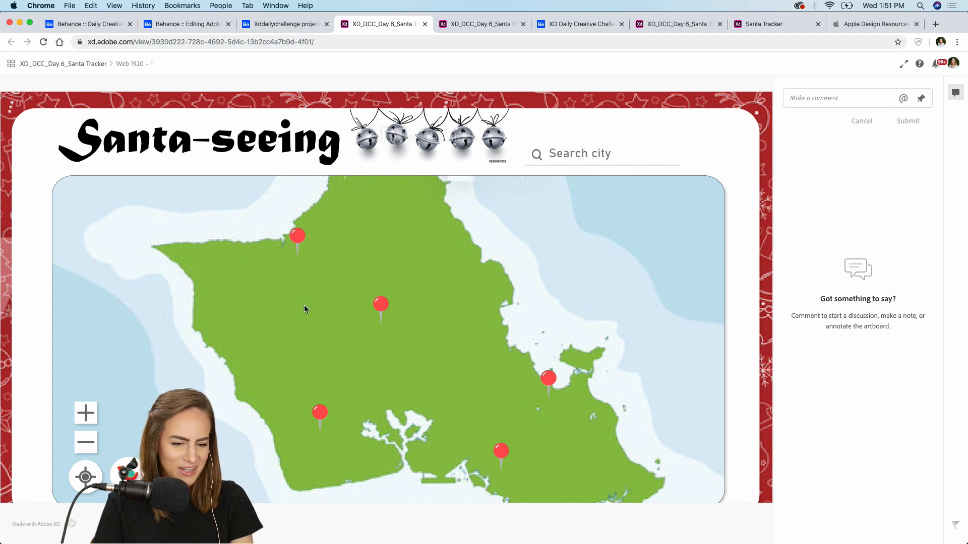
{"action": "left_click", "coordinate": [297, 242]}
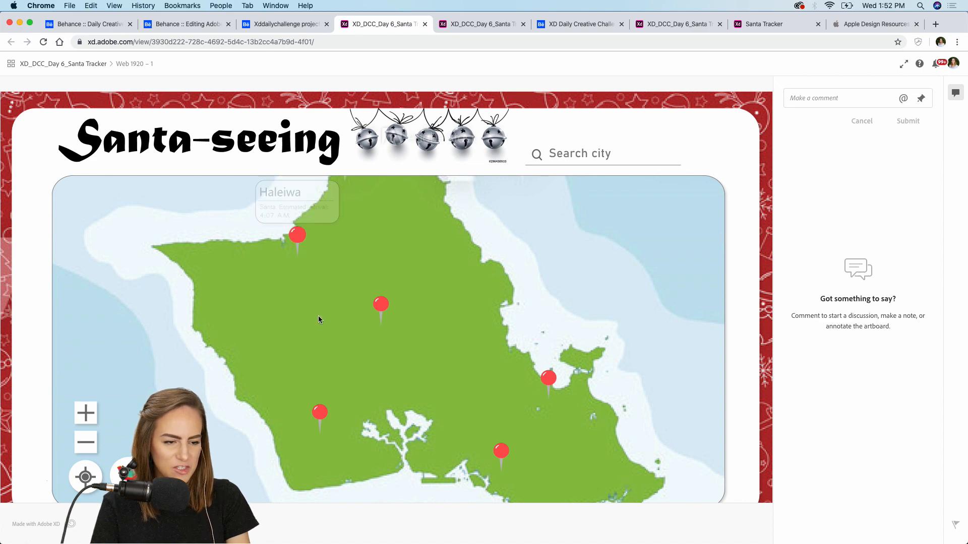
{"action": "mouse_move", "coordinate": [462, 543]}
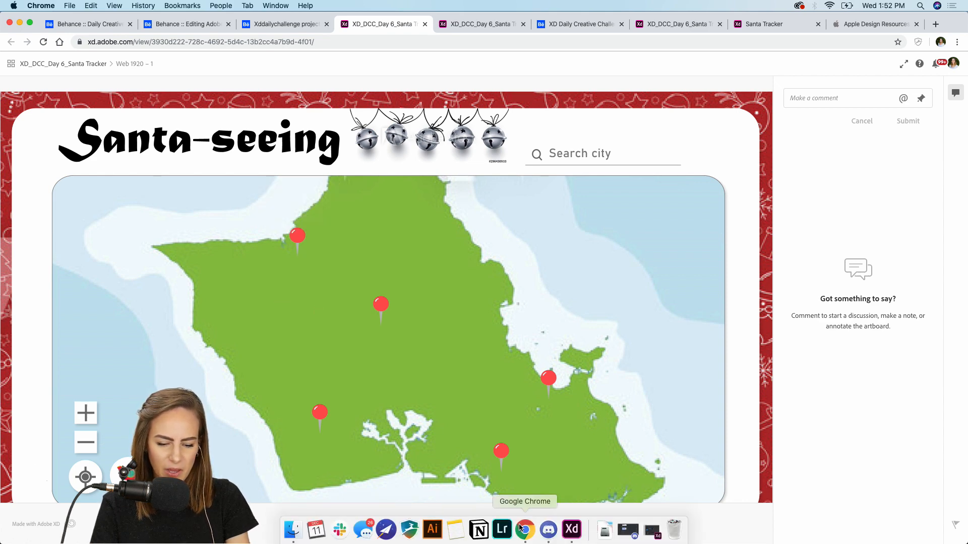
{"action": "left_click", "coordinate": [548, 529]}
{"action": "scroll", "coordinate": [555, 338], "scroll_direction": "down", "scroll_amount": 15}
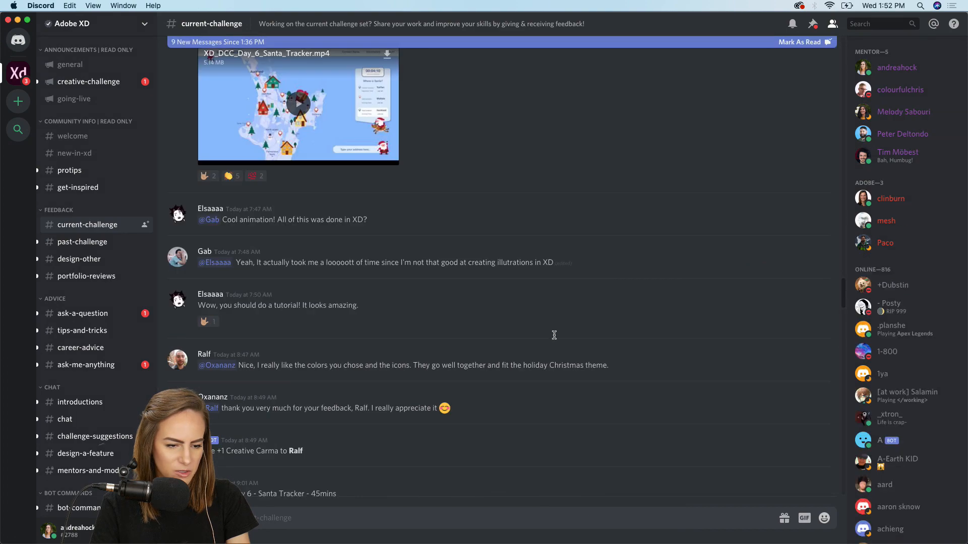
{"action": "left_click", "coordinate": [537, 530]}
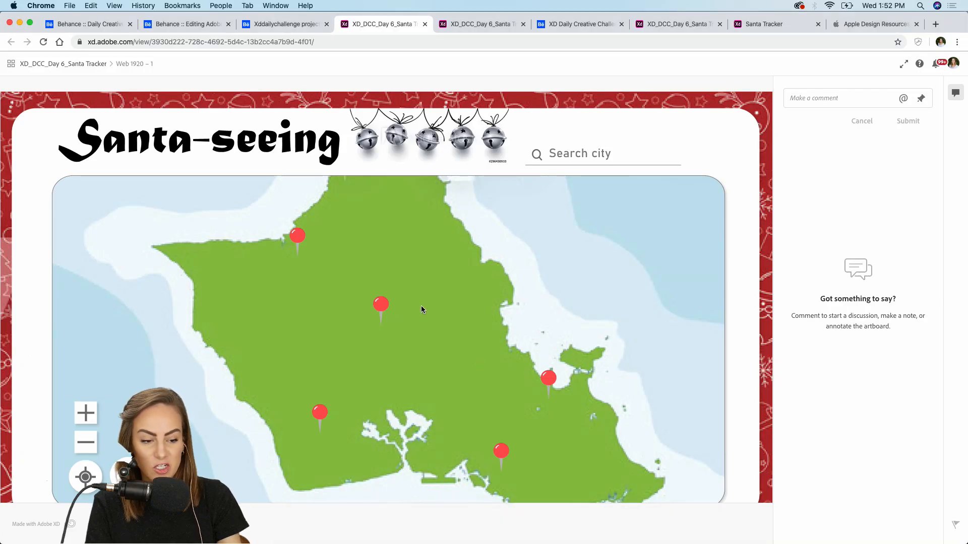
{"action": "mouse_move", "coordinate": [300, 240]}
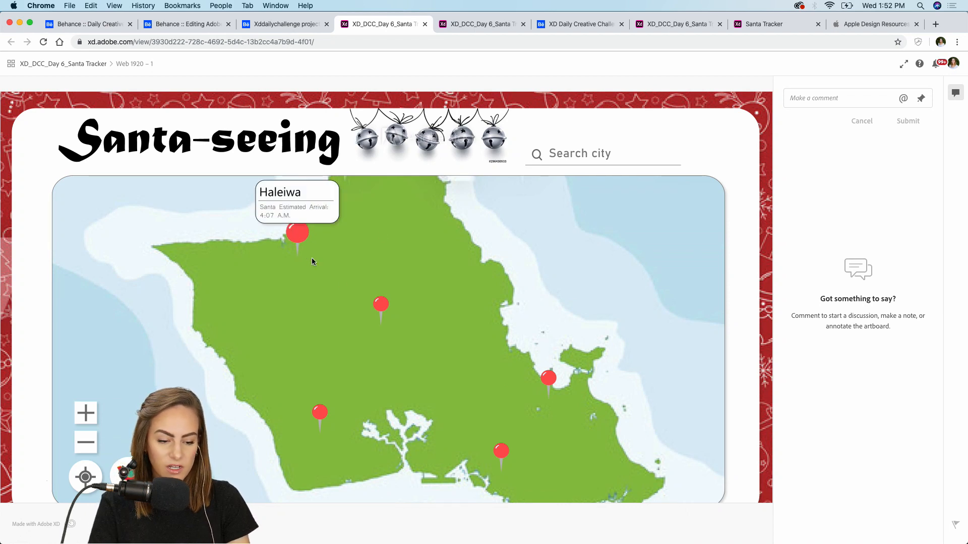
Examine the remaining city pins, the round Santa button and the city search field in the Santa-seeing prototype
{"action": "mouse_move", "coordinate": [378, 303]}
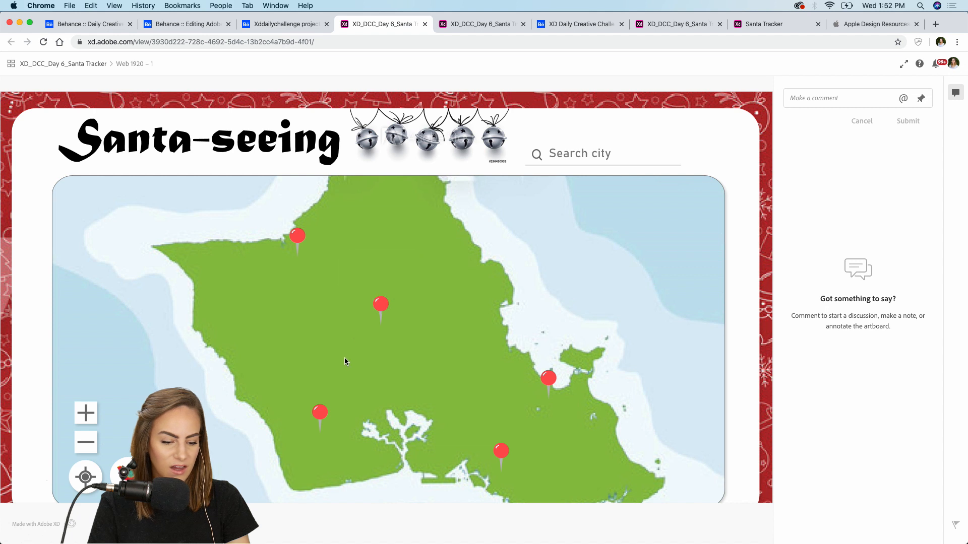
{"action": "mouse_move", "coordinate": [495, 455]}
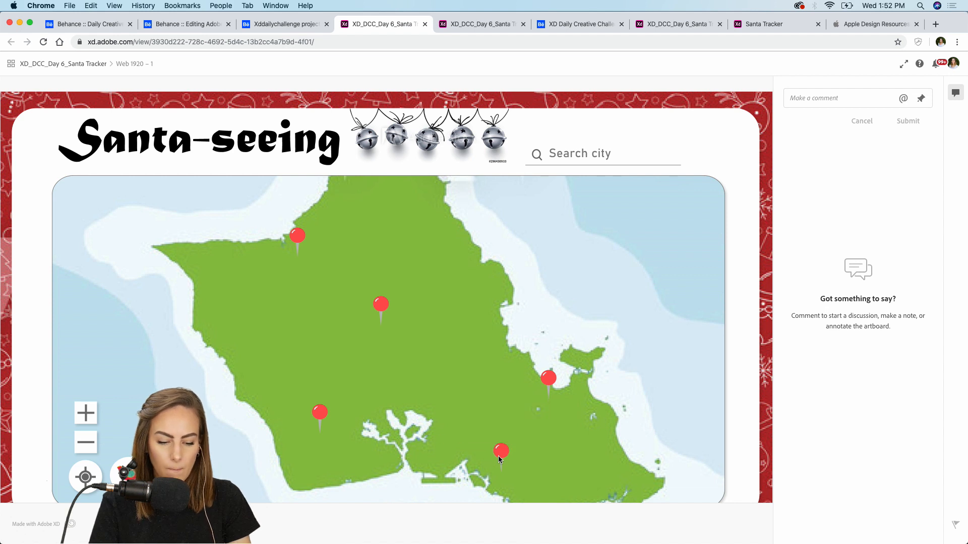
{"action": "mouse_move", "coordinate": [492, 543]}
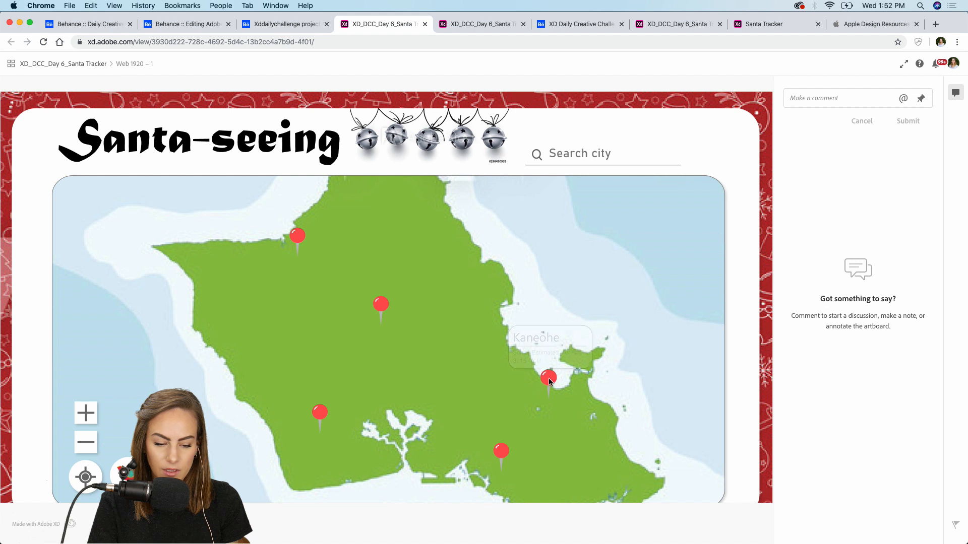
{"action": "mouse_move", "coordinate": [548, 378]}
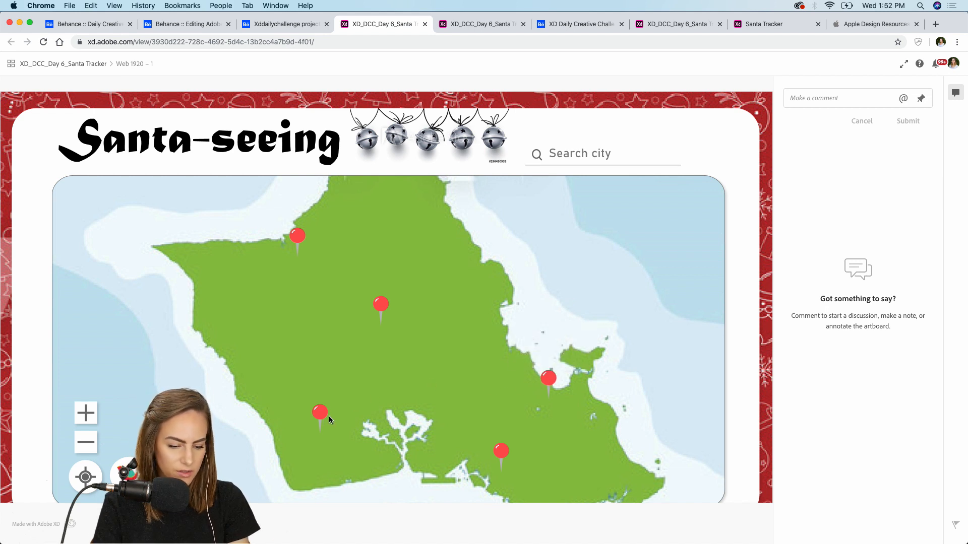
{"action": "left_click", "coordinate": [127, 473]}
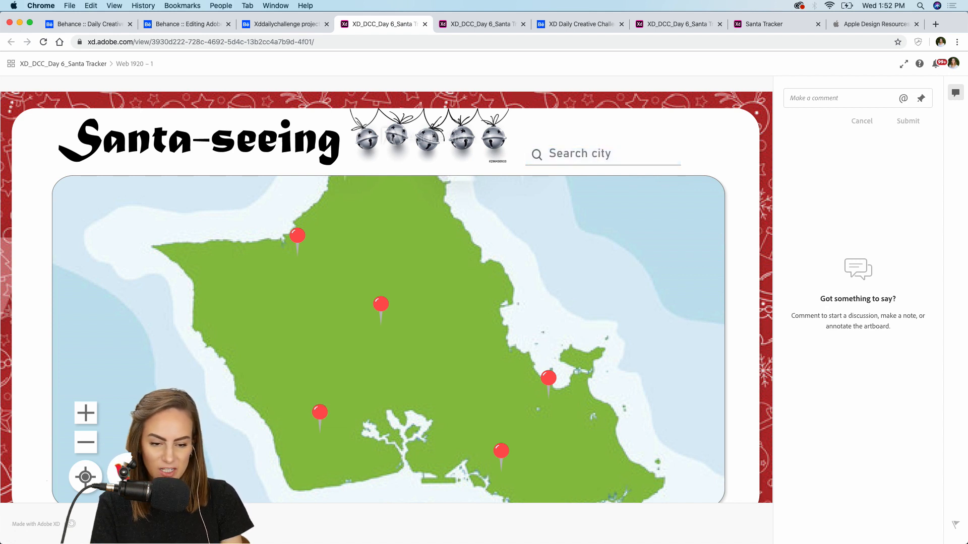
{"action": "left_click", "coordinate": [578, 155]}
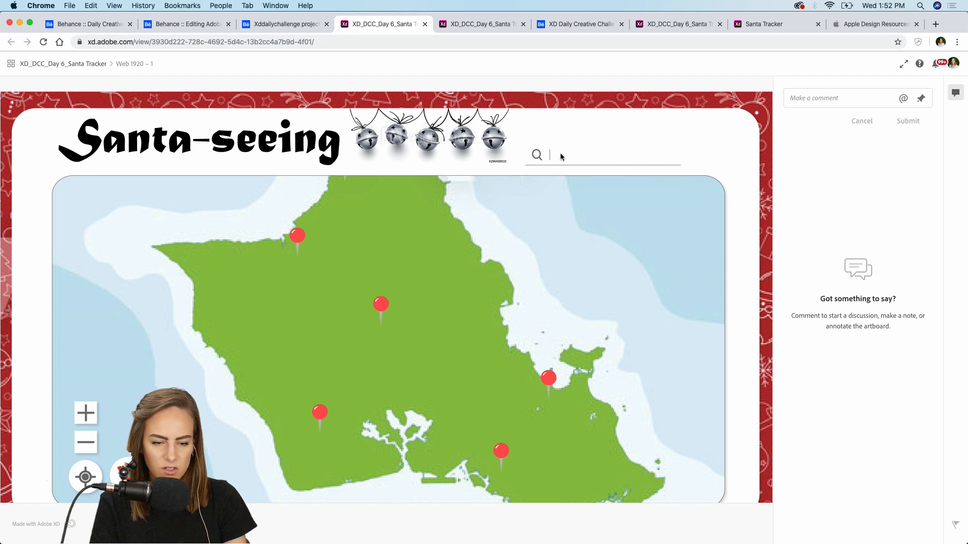
{"action": "scroll", "coordinate": [512, 160], "scroll_direction": "down", "scroll_amount": 1}
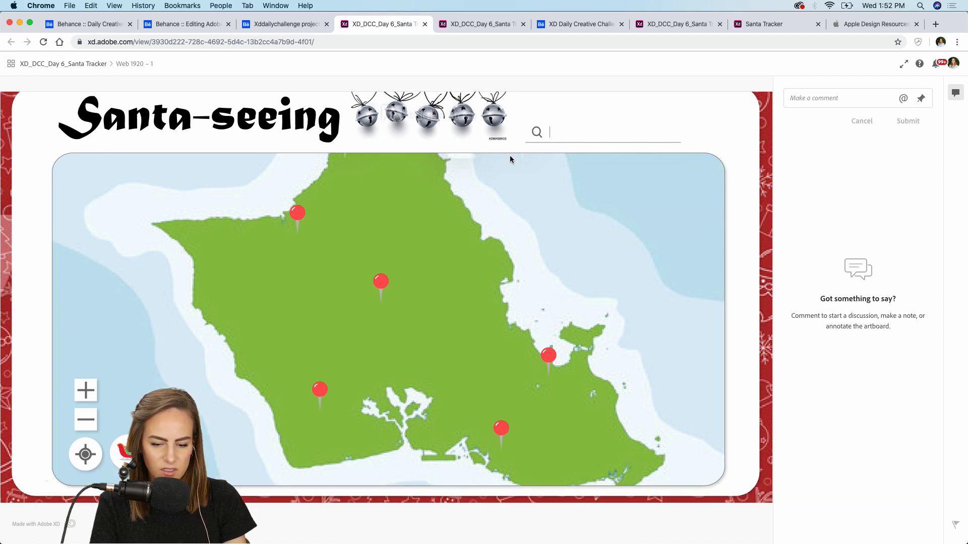
{"action": "scroll", "coordinate": [465, 325], "scroll_direction": "up", "scroll_amount": 1}
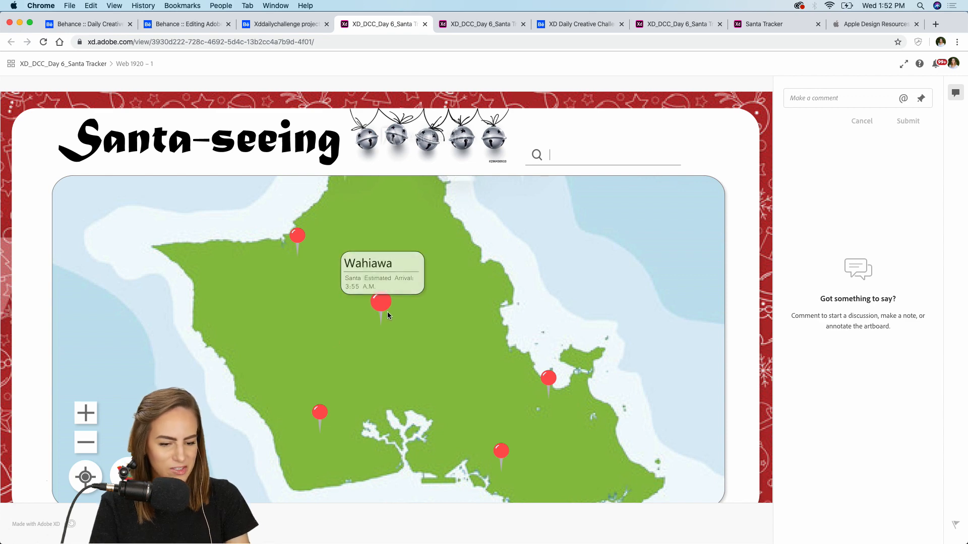
Examine the Auckland, Linton and other location pins in the shared SANTA TRACKER prototype with the New Zealand map
{"action": "left_click", "coordinate": [495, 24]}
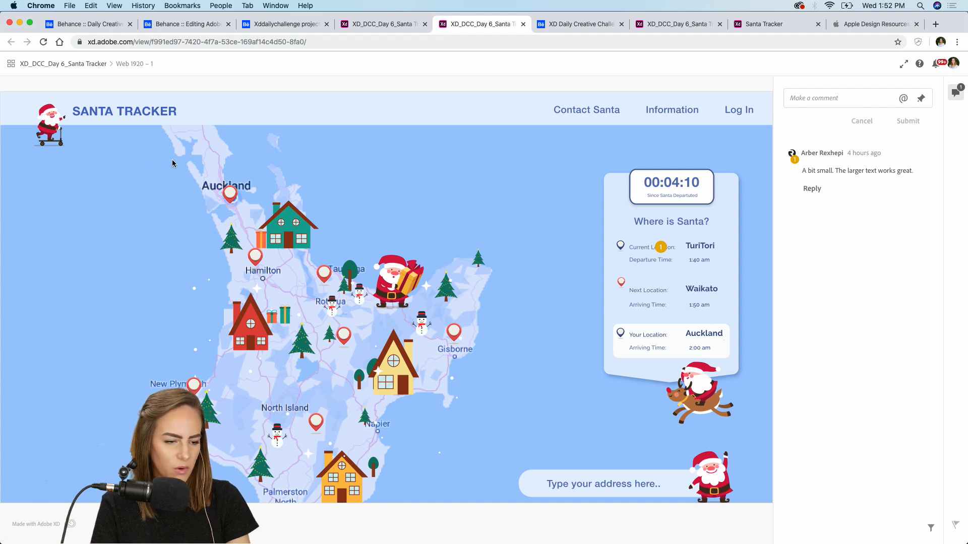
{"action": "scroll", "coordinate": [93, 223], "scroll_direction": "down", "scroll_amount": 1}
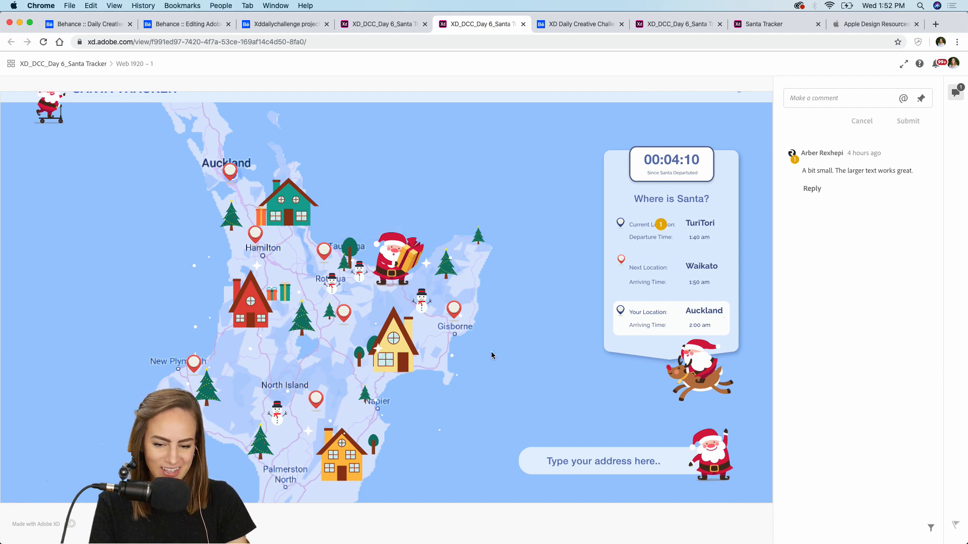
{"action": "mouse_move", "coordinate": [403, 263]}
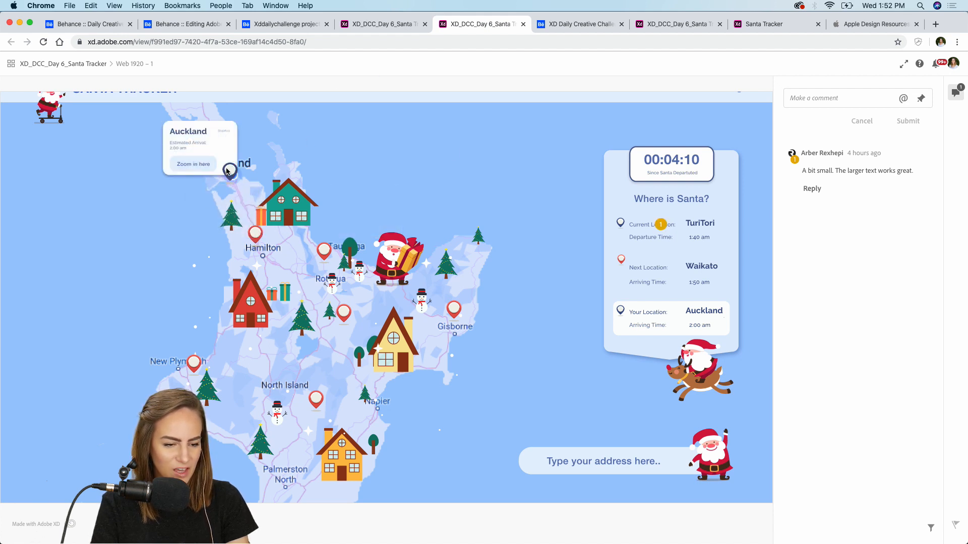
{"action": "mouse_move", "coordinate": [341, 315]}
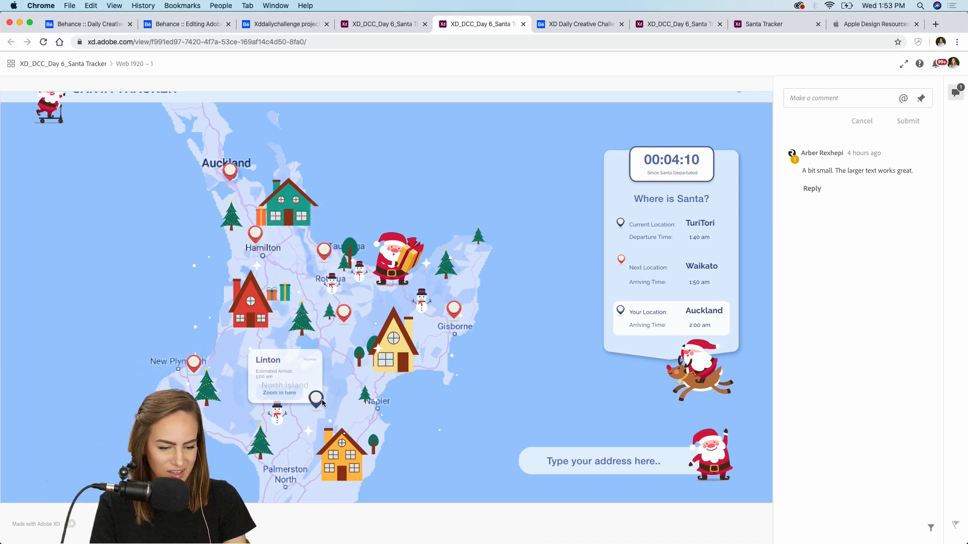
{"action": "mouse_move", "coordinate": [455, 312]}
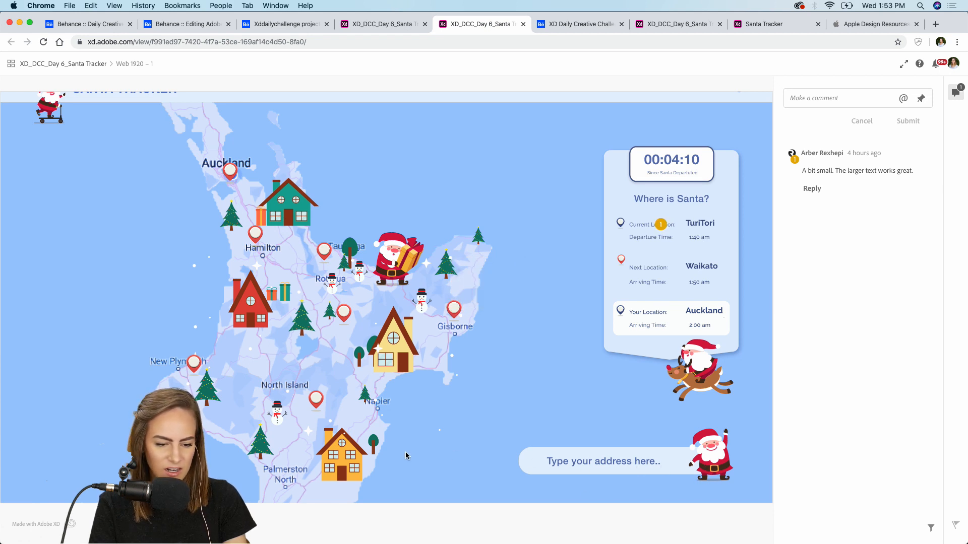
{"action": "scroll", "coordinate": [405, 452], "scroll_direction": "up", "scroll_amount": 1}
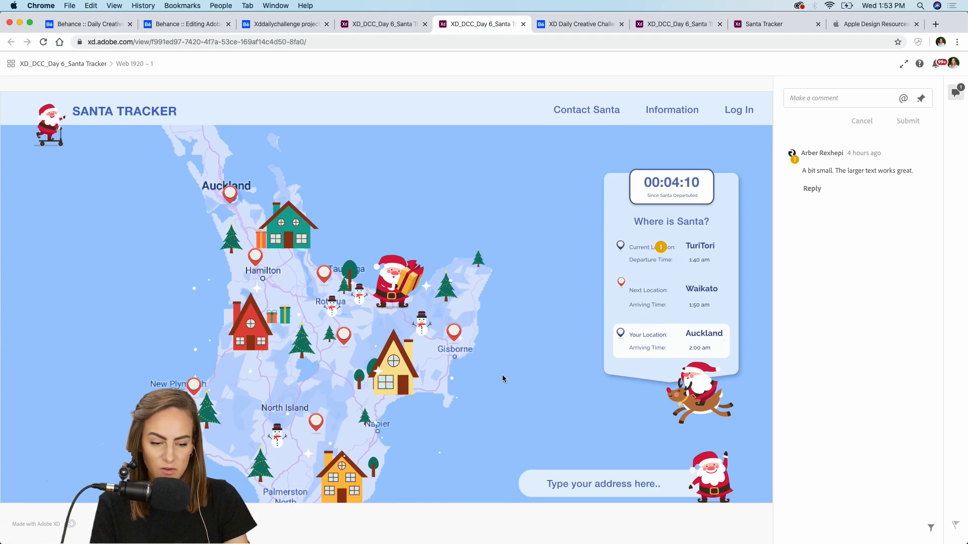
Review the XD Daily Creative Challenge - 8 Santa-stracker project on Behance and open its XD prototype link in a new tab
{"action": "left_click", "coordinate": [577, 28]}
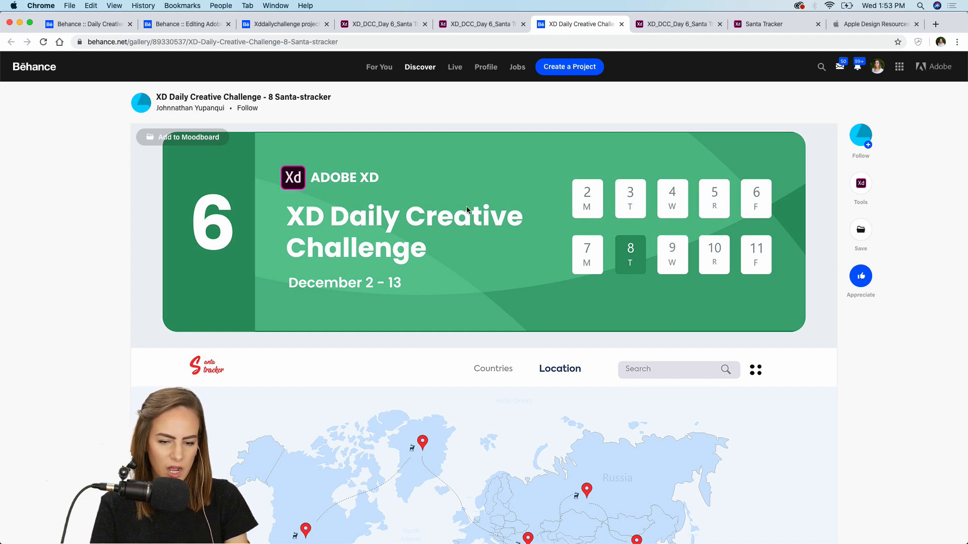
{"action": "scroll", "coordinate": [703, 268], "scroll_direction": "down", "scroll_amount": 4}
{"action": "scroll", "coordinate": [704, 270], "scroll_direction": "down", "scroll_amount": 3}
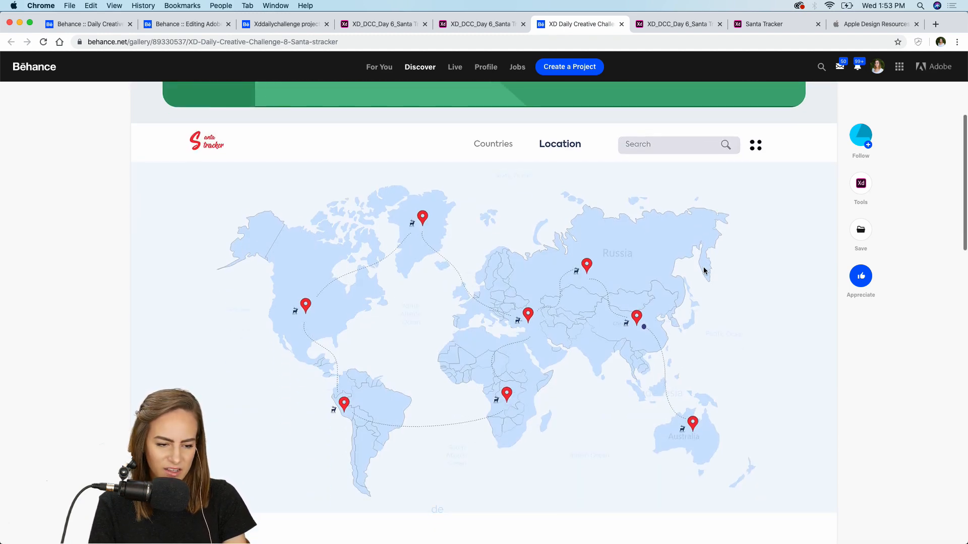
{"action": "scroll", "coordinate": [703, 268], "scroll_direction": "down", "scroll_amount": 5}
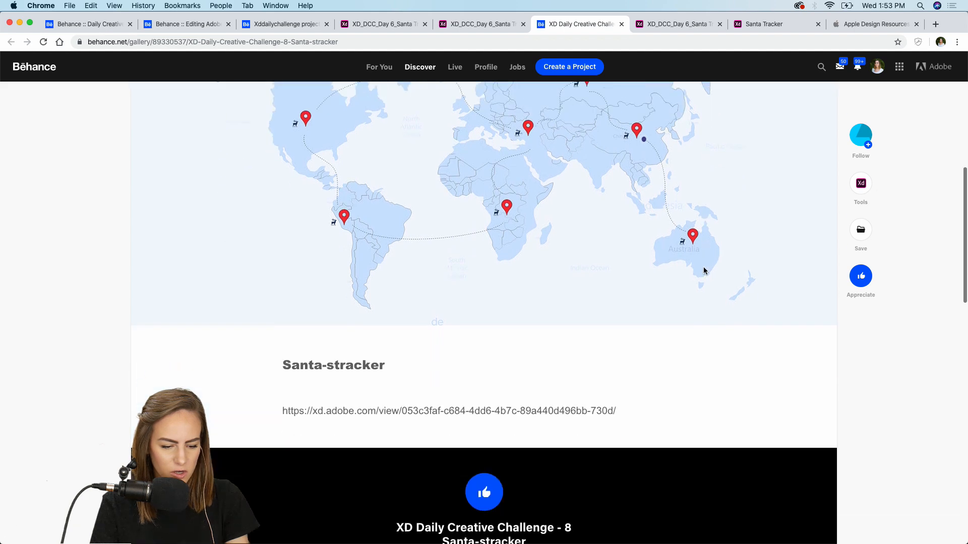
{"action": "left_click_drag", "start_coordinate": [620, 279], "coordinate": [297, 279]}
{"action": "key", "text": "super+c"}
{"action": "left_click", "coordinate": [935, 24]}
{"action": "key", "text": "super+v"}
{"action": "key", "text": "Return"}
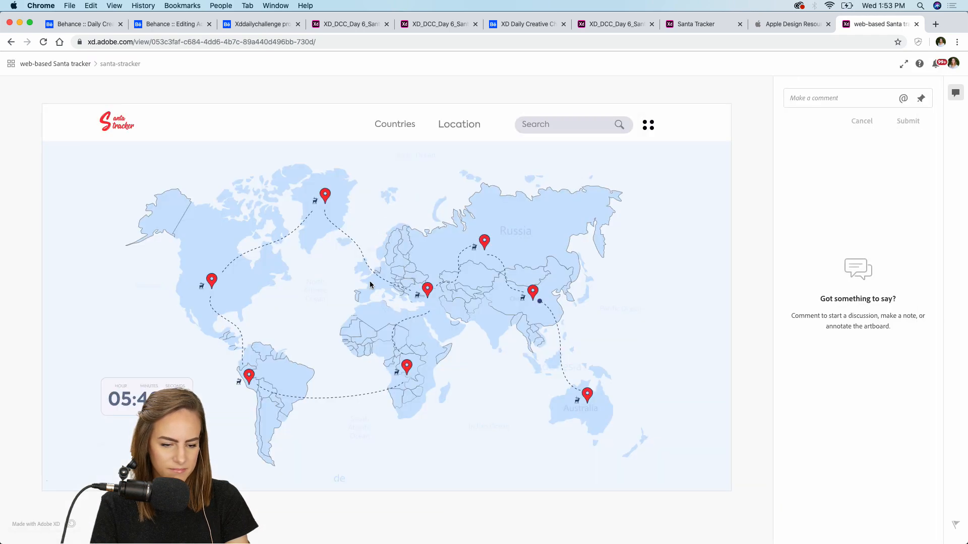
Examine the country pins on the world map of the web-based Santa tracker prototype, including United States, Russia, Turkey and Australia
{"action": "left_click", "coordinate": [211, 285]}
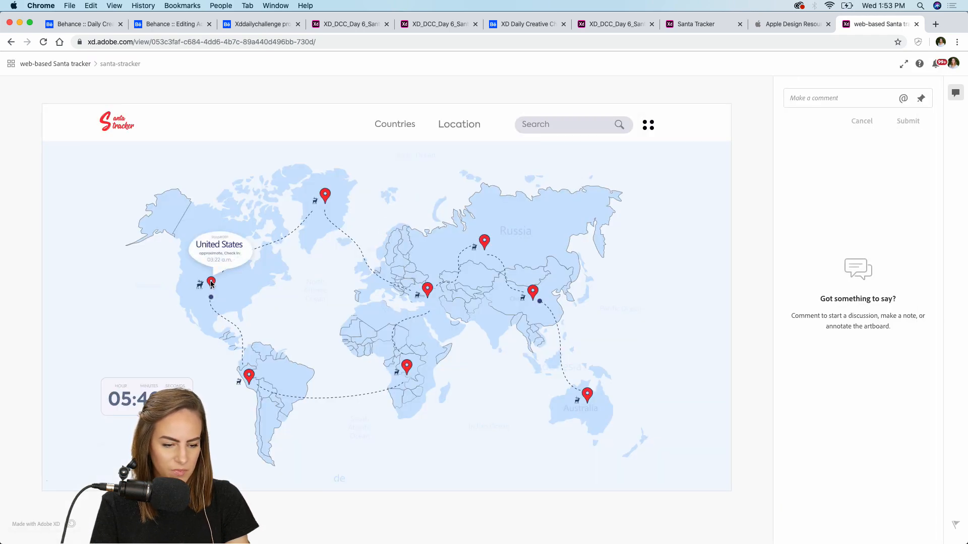
{"action": "left_click", "coordinate": [325, 197]}
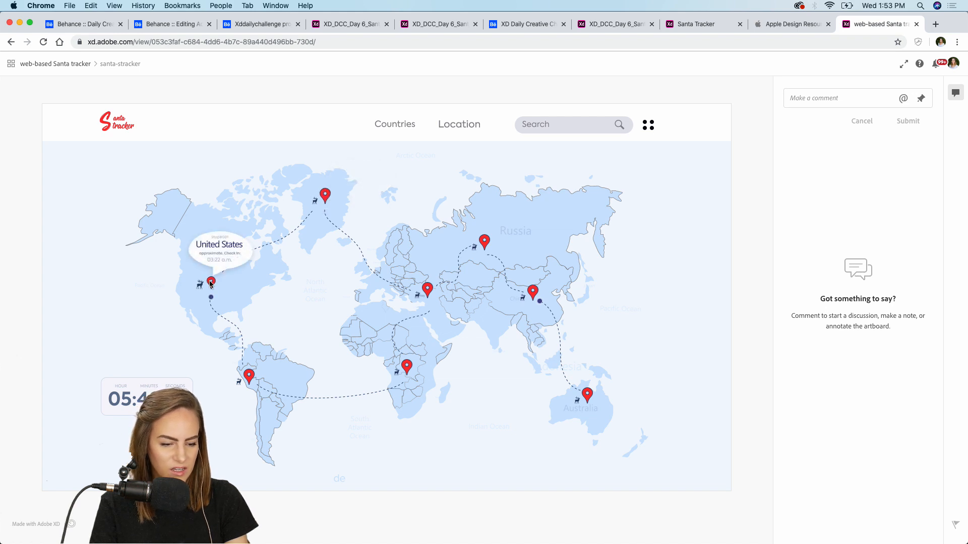
{"action": "mouse_move", "coordinate": [249, 379]}
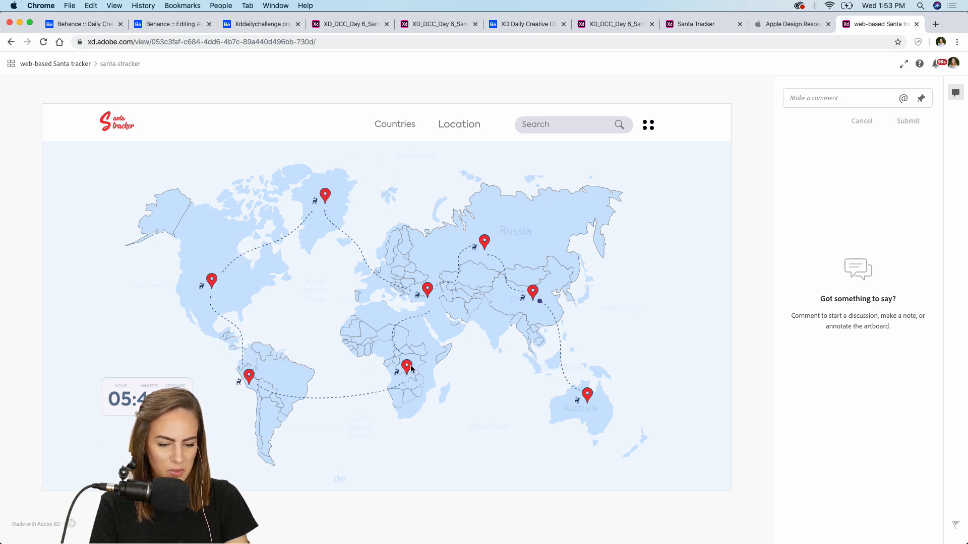
{"action": "mouse_move", "coordinate": [408, 370]}
{"action": "mouse_move", "coordinate": [483, 243]}
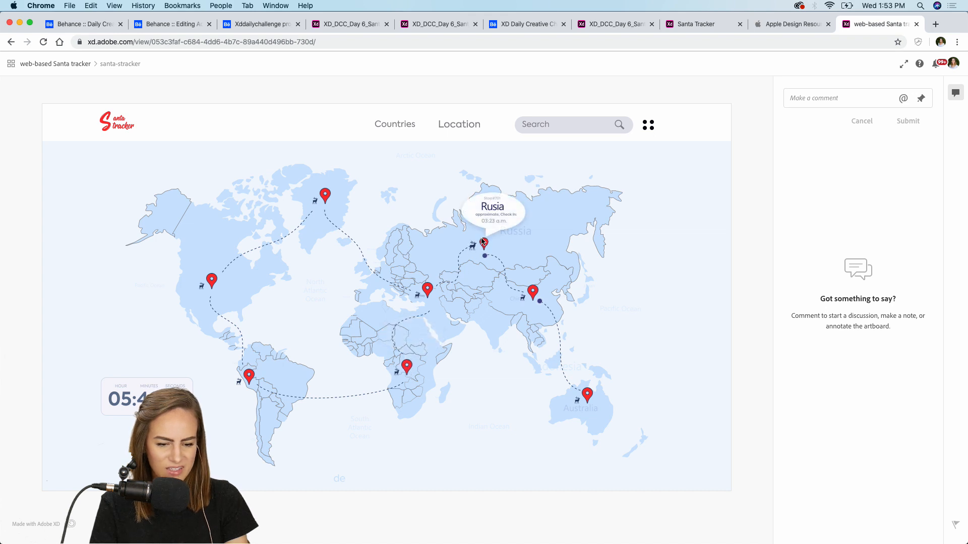
{"action": "mouse_move", "coordinate": [429, 293]}
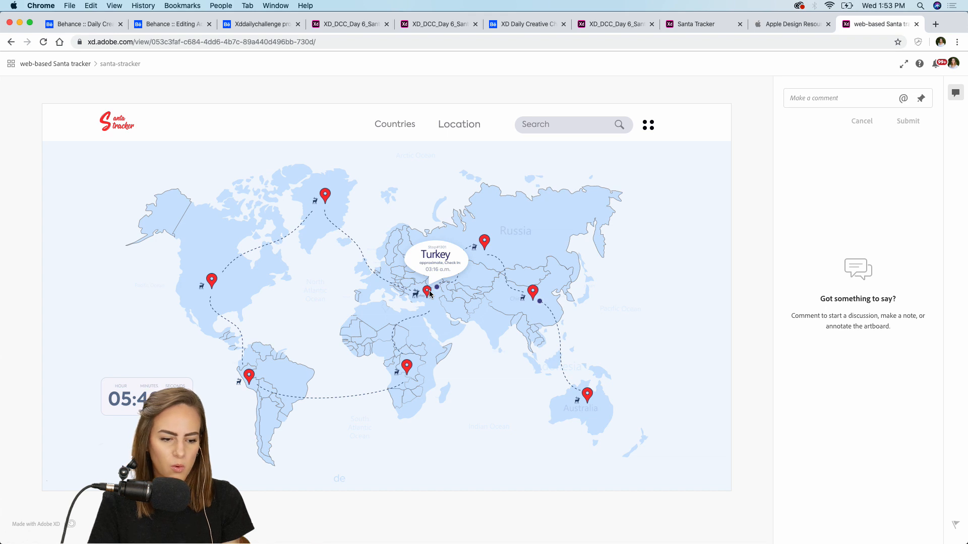
{"action": "mouse_move", "coordinate": [588, 398]}
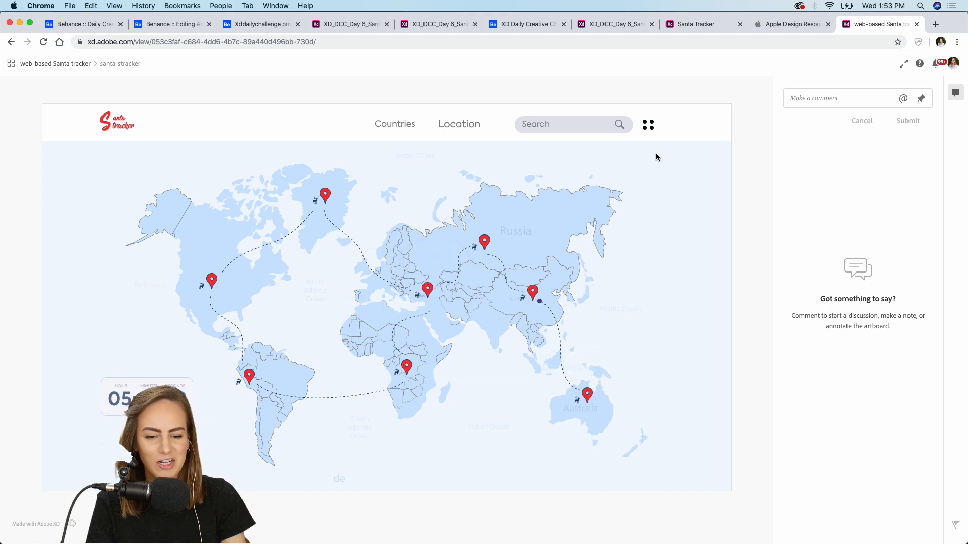
Return to the open community submissions and view the Where's Santa? world map prototype
{"action": "left_click", "coordinate": [407, 28]}
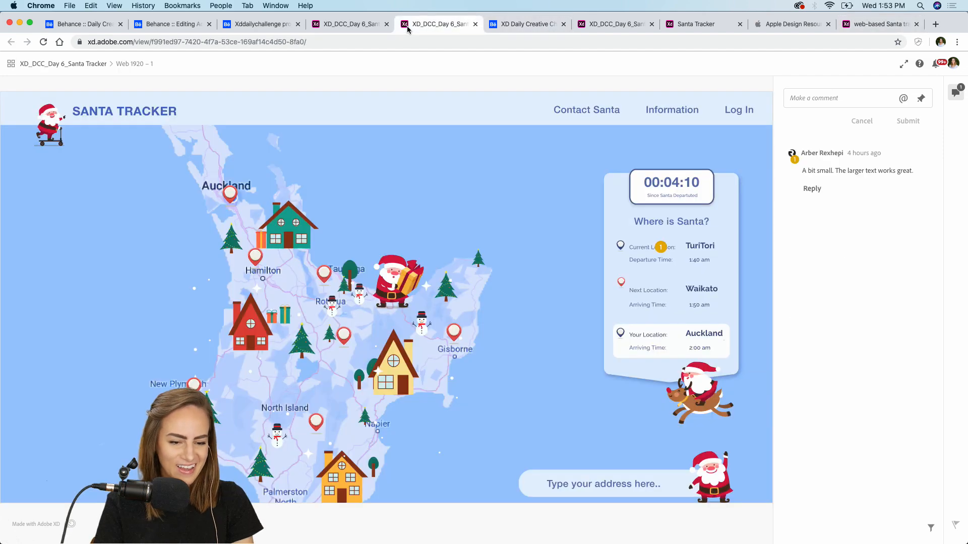
{"action": "left_click", "coordinate": [531, 26]}
{"action": "left_click", "coordinate": [616, 24]}
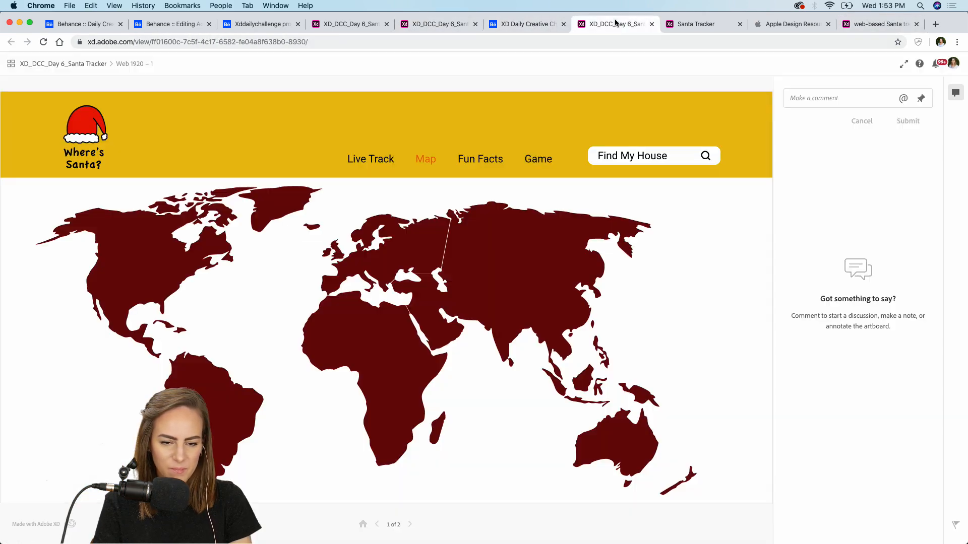
Start the mobile Santa Tracker prototype from its home screen and examine the tree, delivery and Santa markers on the US map
{"action": "left_click", "coordinate": [704, 28]}
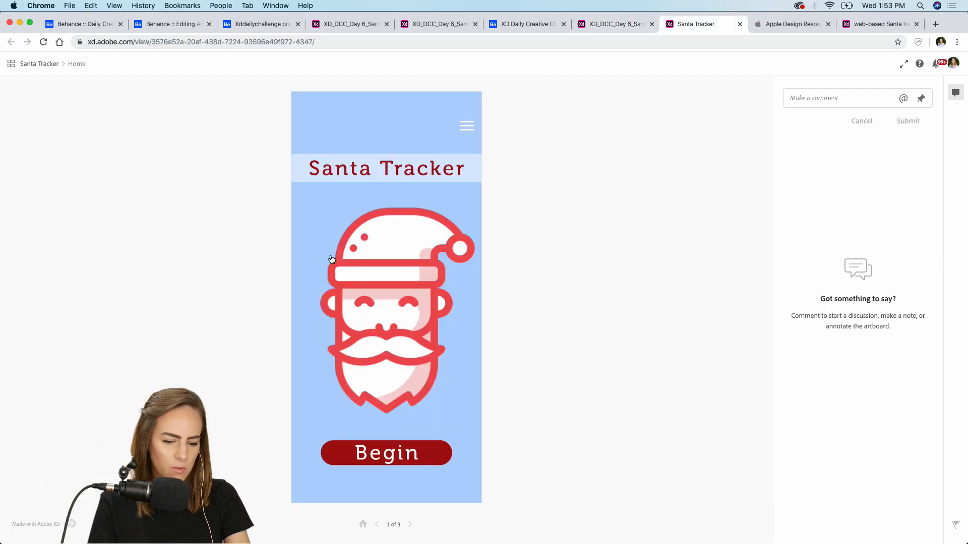
{"action": "left_click", "coordinate": [393, 458]}
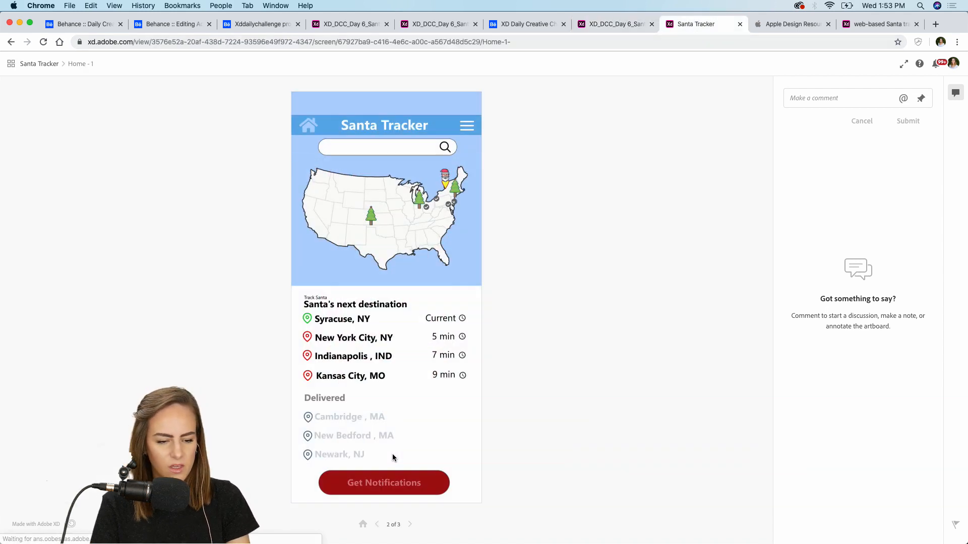
{"action": "mouse_move", "coordinate": [426, 207]}
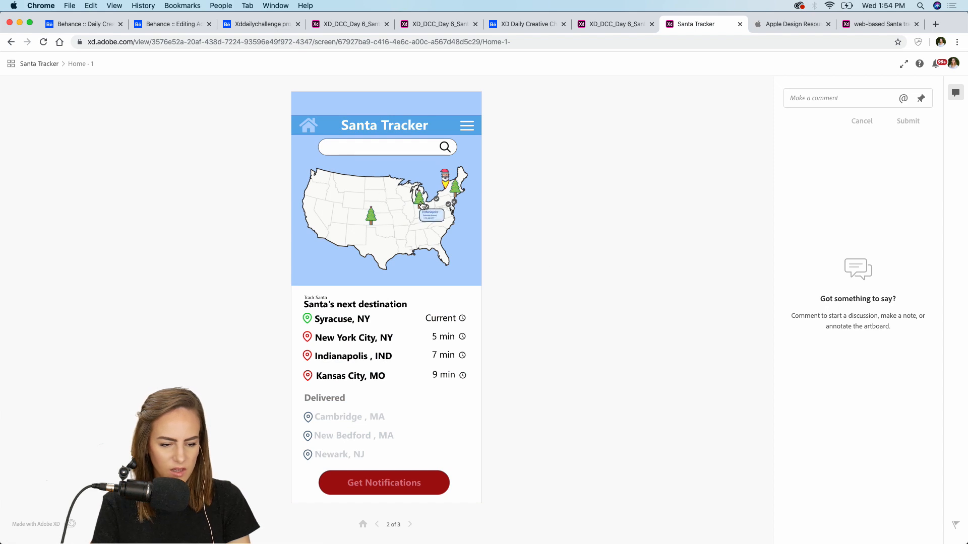
{"action": "mouse_move", "coordinate": [372, 220]}
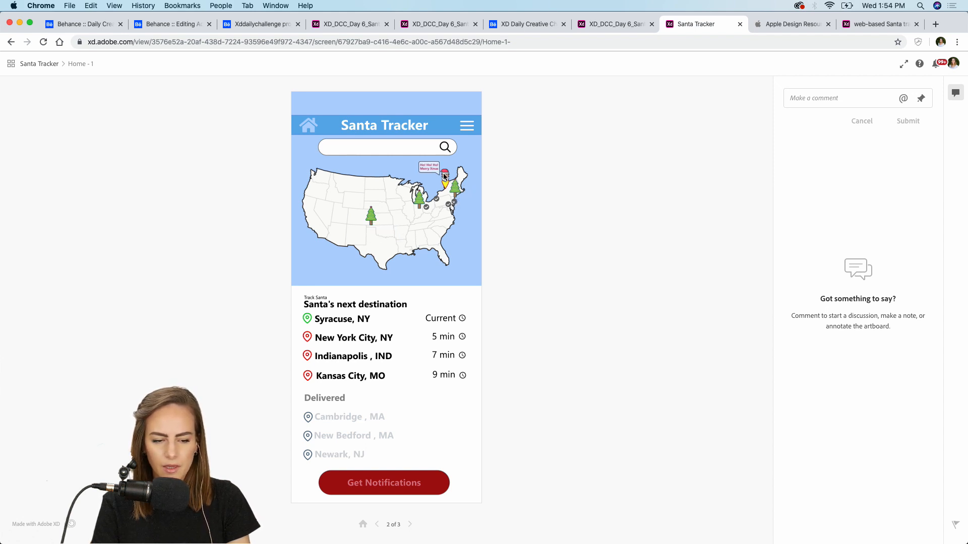
{"action": "mouse_move", "coordinate": [458, 194]}
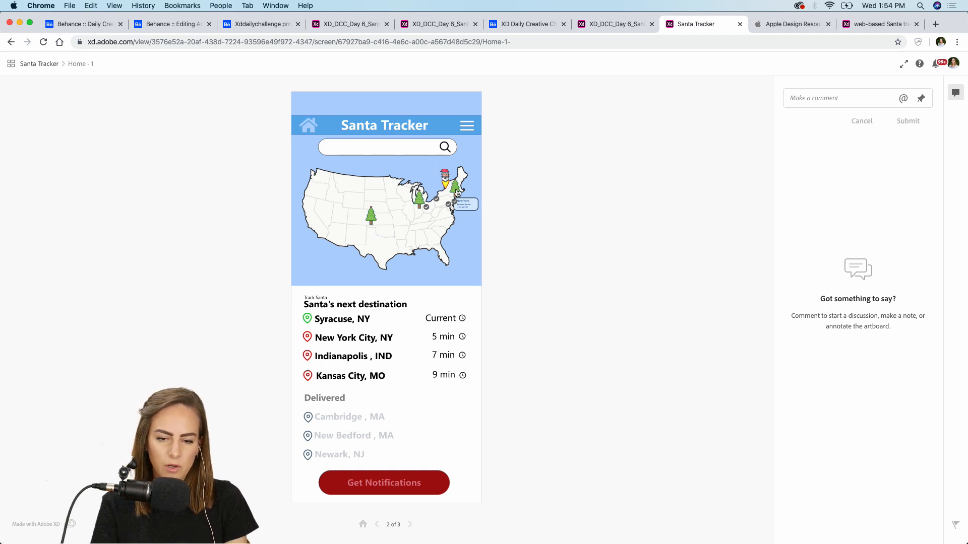
{"action": "mouse_move", "coordinate": [445, 176]}
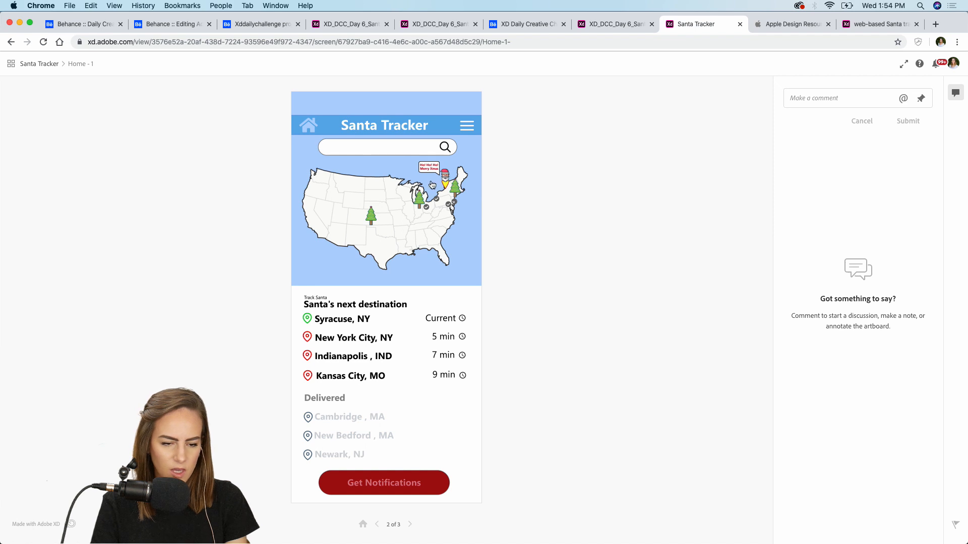